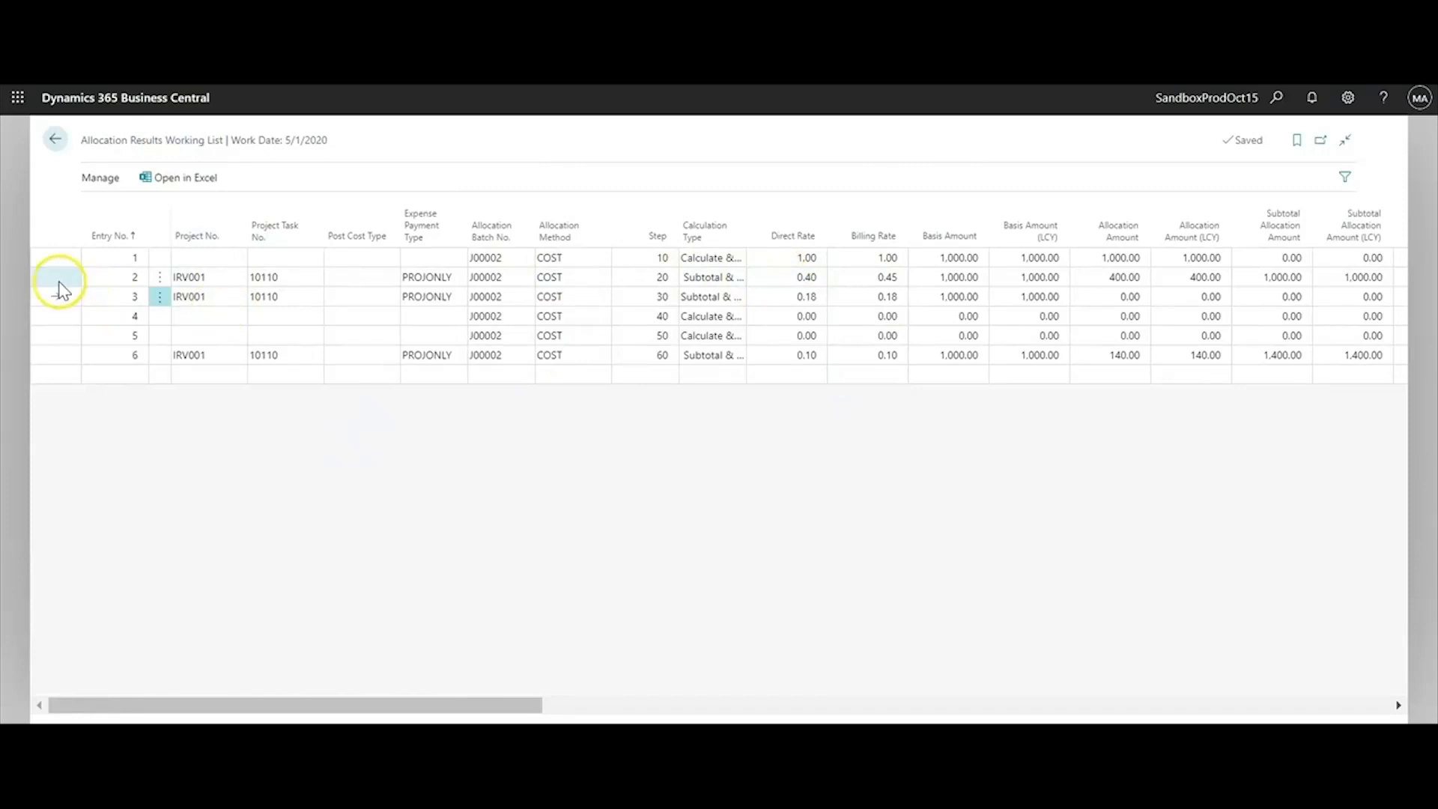
Select entry 2 in the allocation results and review the entries' source columns, including source project, task and allocation rate
click(59, 285)
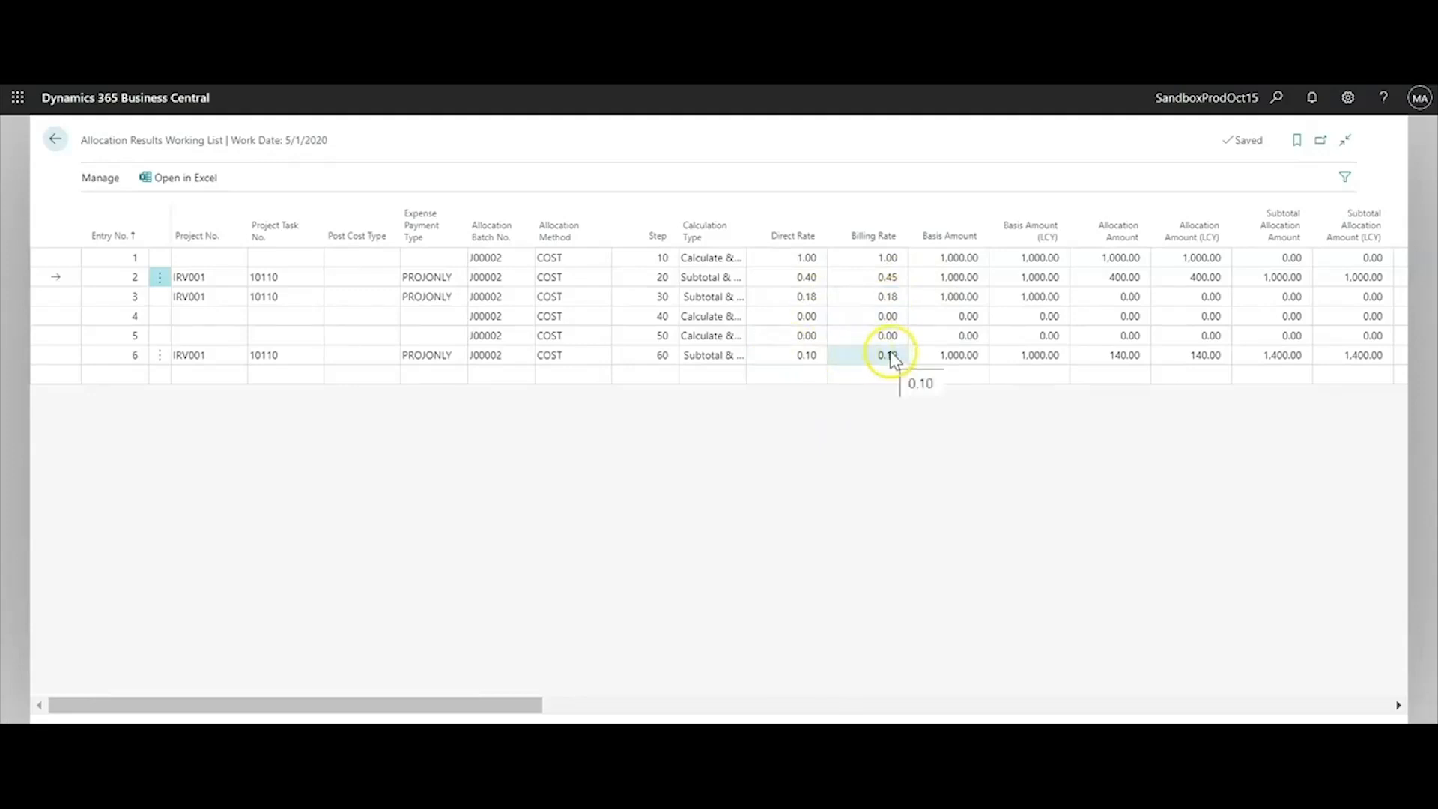
drag(524, 704, 1303, 717)
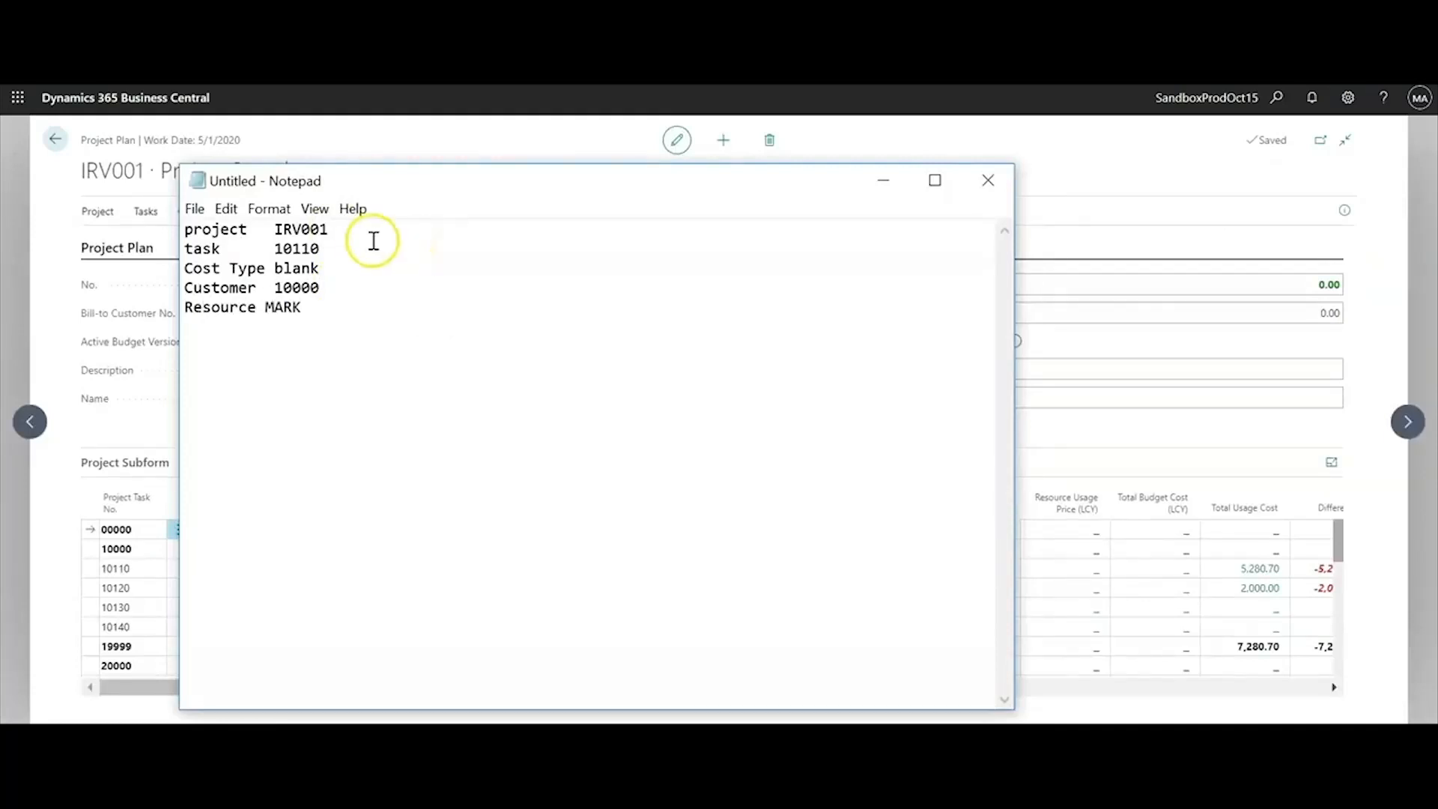
Review the project and task values in the Notepad notes and place the notes window beside the project plan
drag(330, 230, 298, 229)
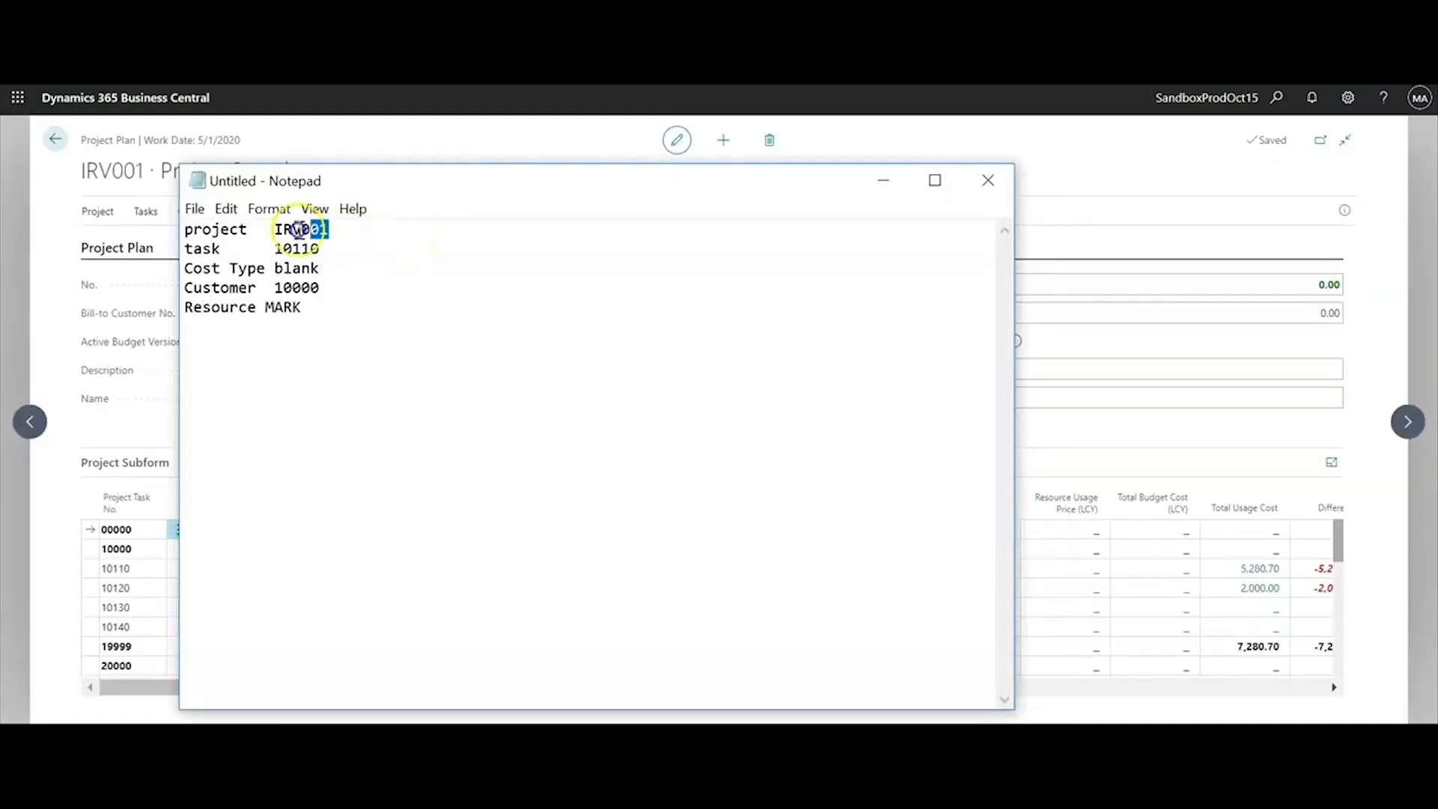
click(337, 255)
drag(440, 191, 967, 126)
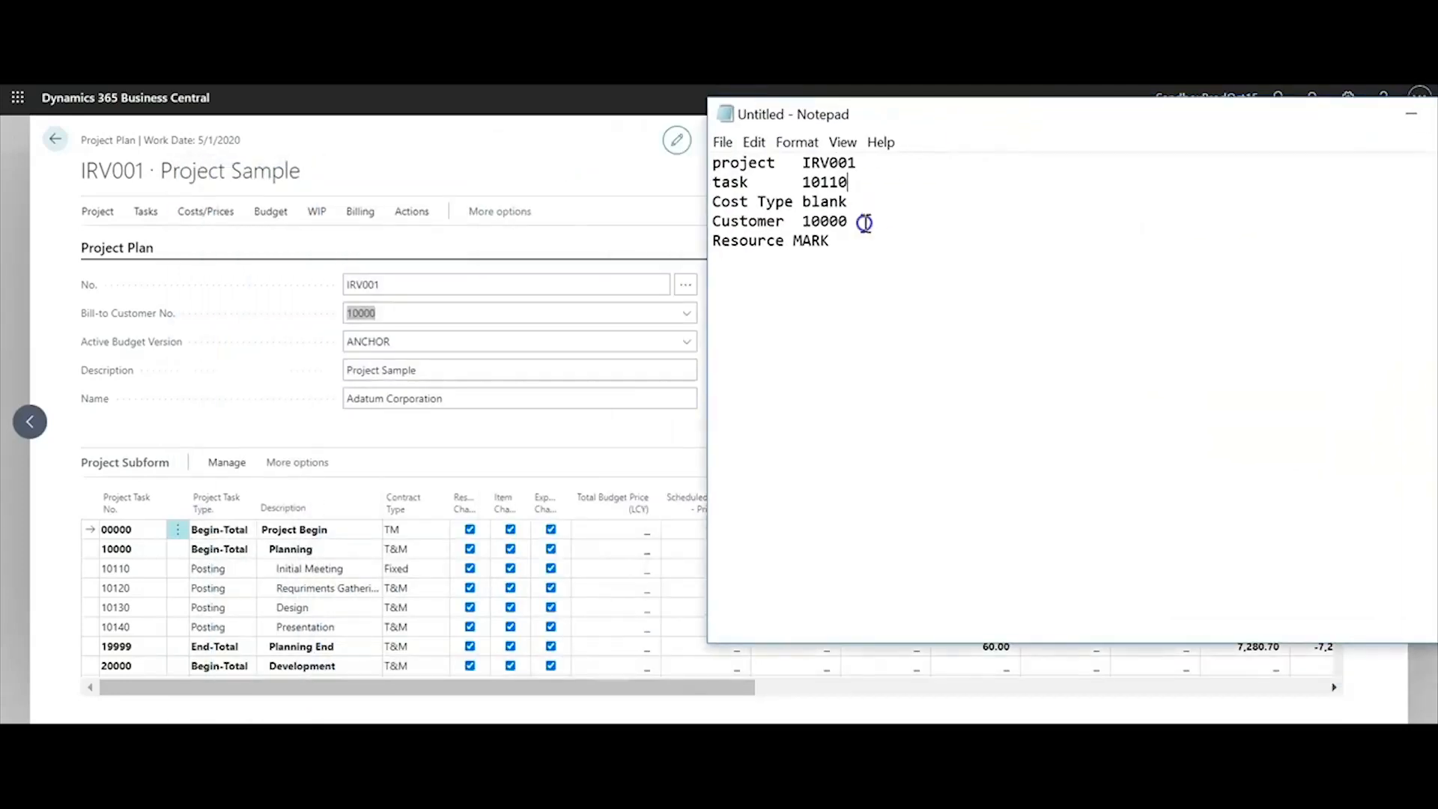
click(912, 259)
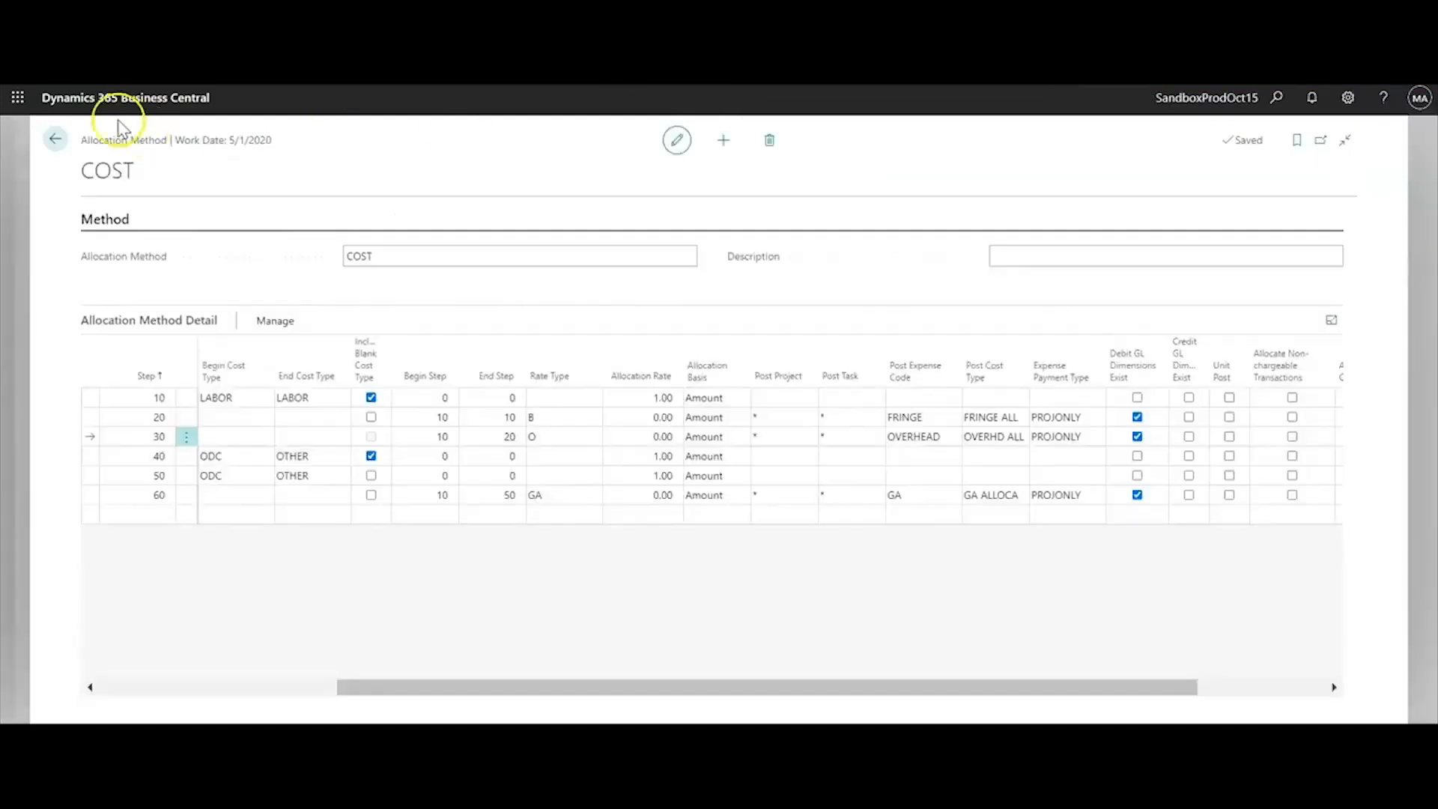
Leave the COST allocation method and open the STND allocation hierarchy for rate type B (Fringe)
click(61, 140)
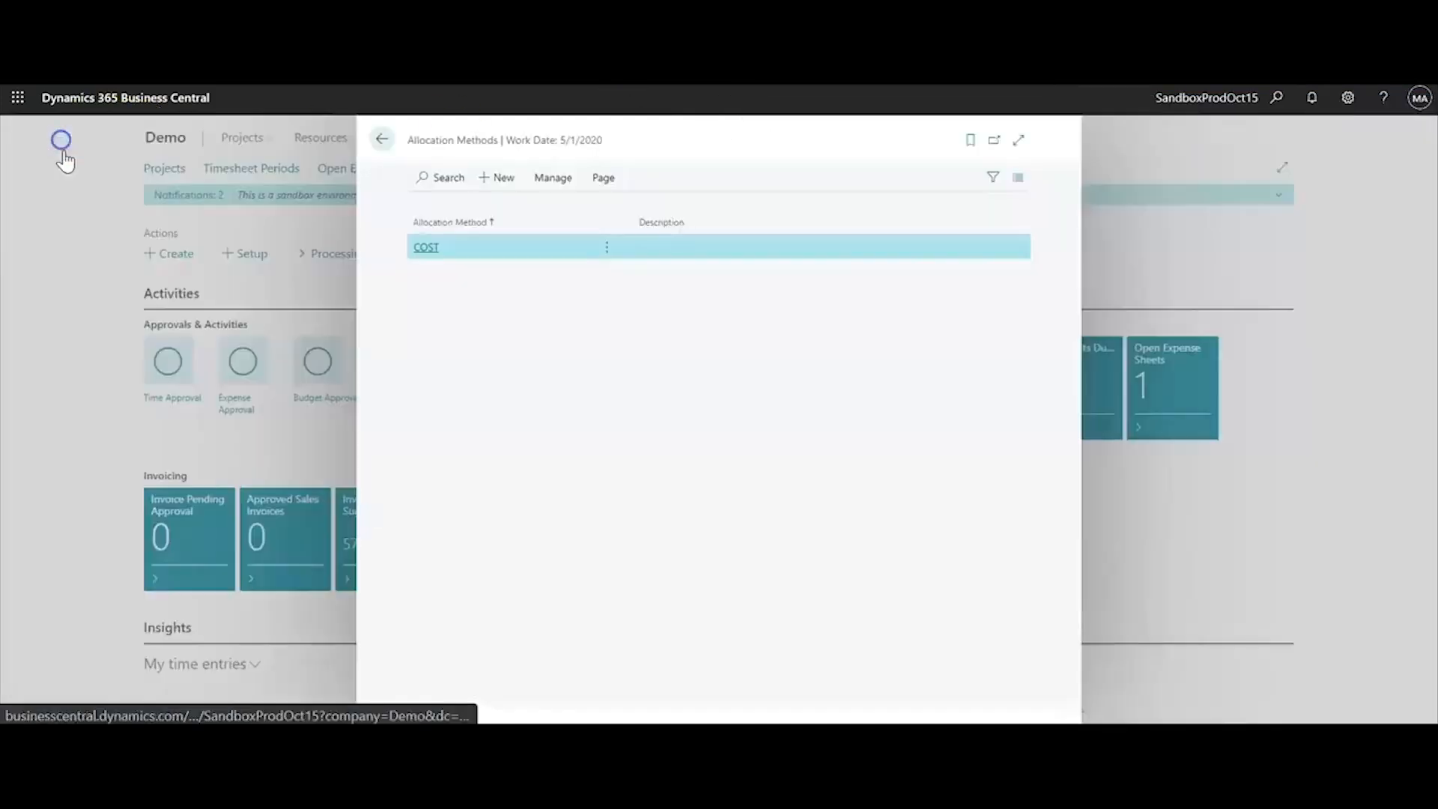
click(378, 139)
click(253, 253)
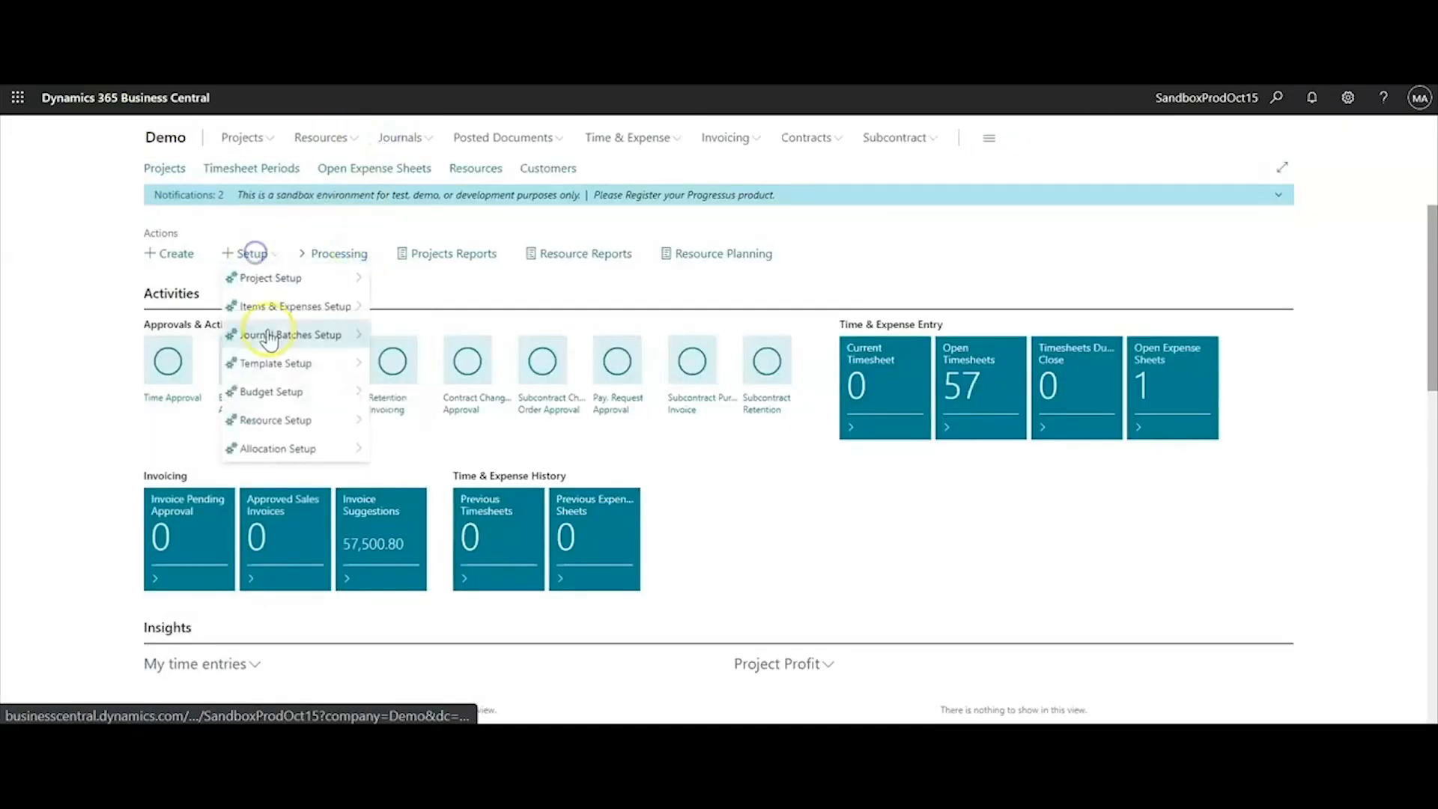
mouse_move(277, 448)
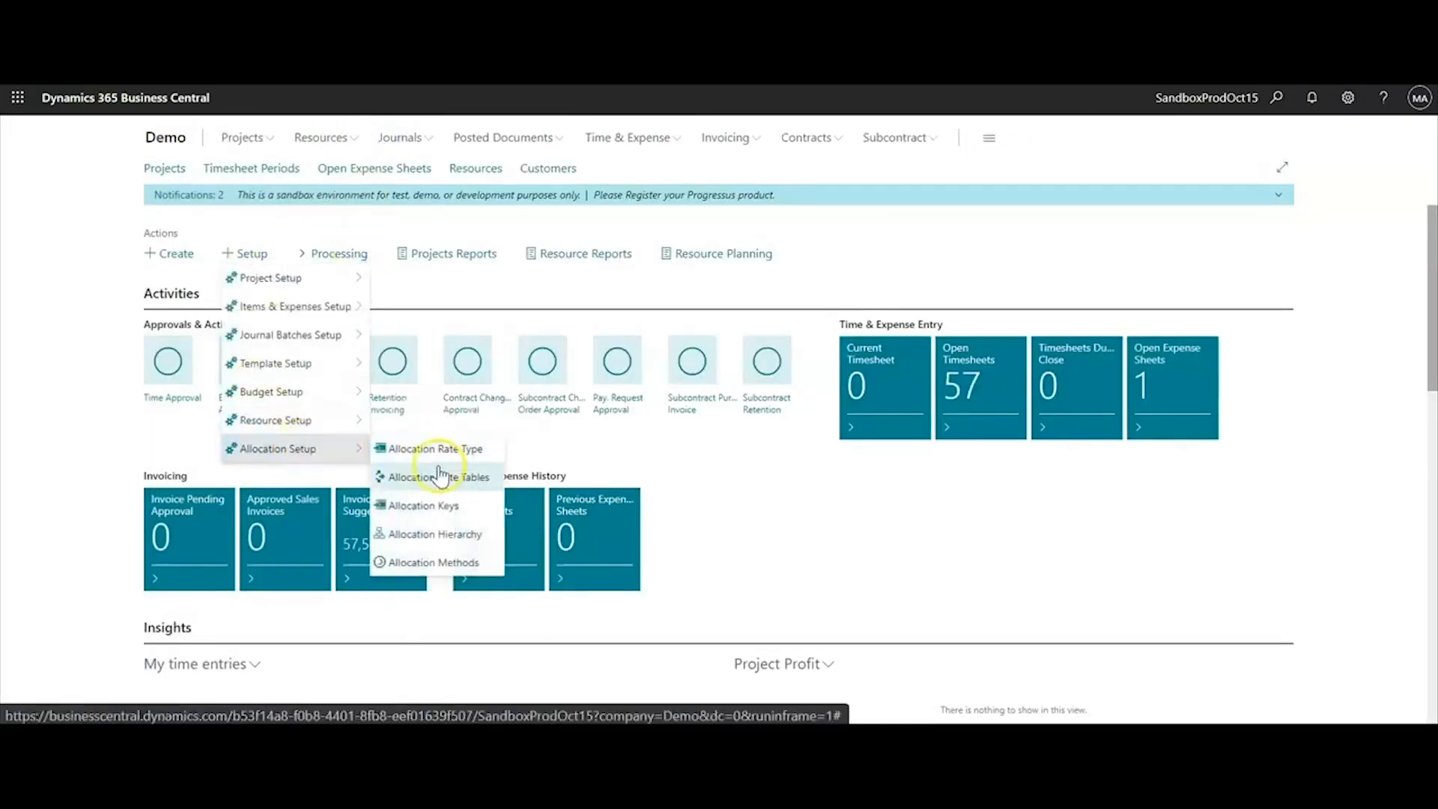
click(445, 537)
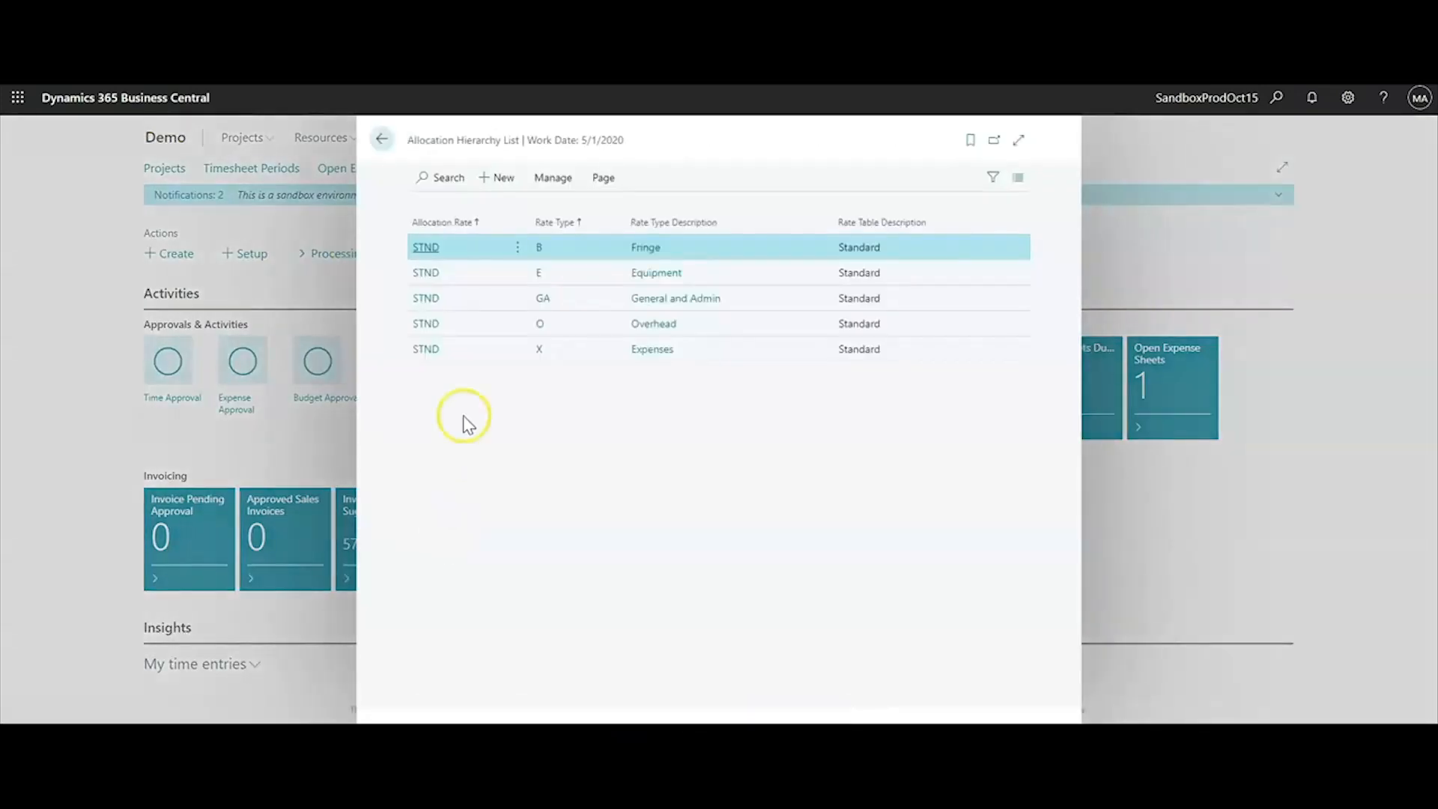
click(423, 251)
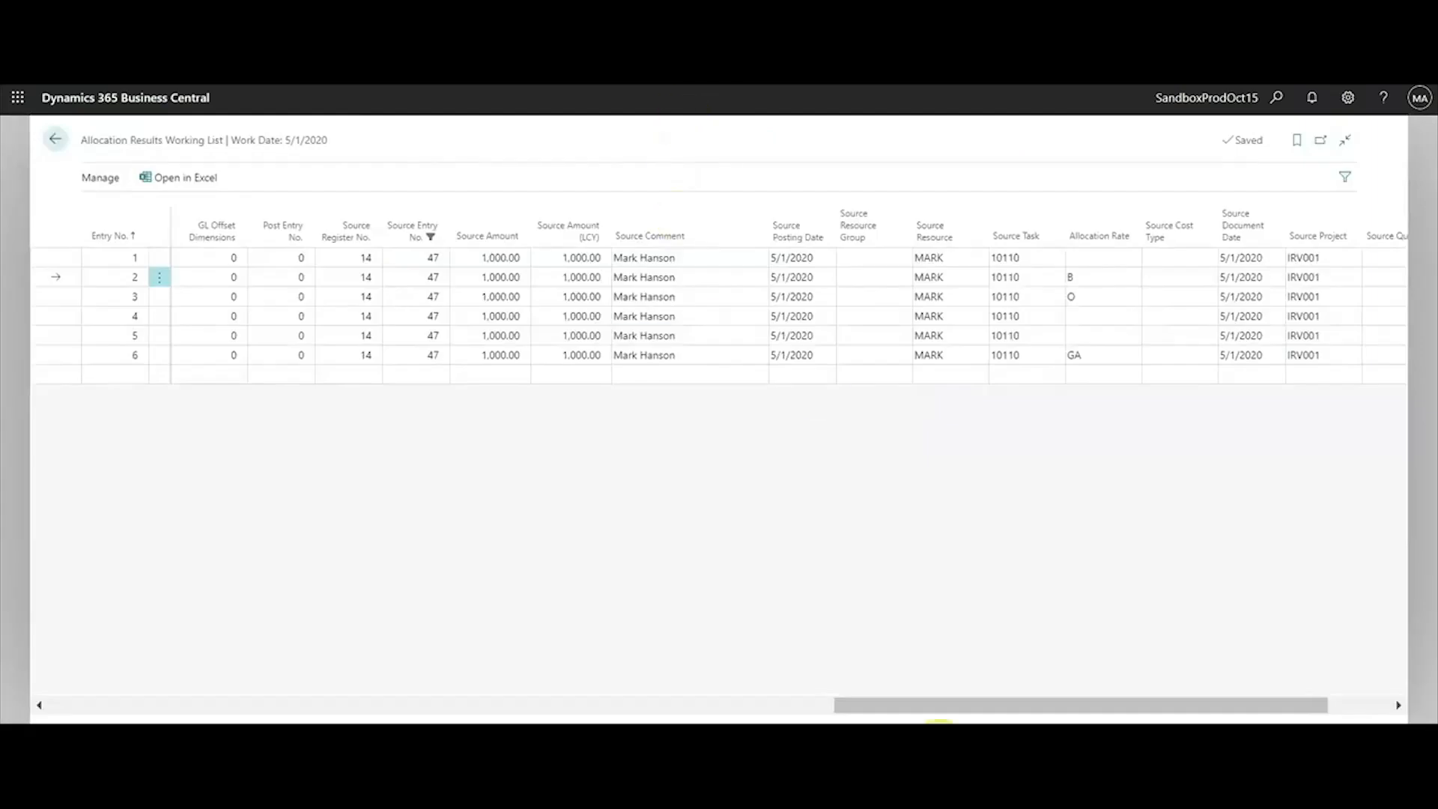
Check the direct and billing rates of entry 2 in the Allocation Results Working List
drag(950, 706, 188, 694)
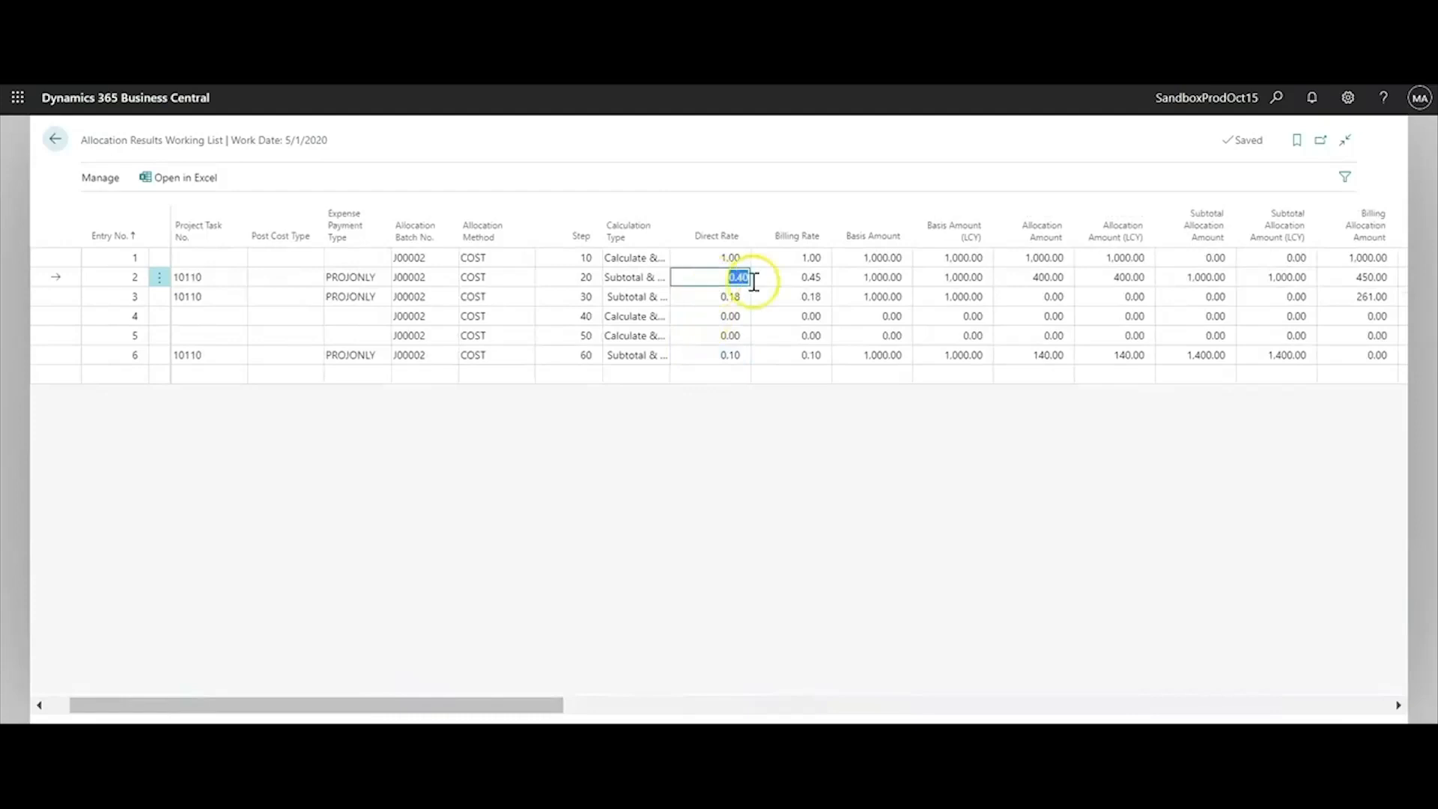
click(801, 285)
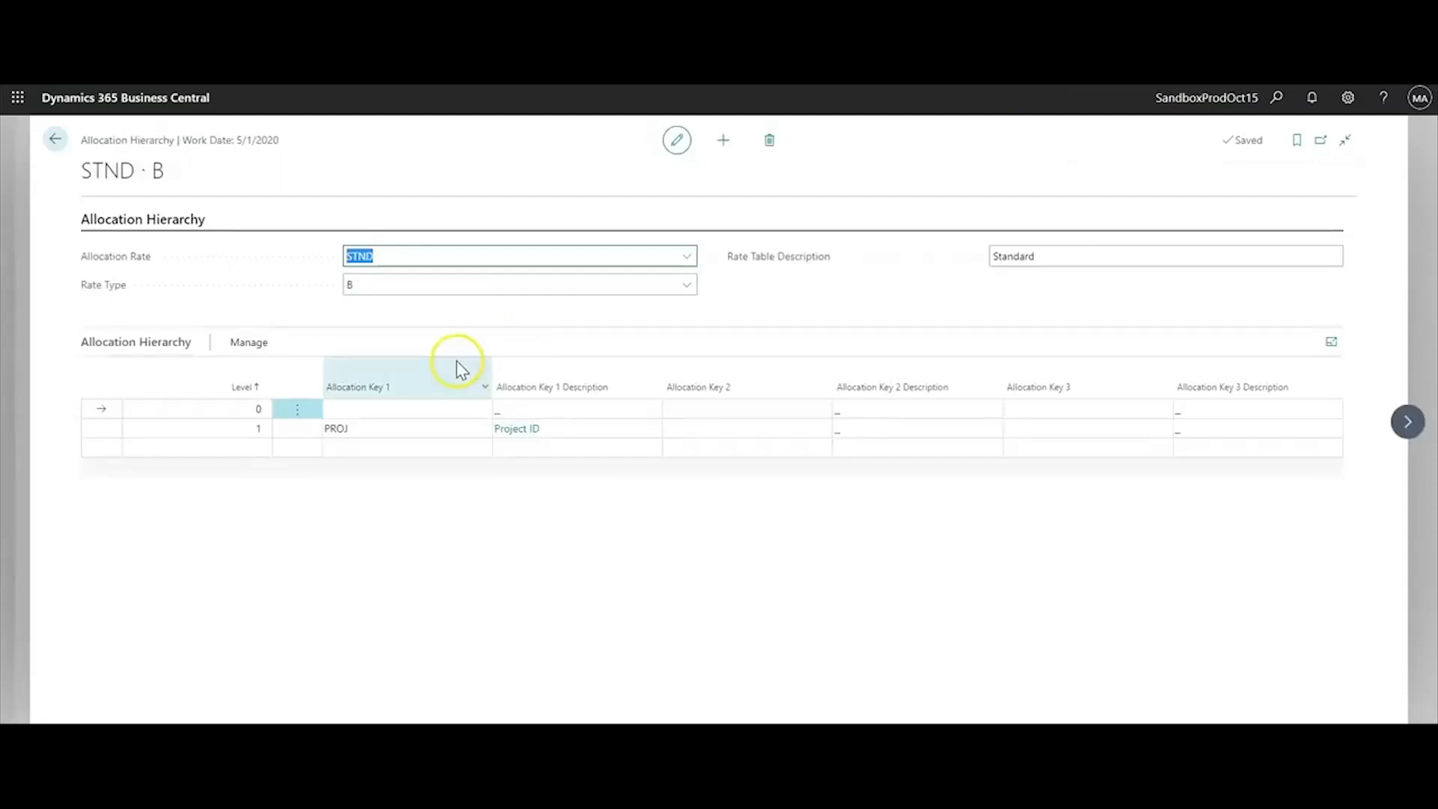
View the multi-level rates for level 1 (PROJ) of the STND B hierarchy and close them
click(104, 426)
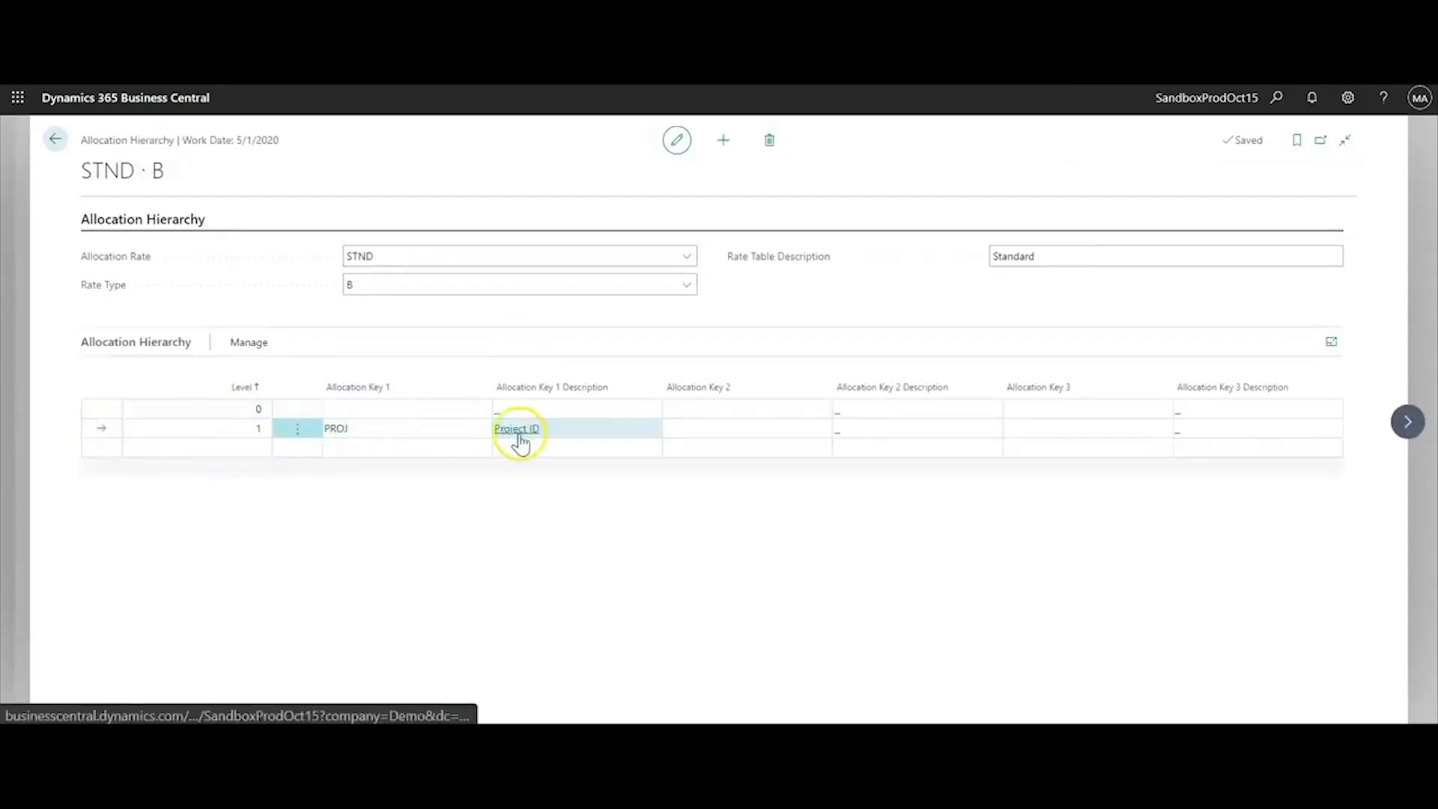
click(249, 347)
click(315, 375)
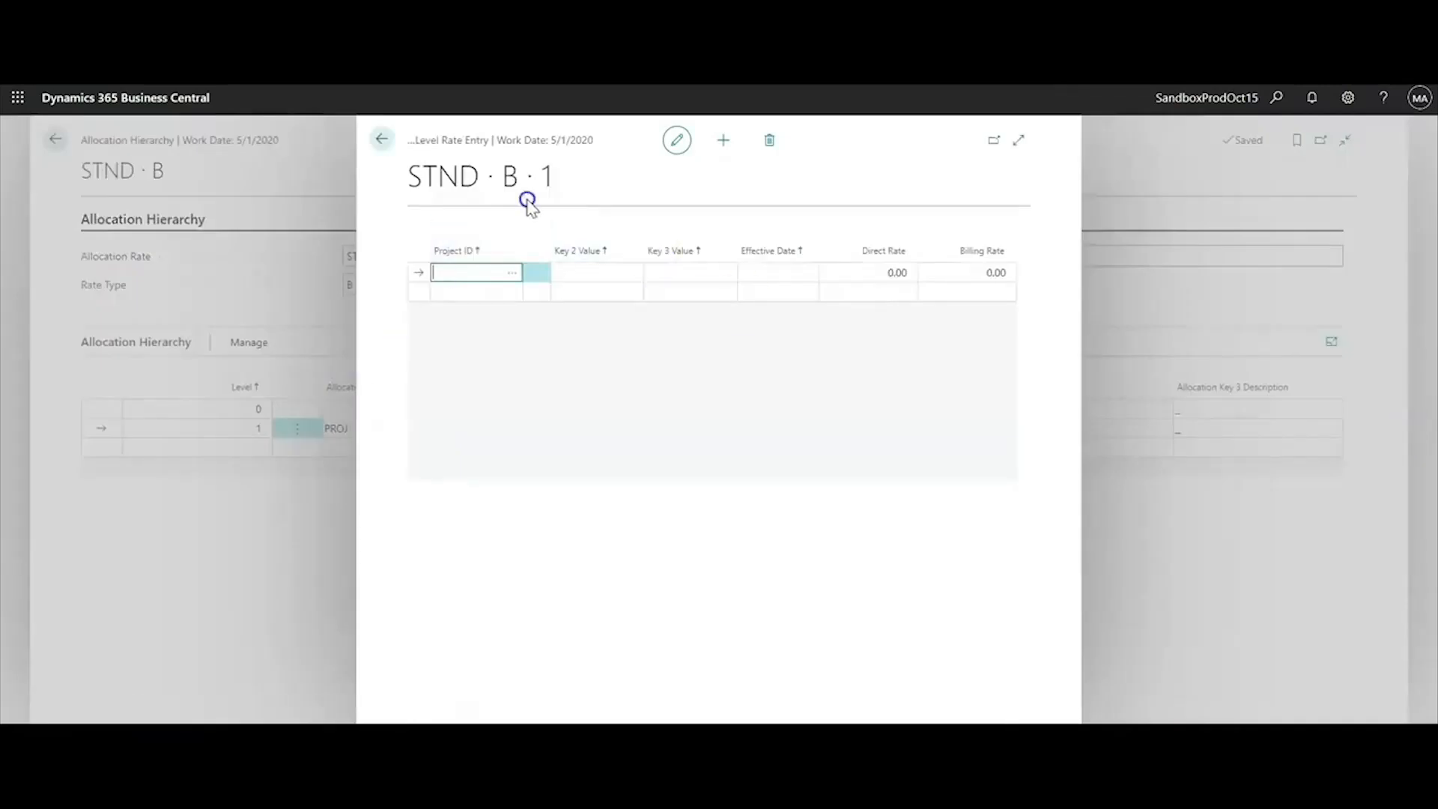
click(387, 139)
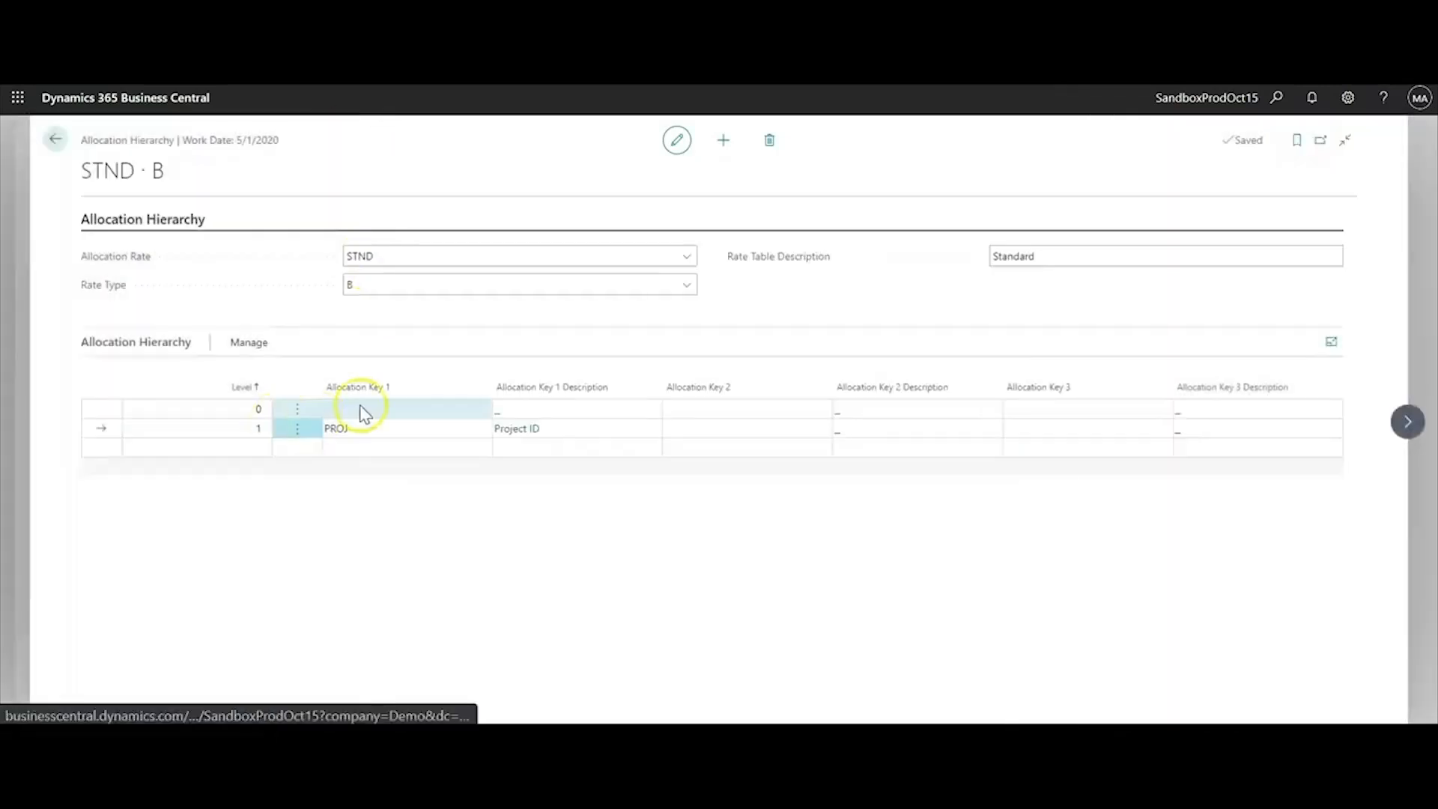
View the multi-level rates for level 0 of the STND B hierarchy and check the direct and billing rates
click(105, 414)
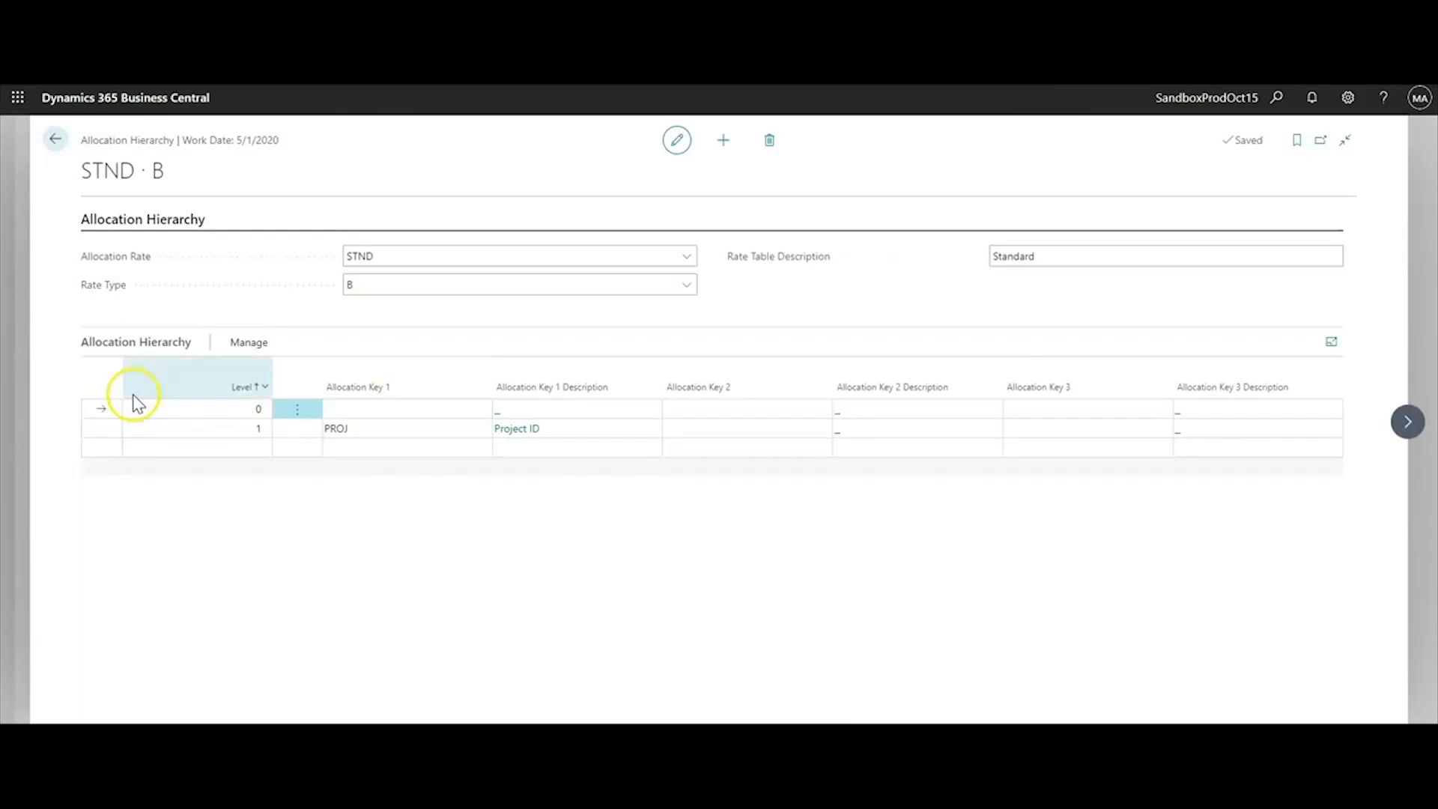
click(249, 343)
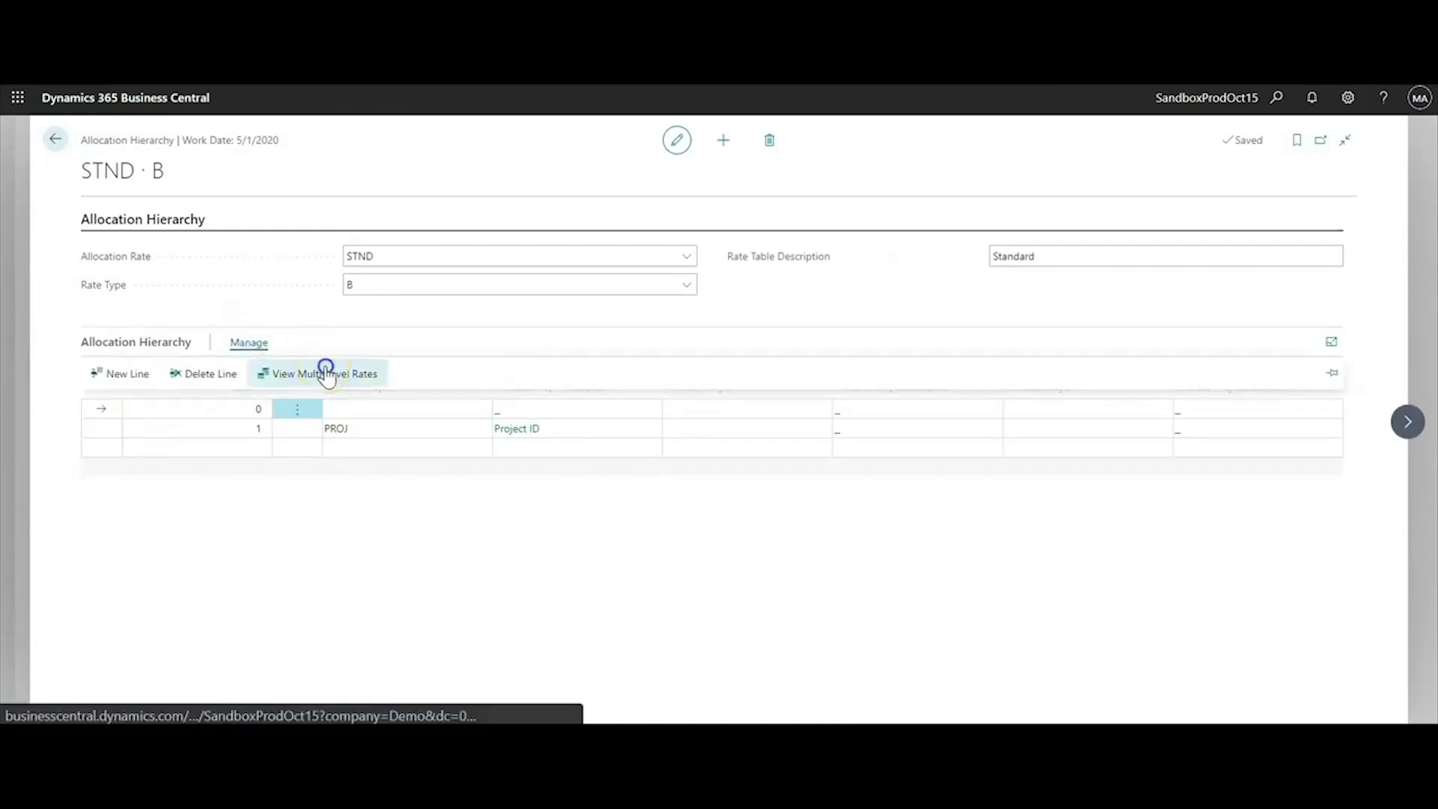
click(324, 373)
click(891, 272)
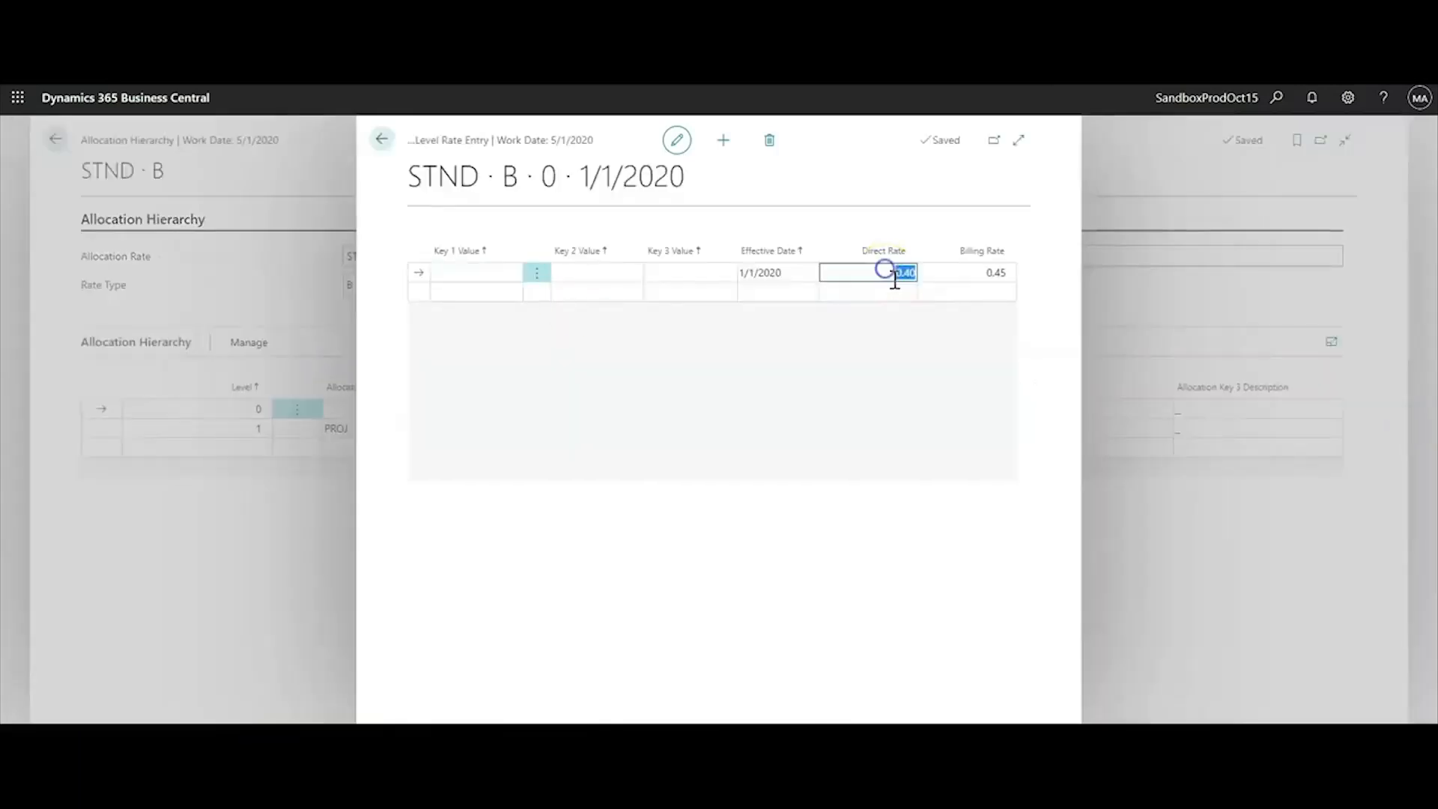
click(982, 272)
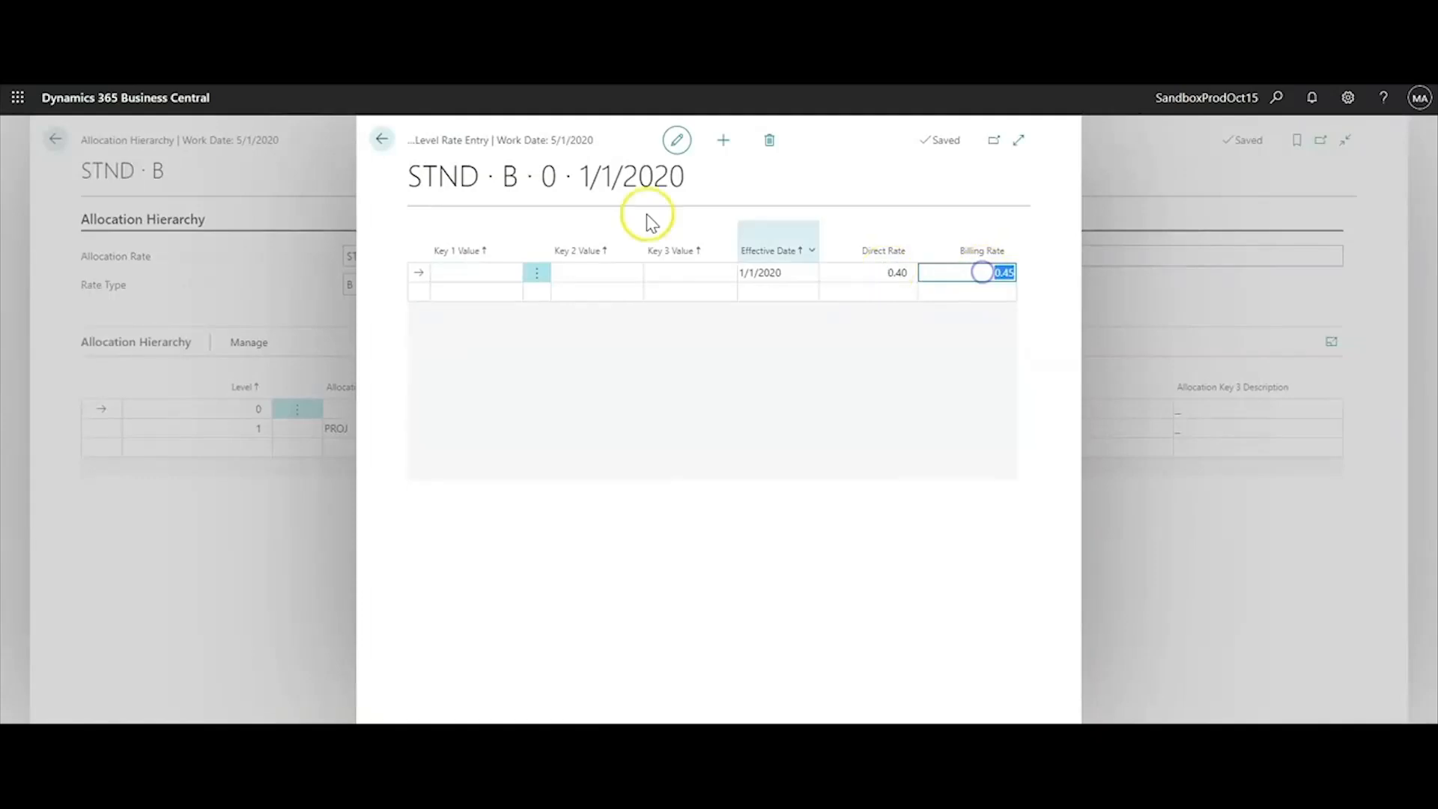
click(381, 138)
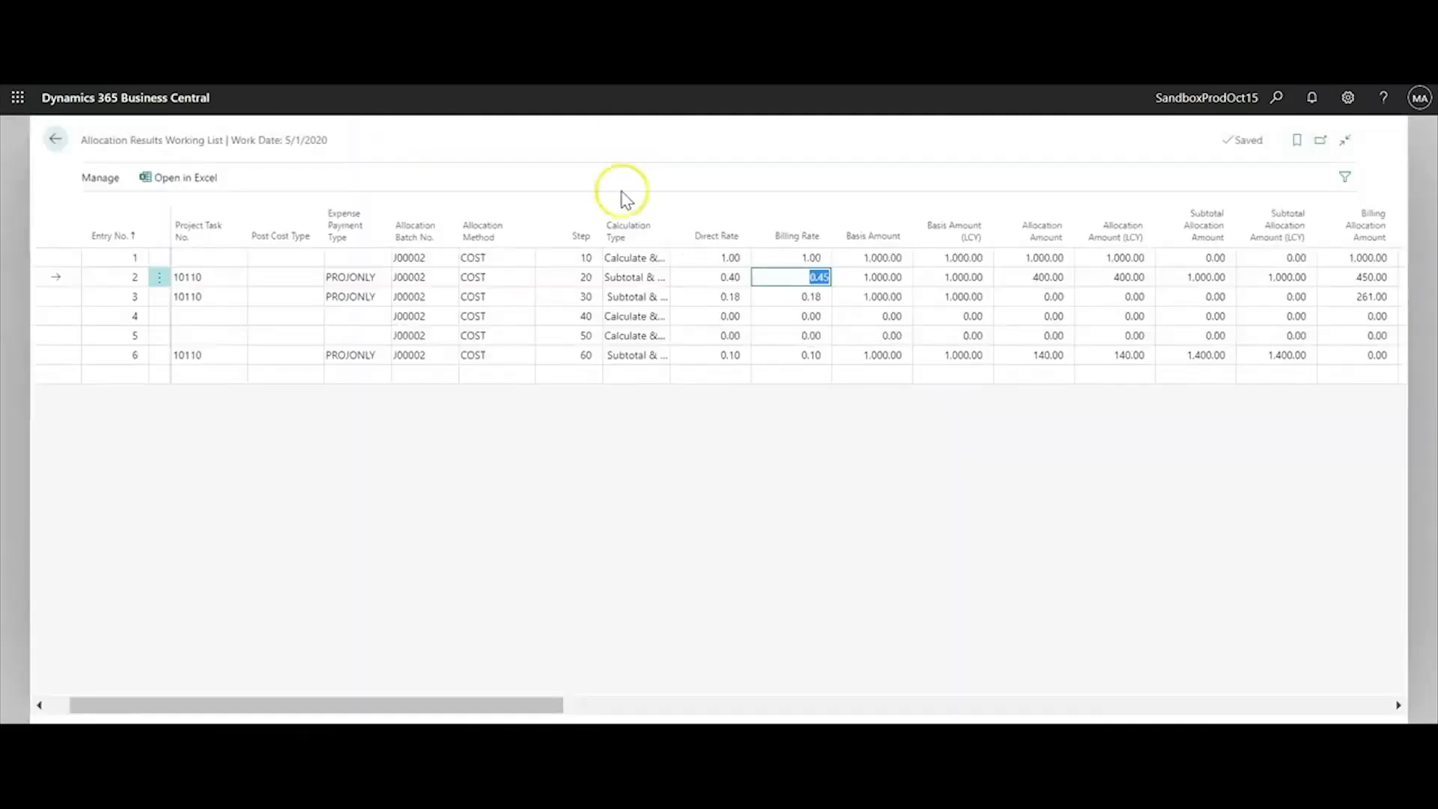
Compare the rates of entry 2 in the allocation results and check the direct rate of entry 3
click(802, 277)
click(719, 276)
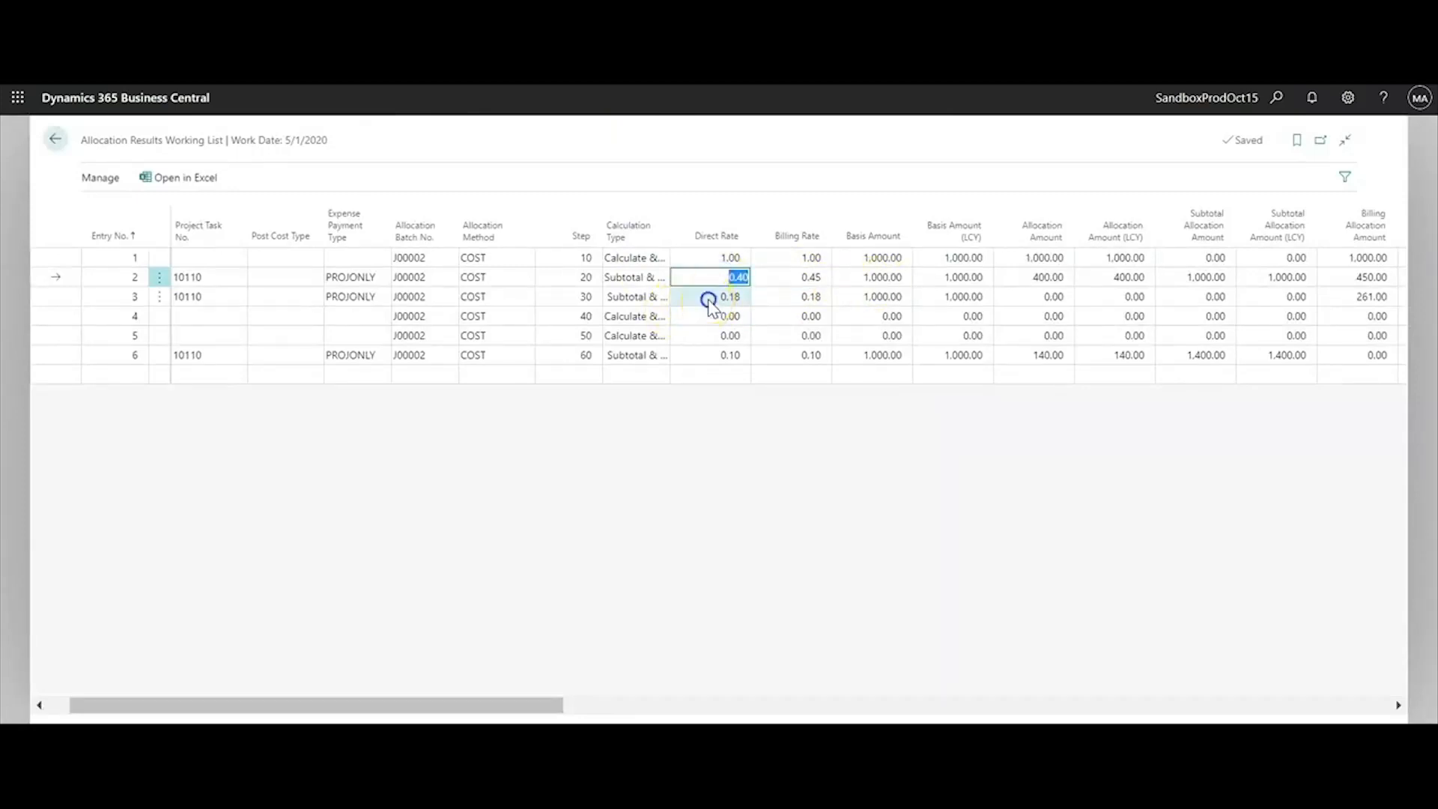
click(707, 297)
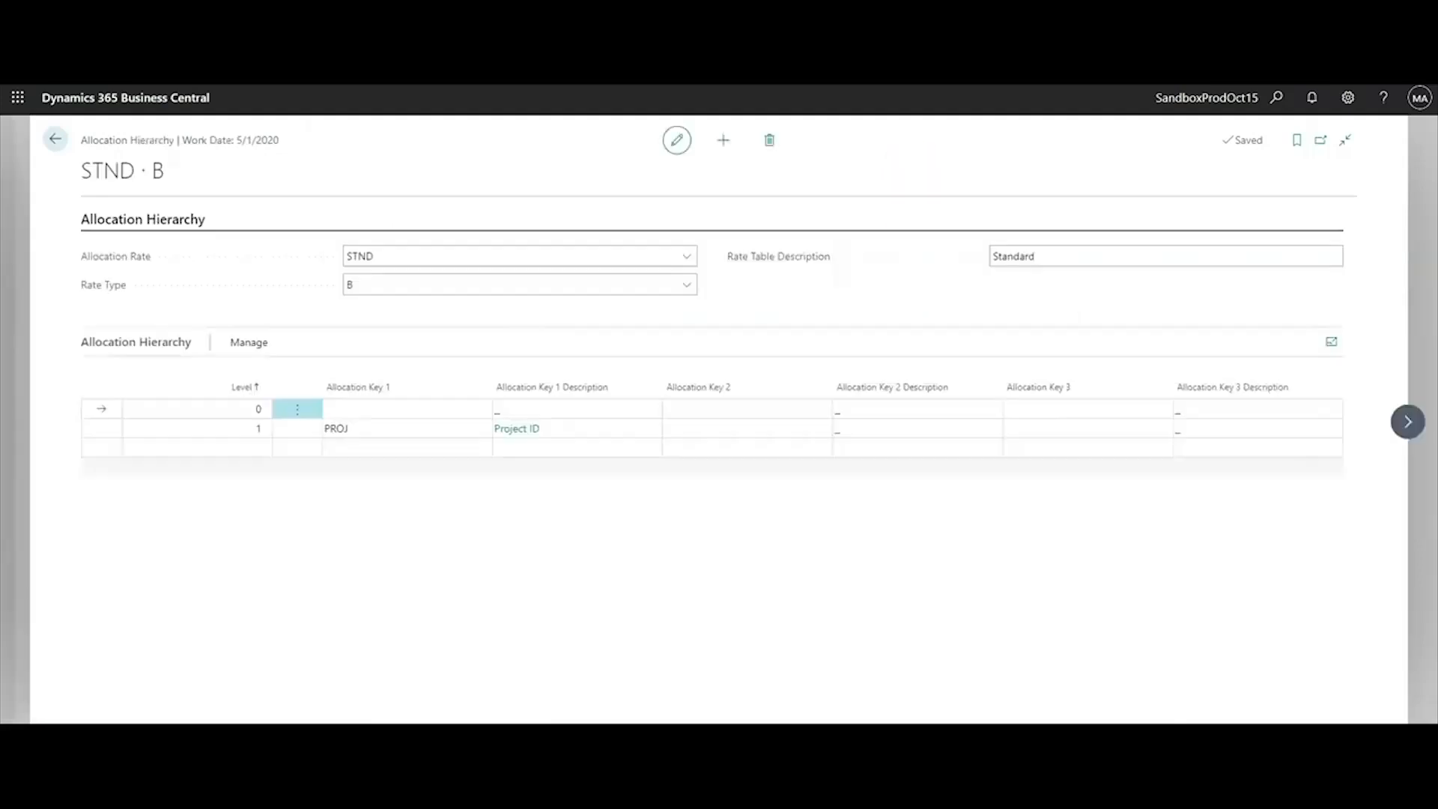
Open the STND allocation hierarchy for rate type O (Overhead), select level 1 and consult the transaction notes in Notepad
click(57, 140)
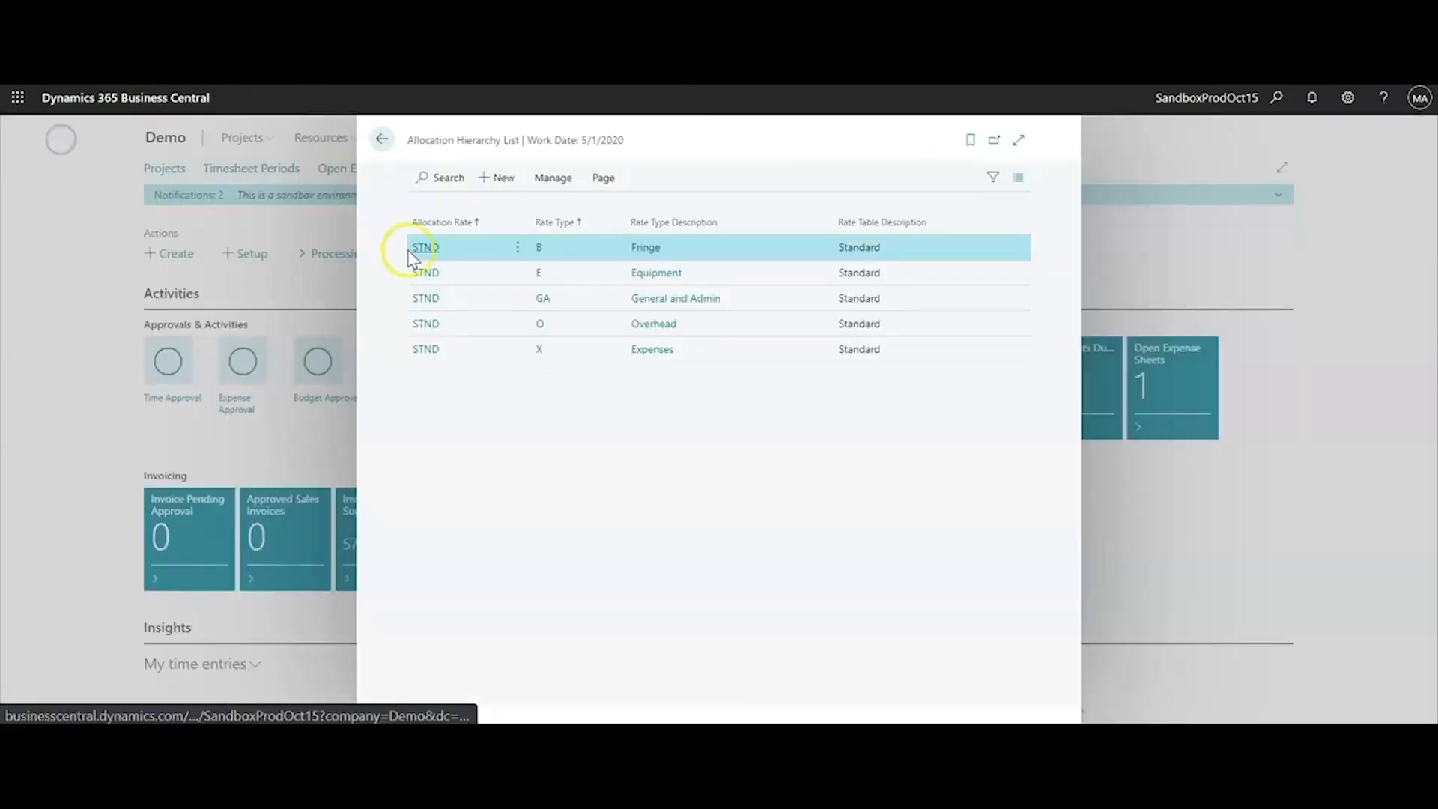
click(422, 324)
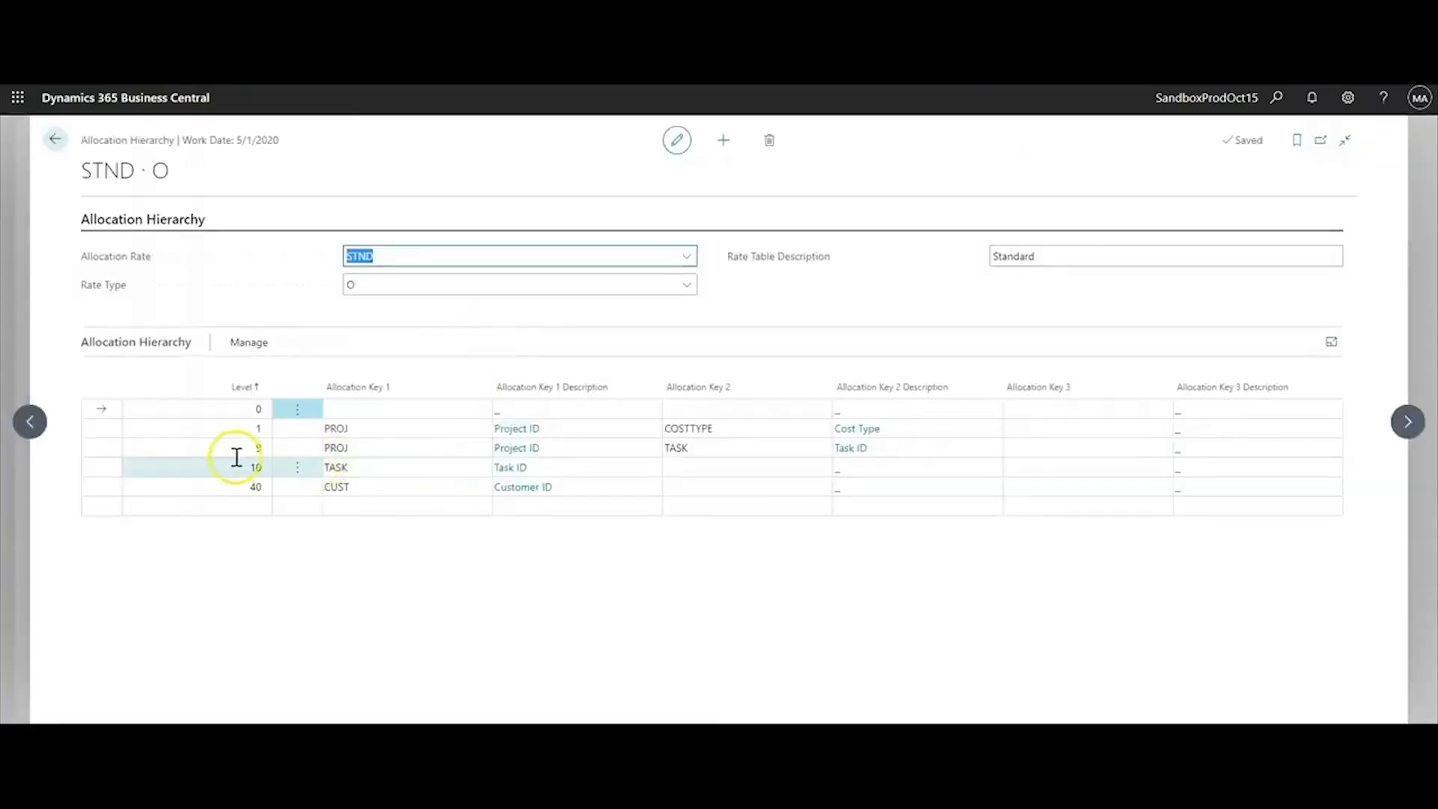
click(236, 429)
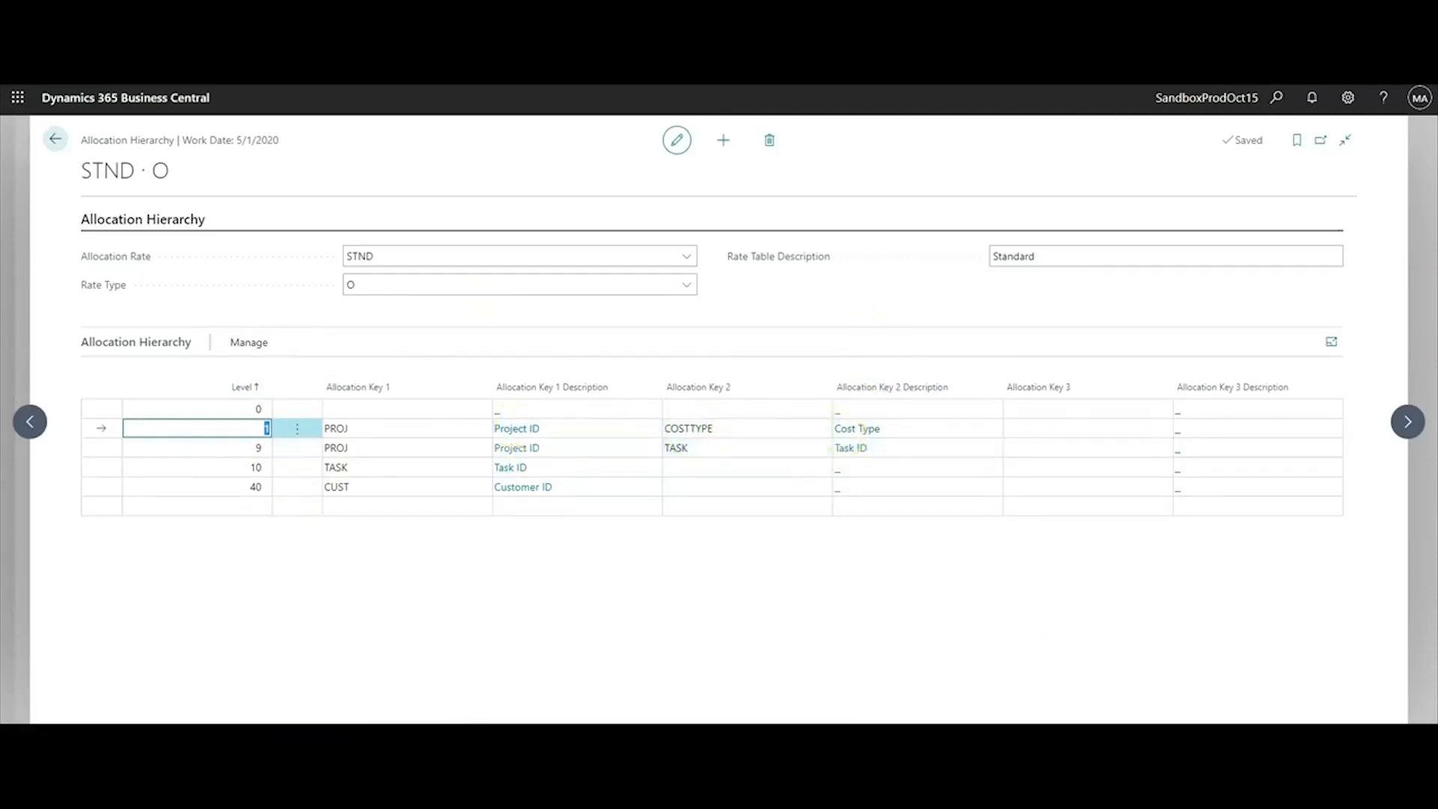
click(1175, 719)
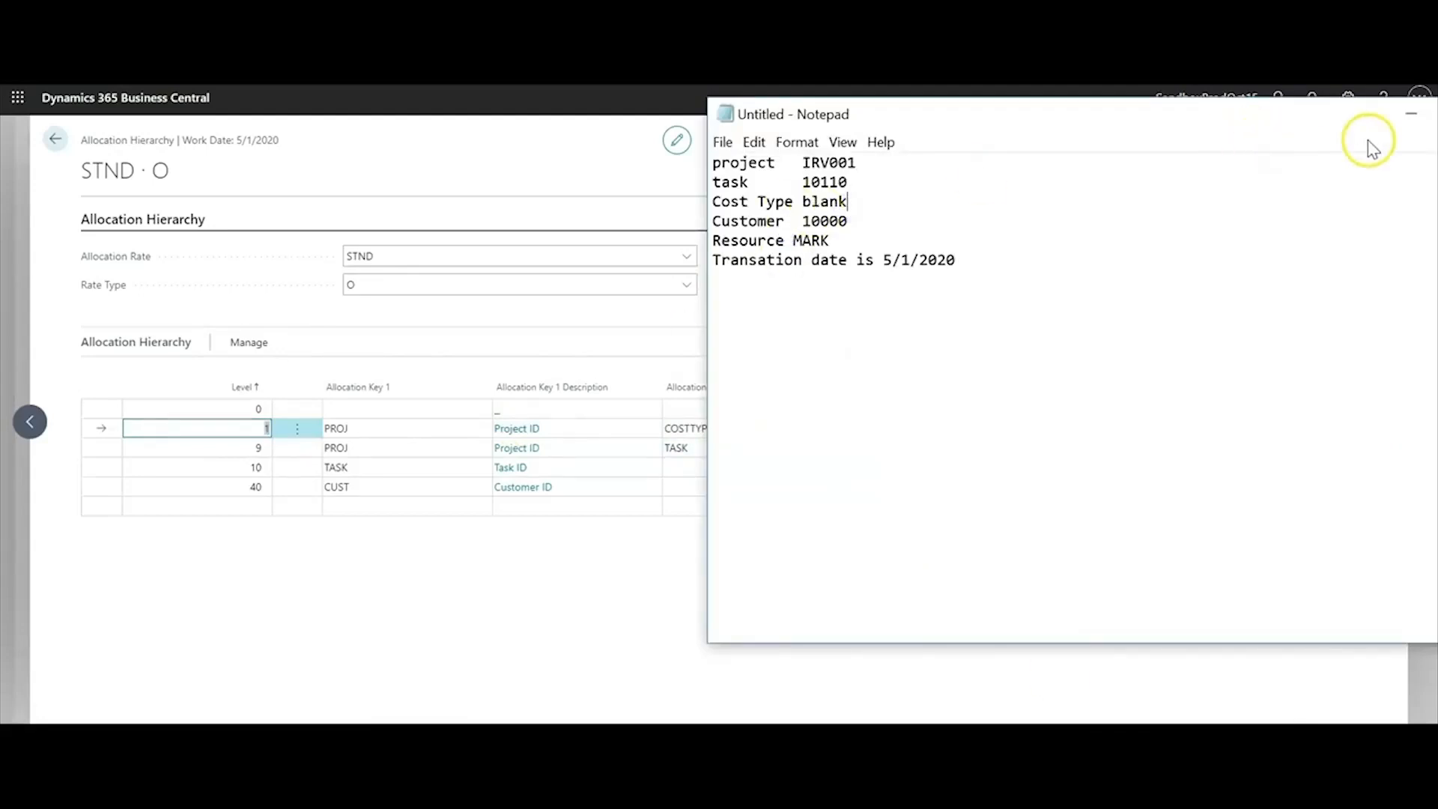
click(1412, 118)
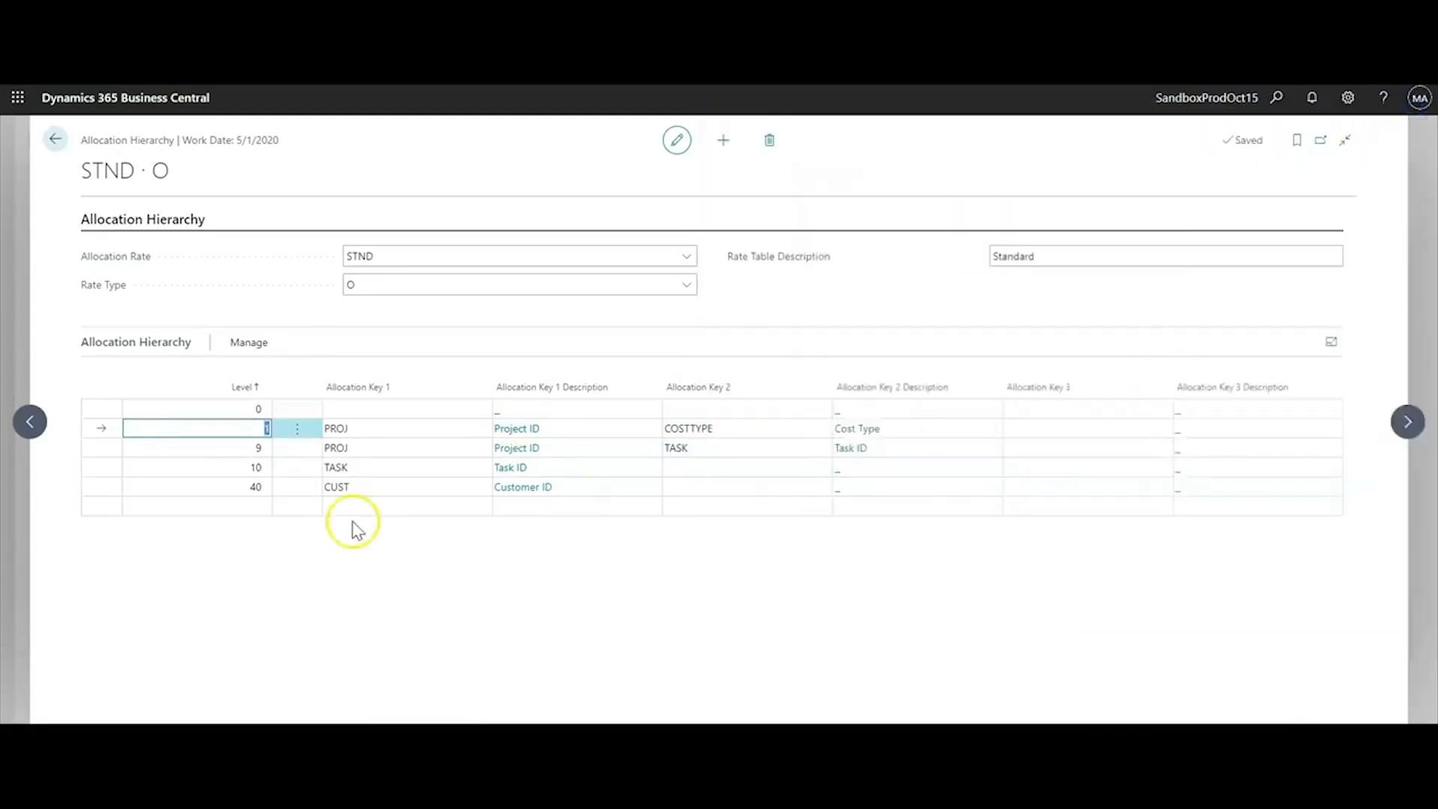
View the multi-level rates for level 1 (PROJ and COSTTYPE) of the STND O hierarchy and check the project and cost type
click(258, 348)
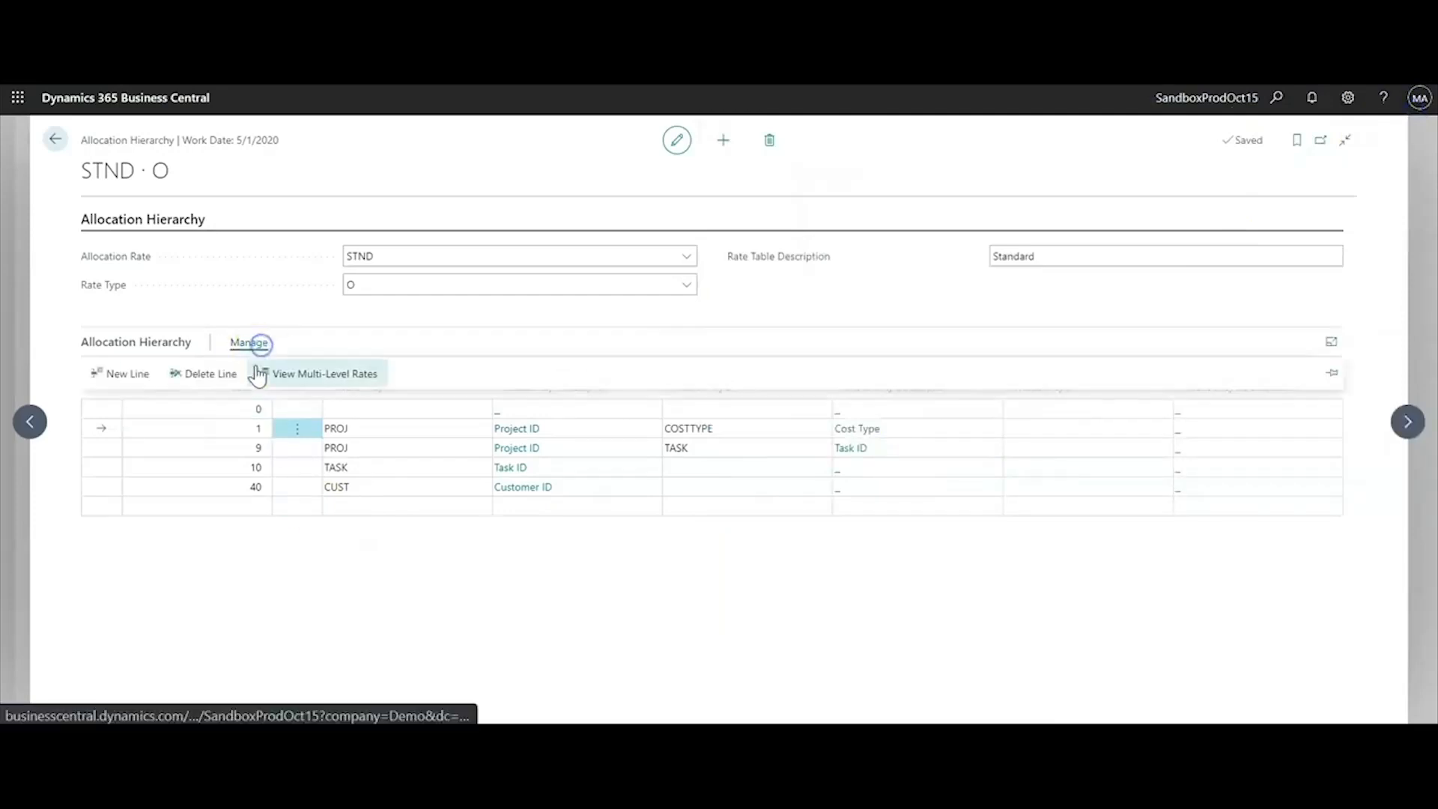
click(320, 370)
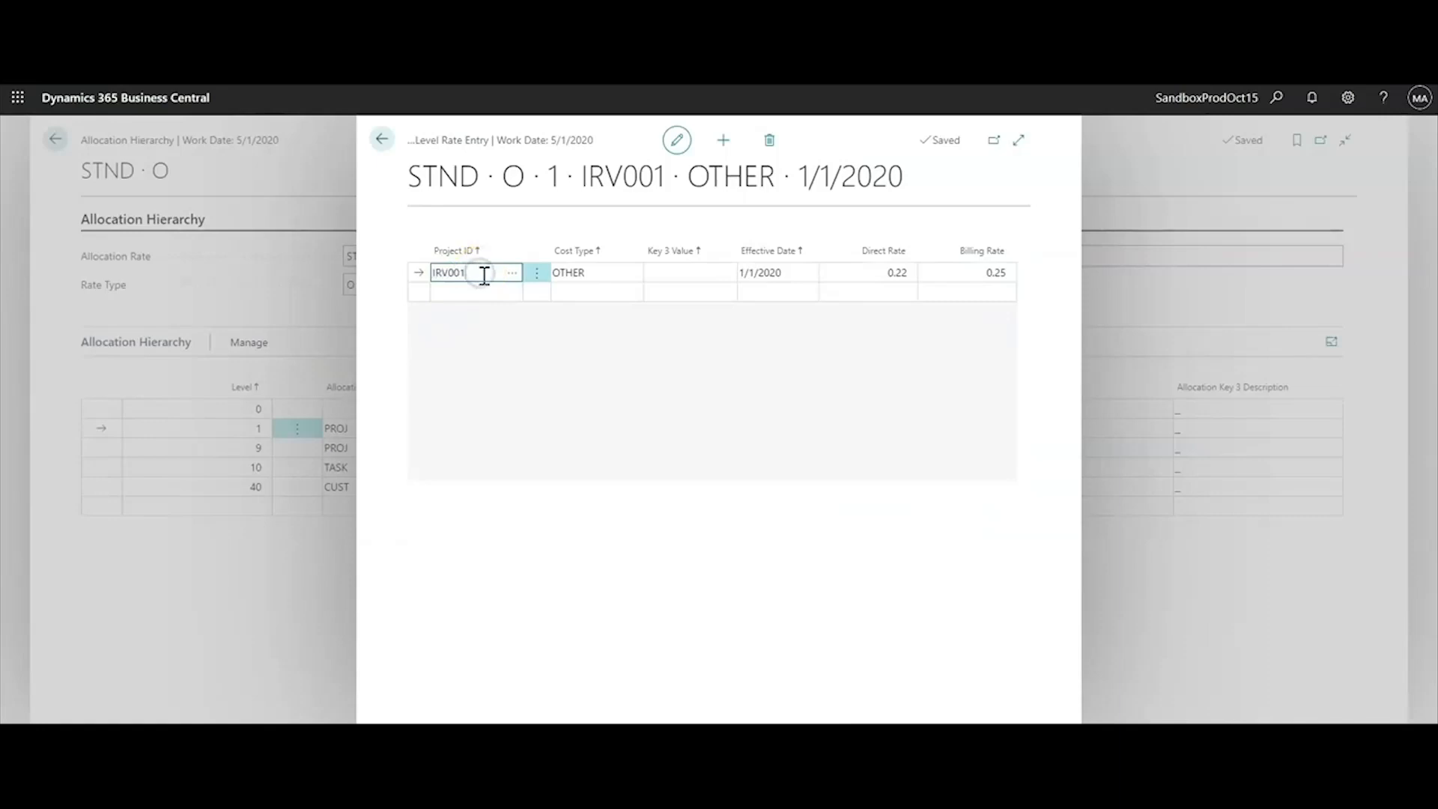
click(603, 272)
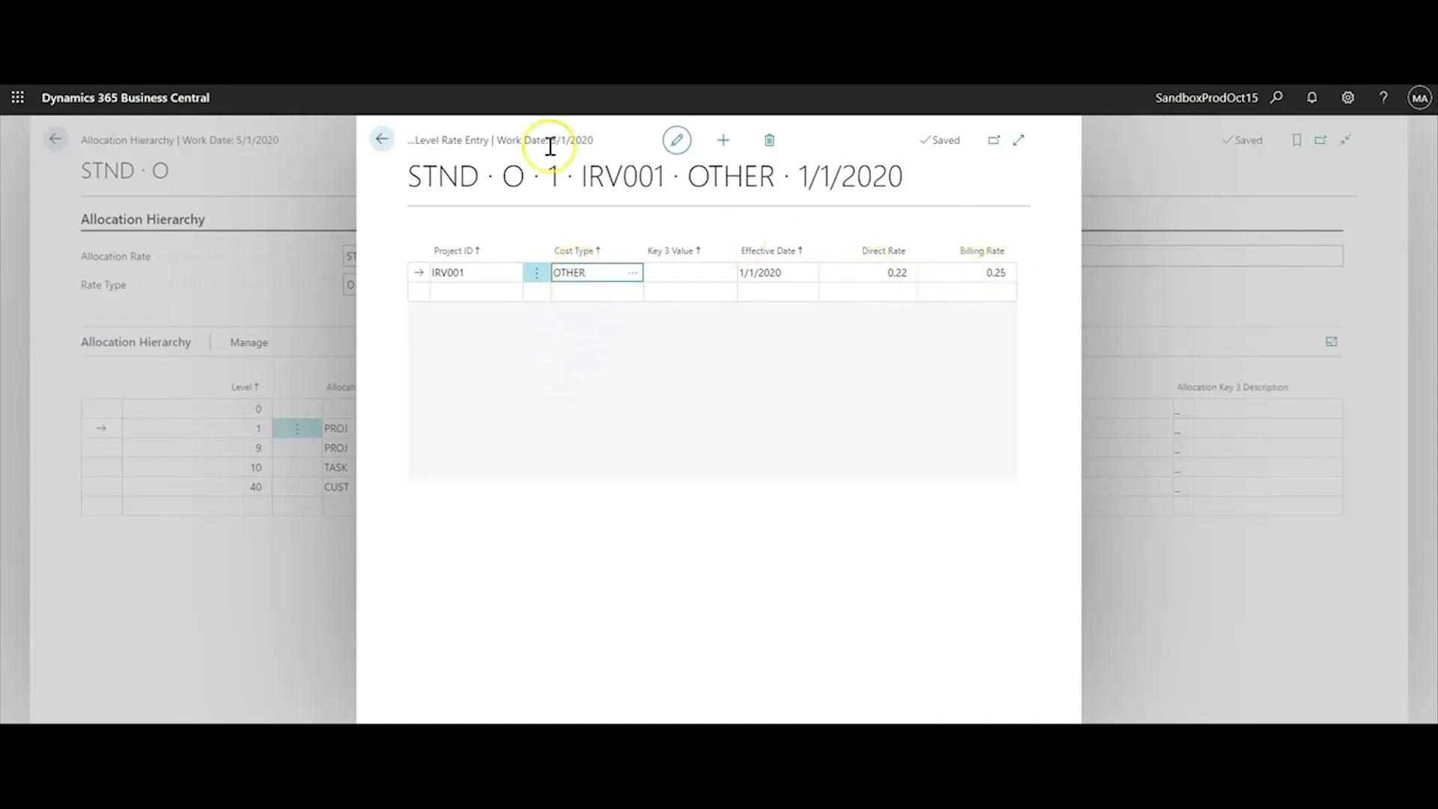
click(383, 140)
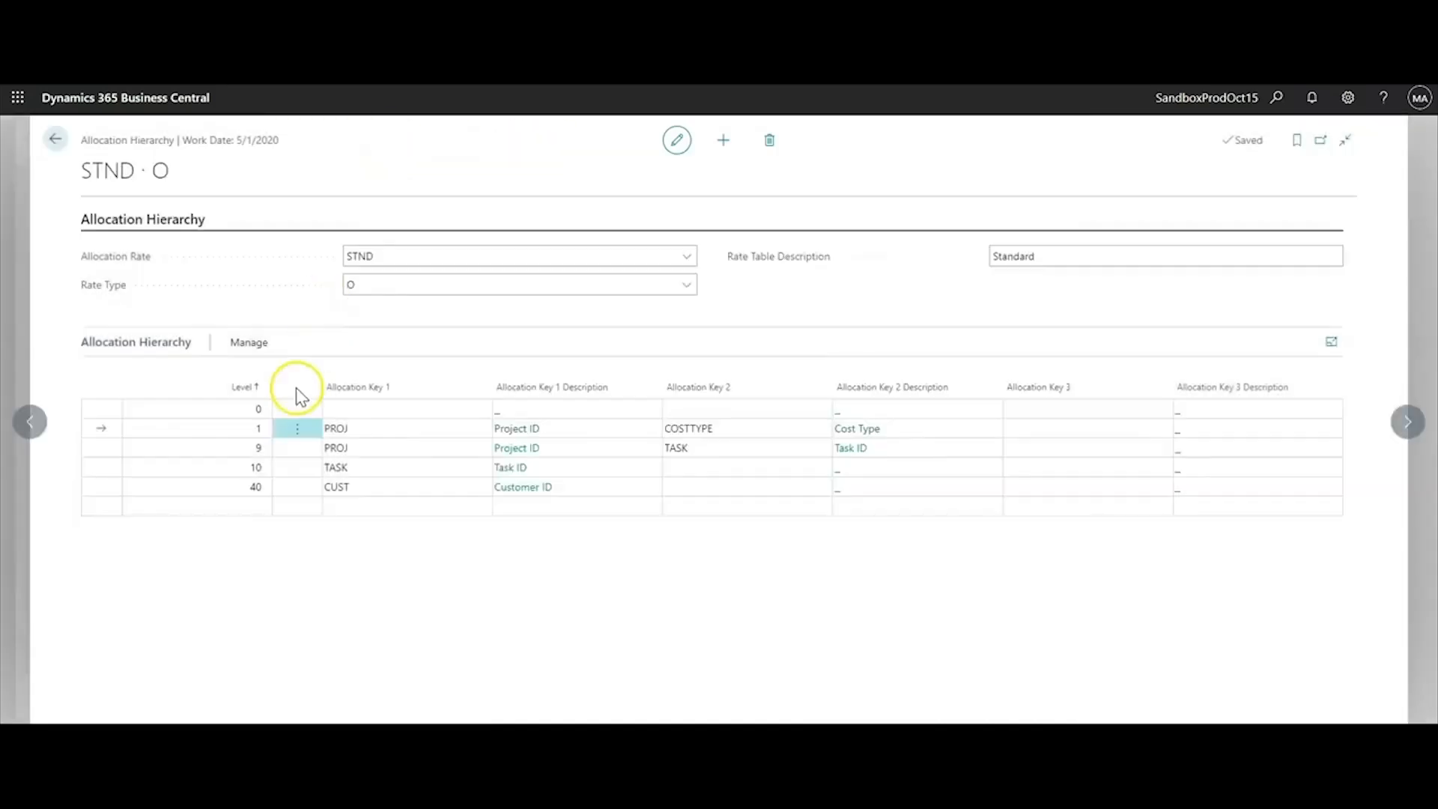
View the multi-level rates for level 9 (PROJ and TASK) of the STND O hierarchy and close them
click(360, 446)
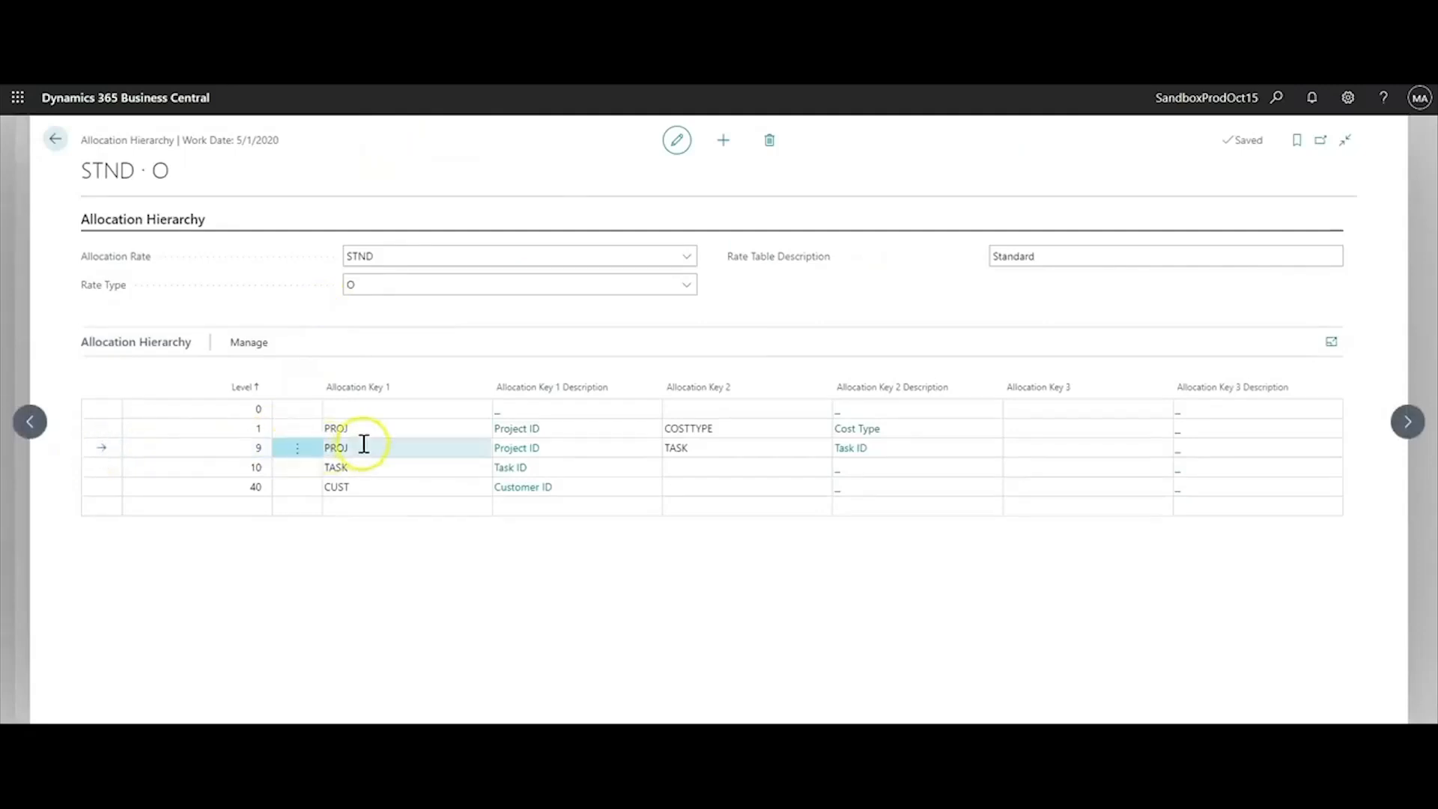
click(249, 341)
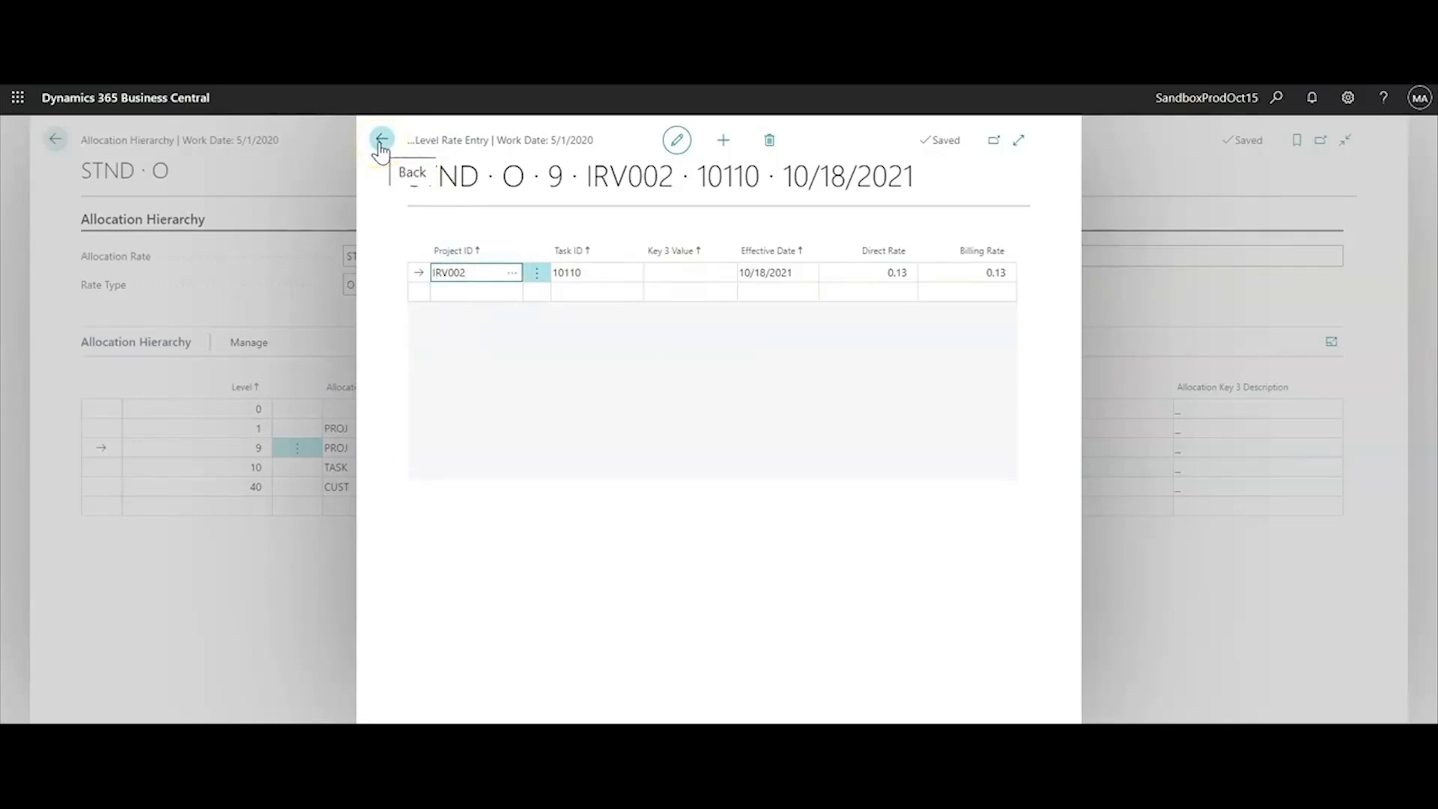
click(381, 142)
View the multi-level rates for level 10 (TASK) of the STND O hierarchy
click(99, 465)
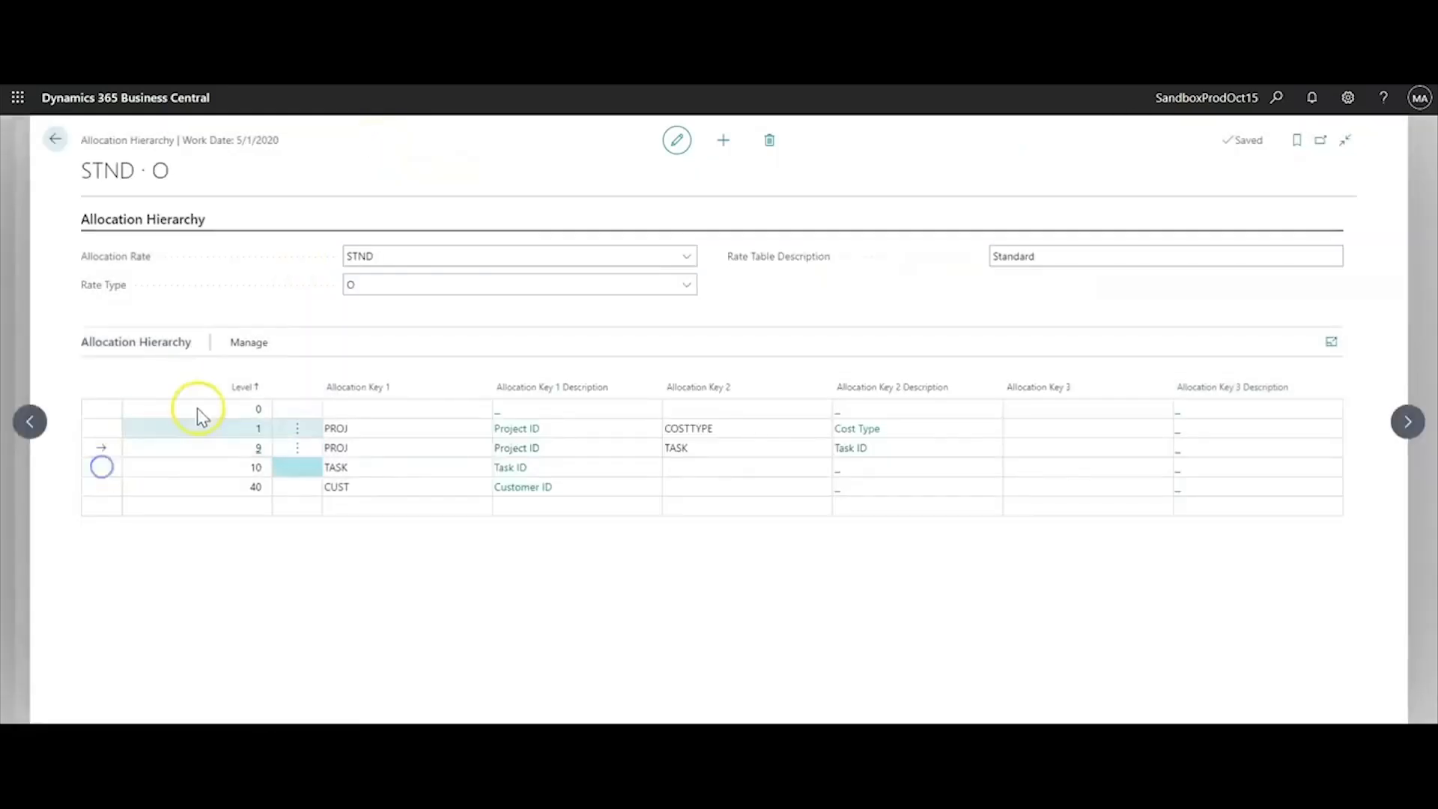
click(254, 343)
click(316, 369)
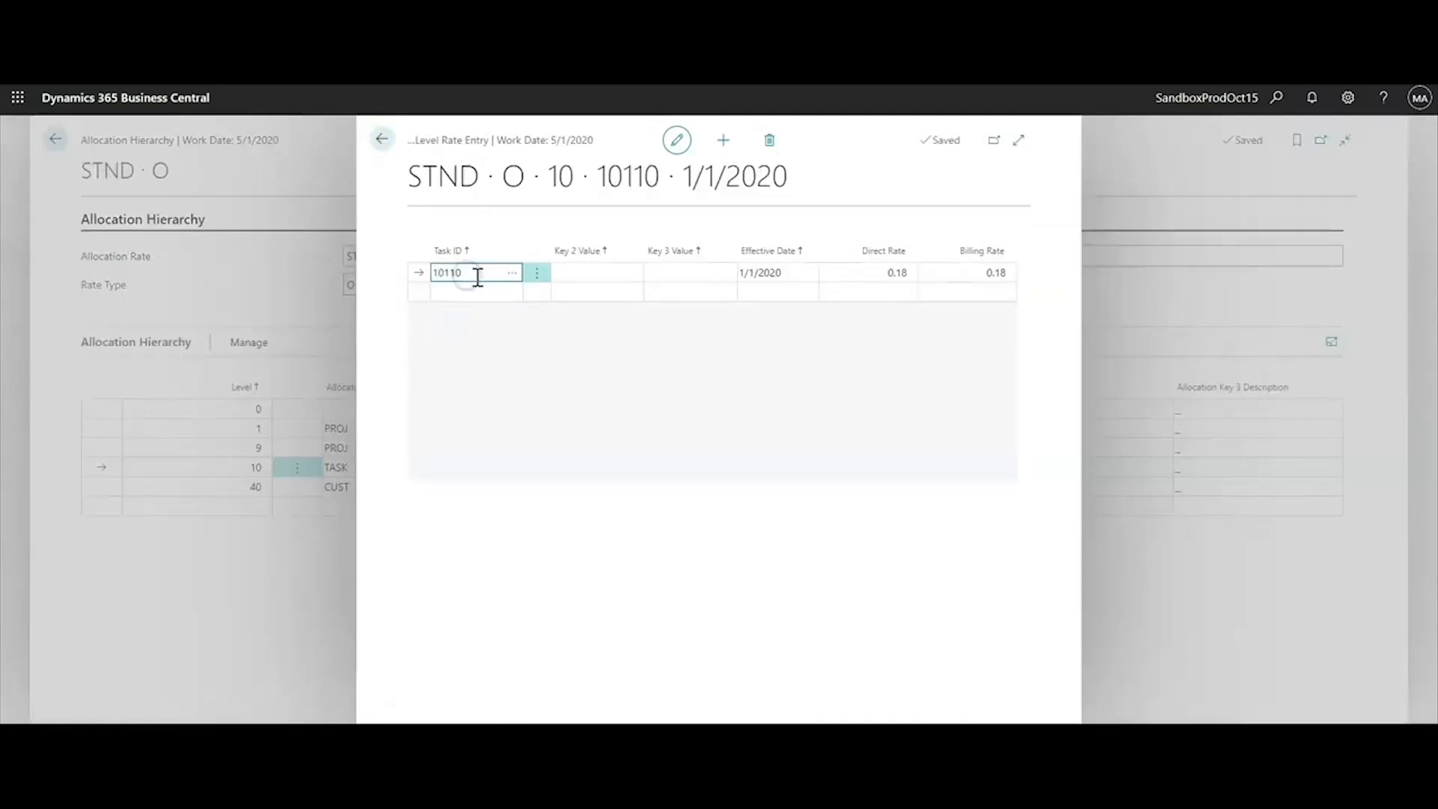
Check the direct and billing rates for task 10110 and compare the task with the transaction notes in Notepad
click(880, 278)
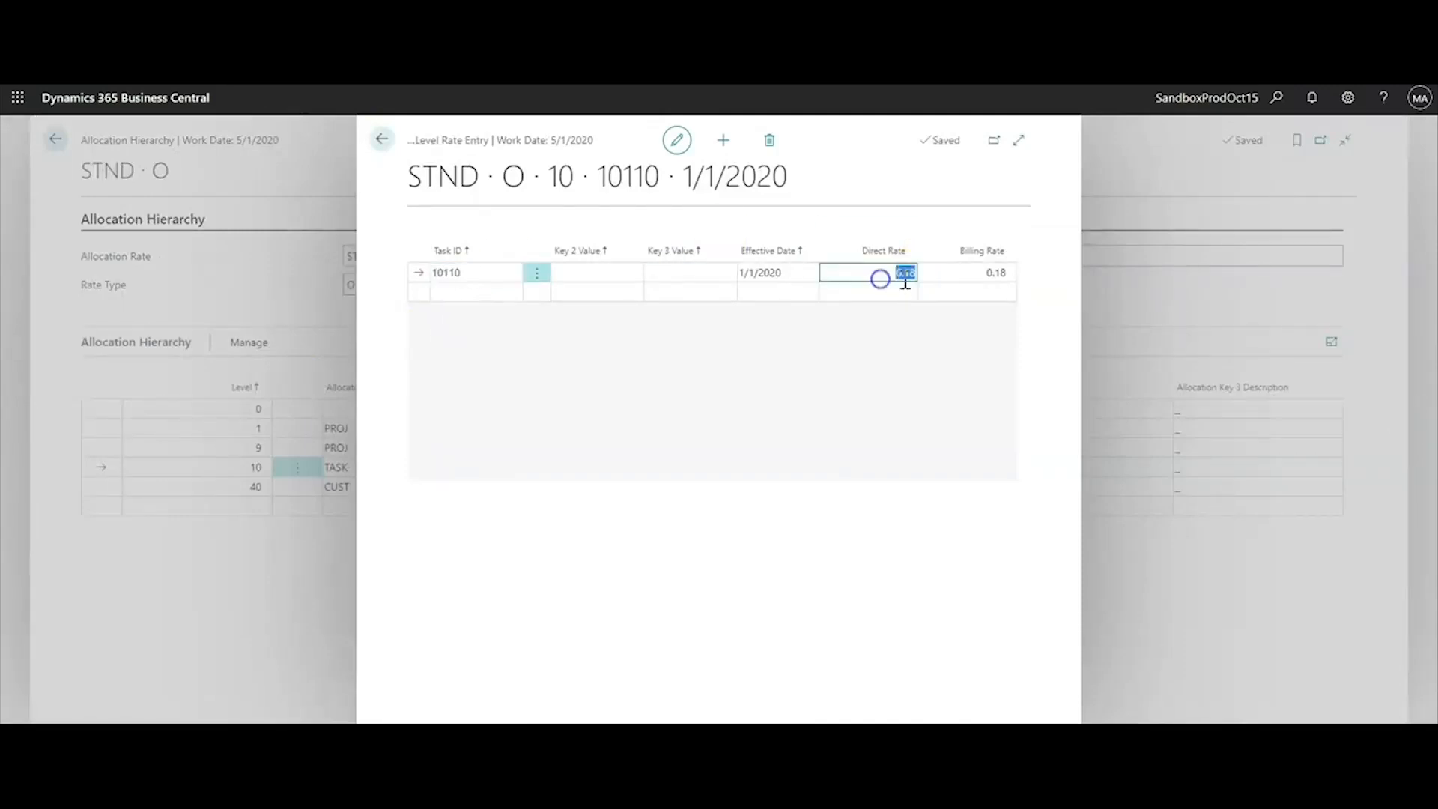
click(972, 279)
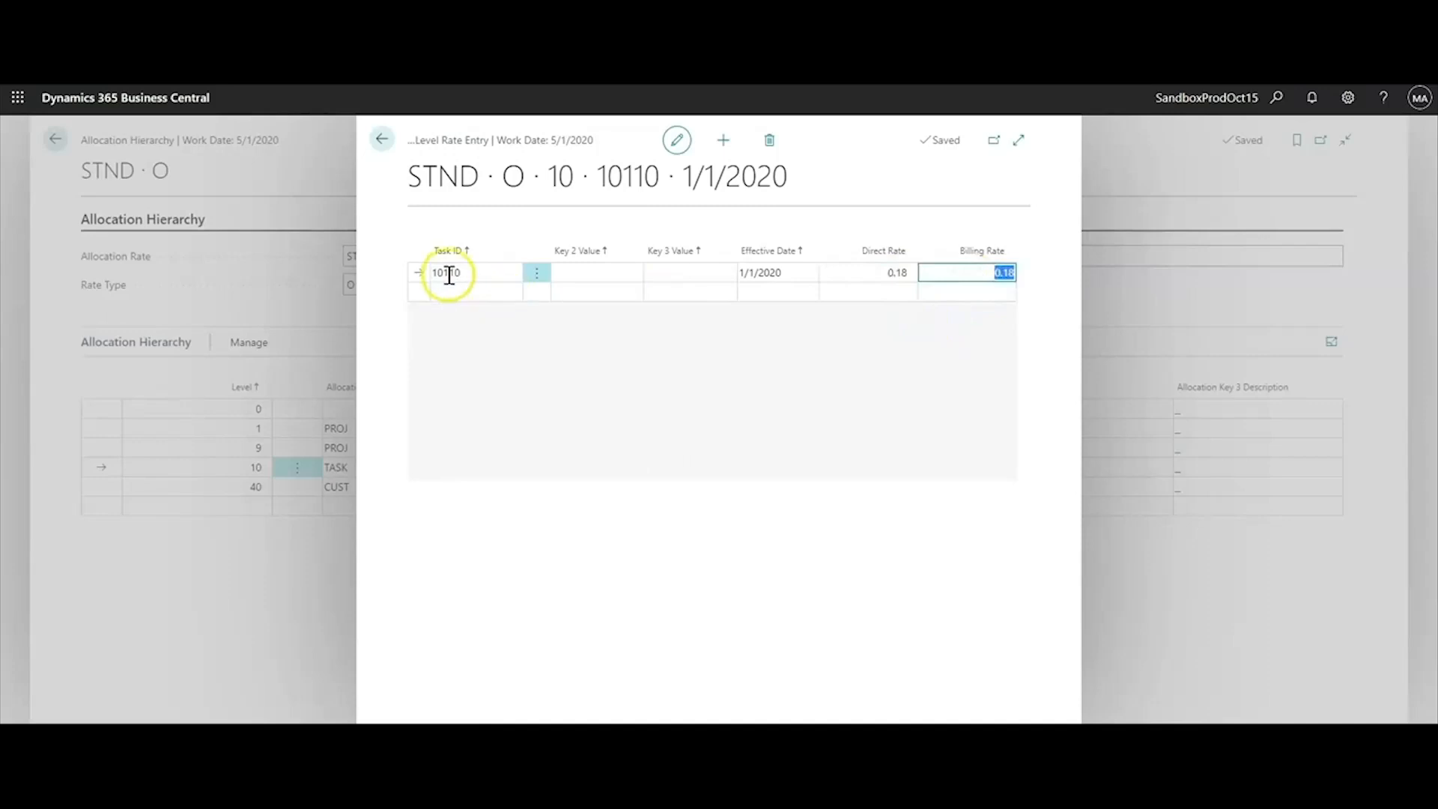
key(alt+Tab)
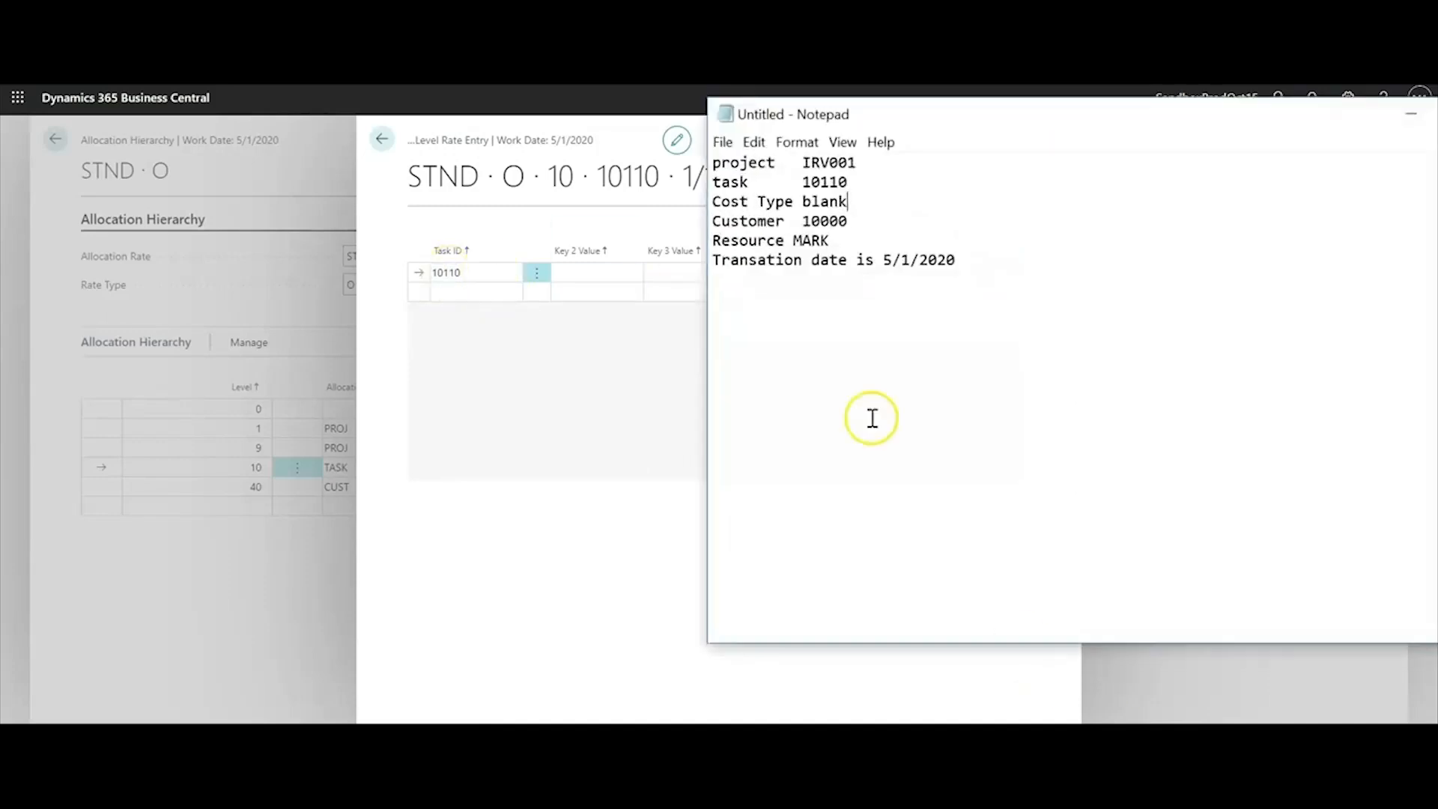
drag(855, 182, 799, 181)
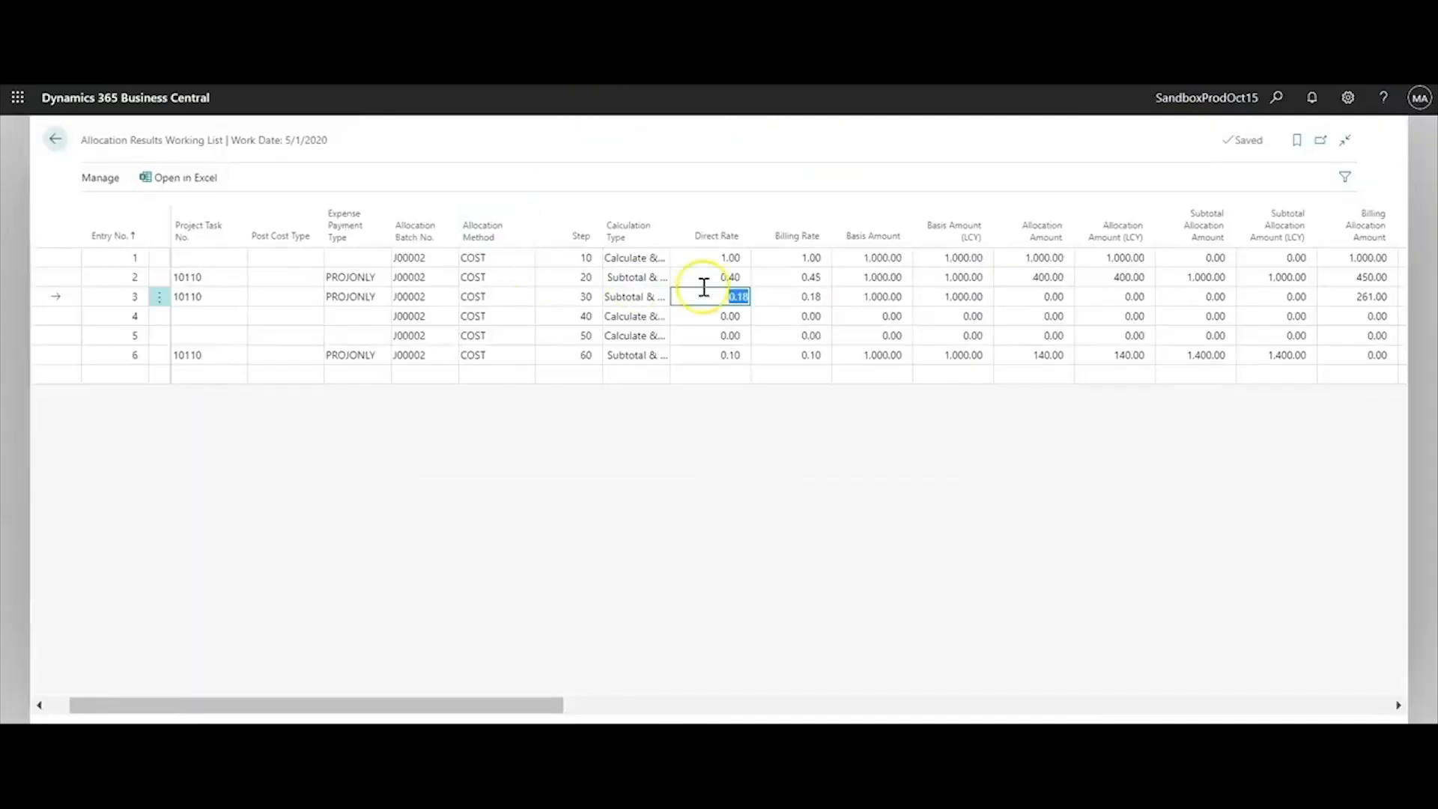
Check the step 30 billing rate and the step 60 direct rate in the allocation results
click(823, 301)
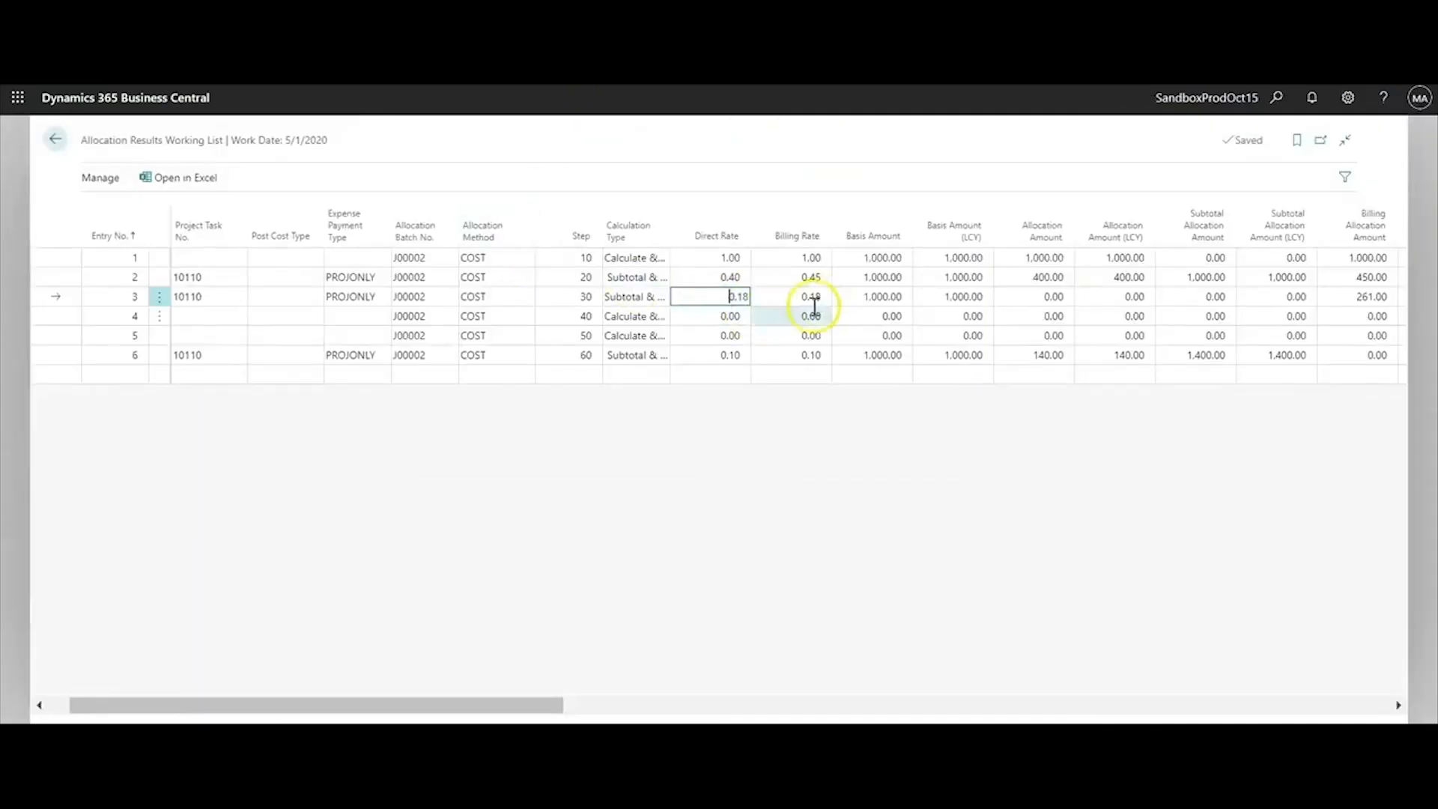
click(687, 356)
click(728, 360)
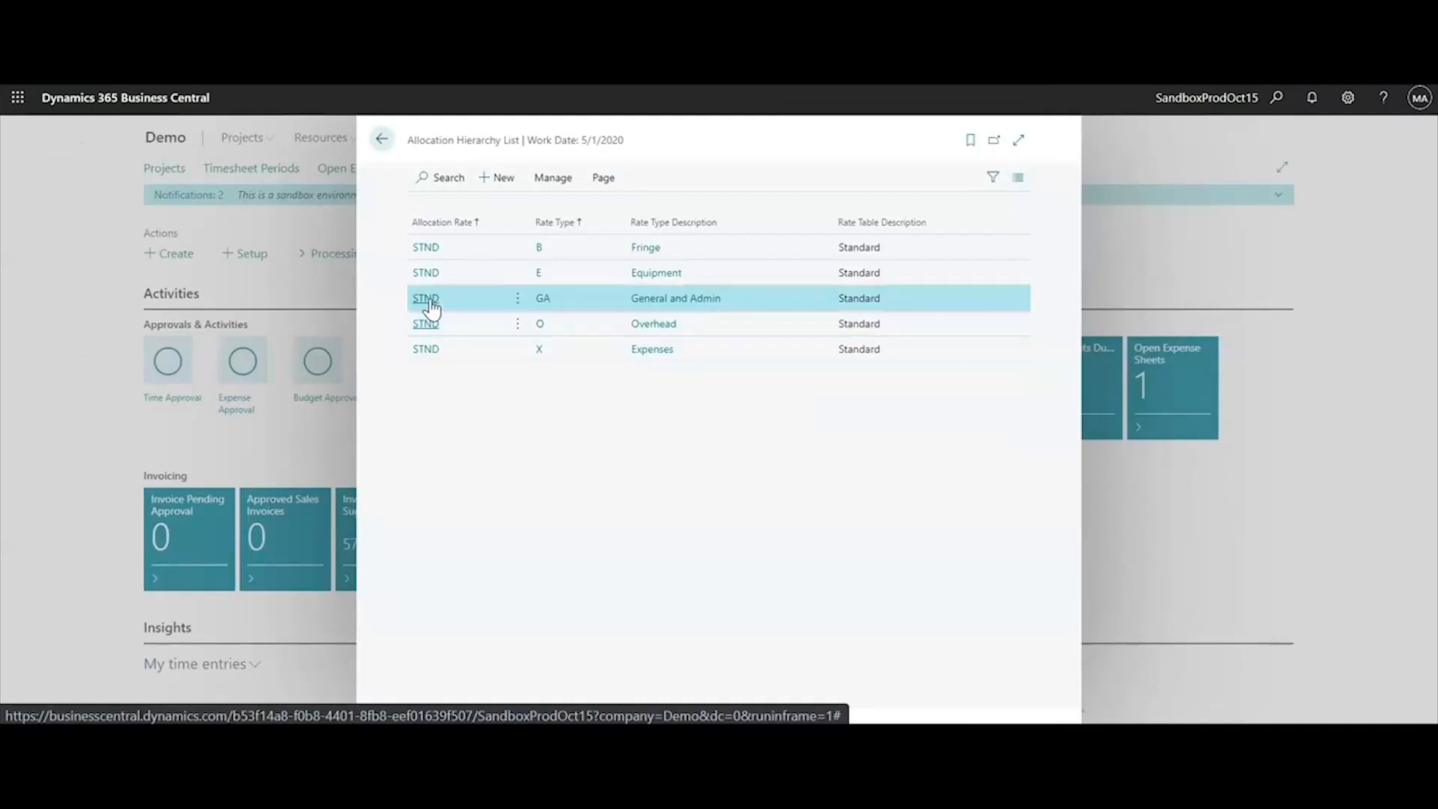
View the level 1 multi-level rates of the STND GA hierarchy and compare them with the step 60 direct rate in the allocation results
click(427, 307)
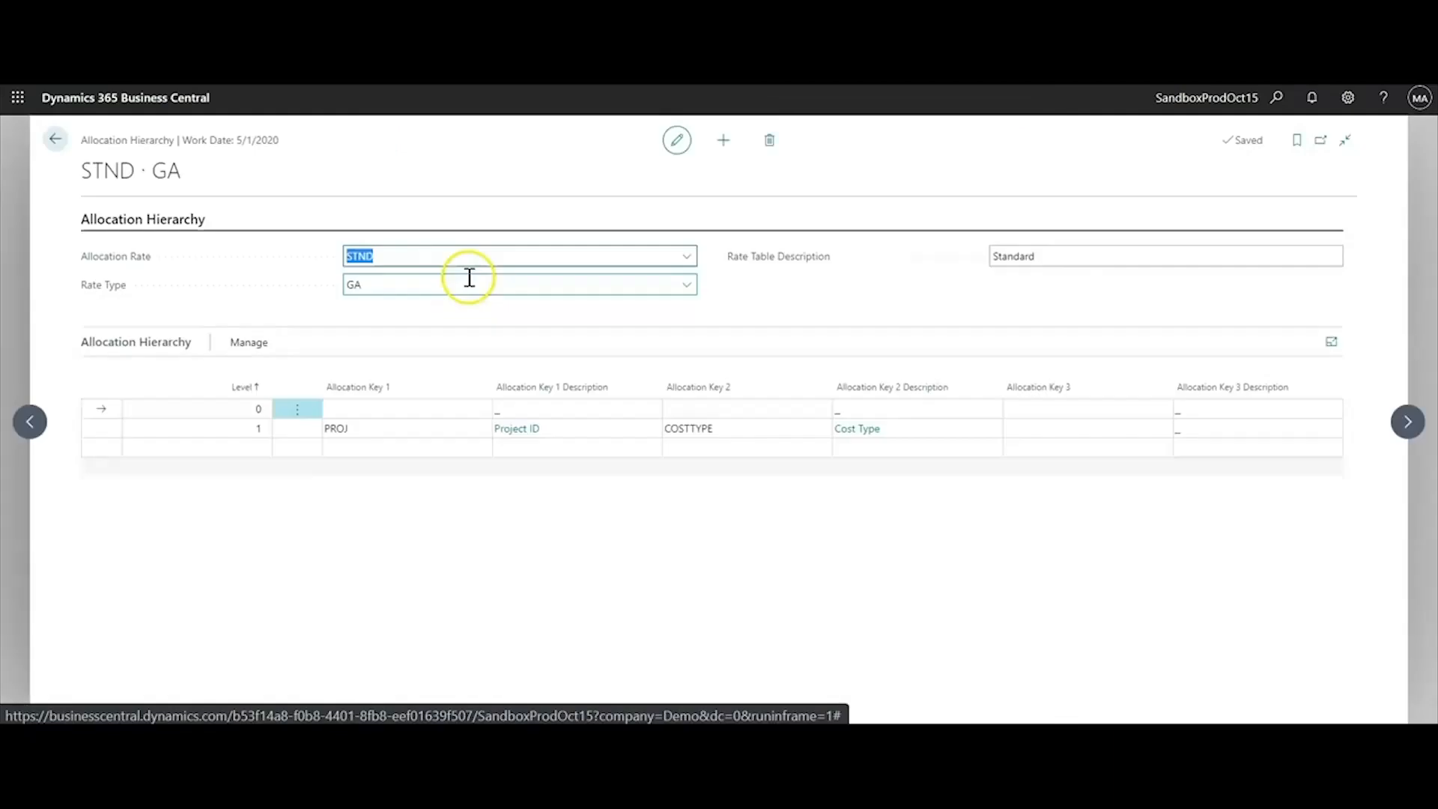
click(102, 426)
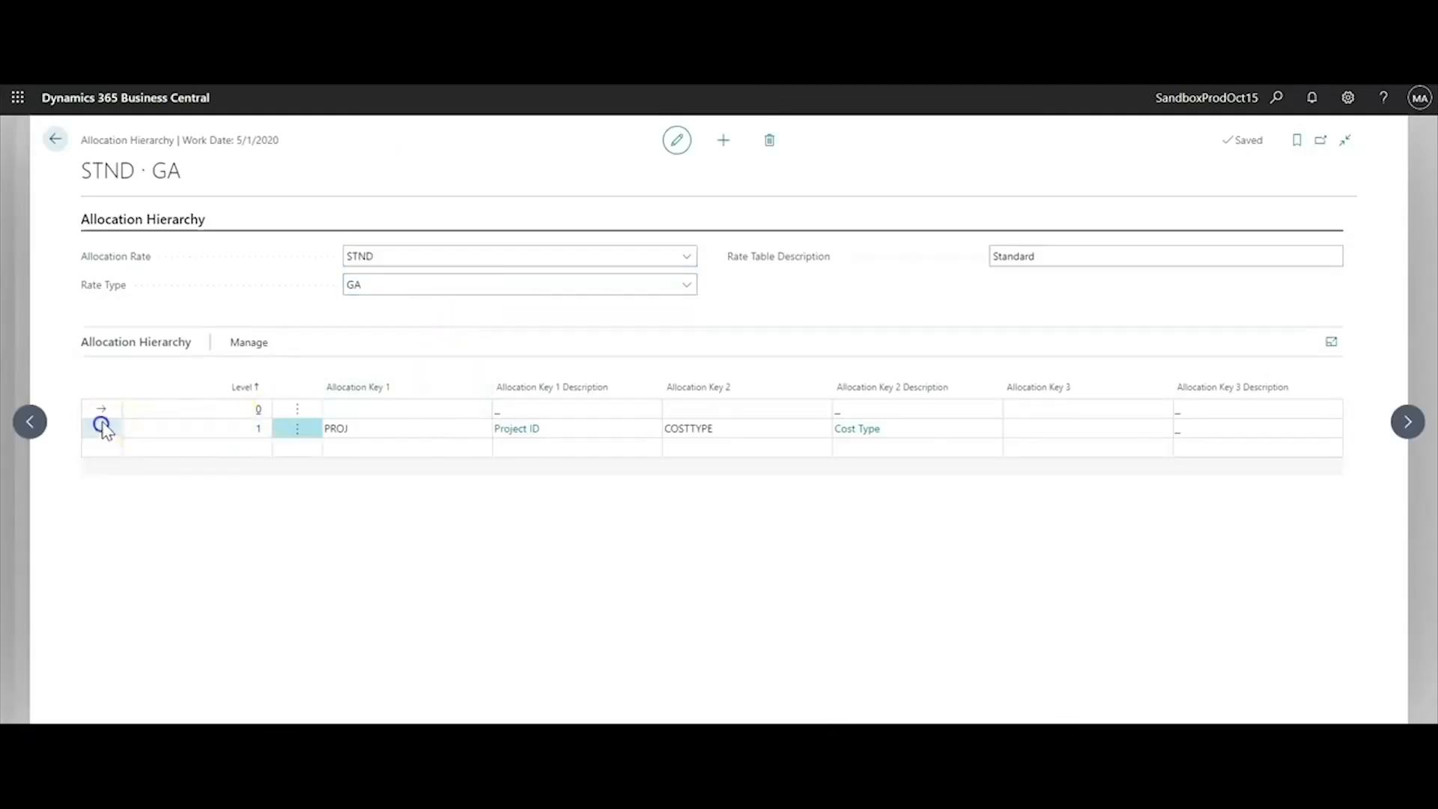
click(248, 349)
click(311, 372)
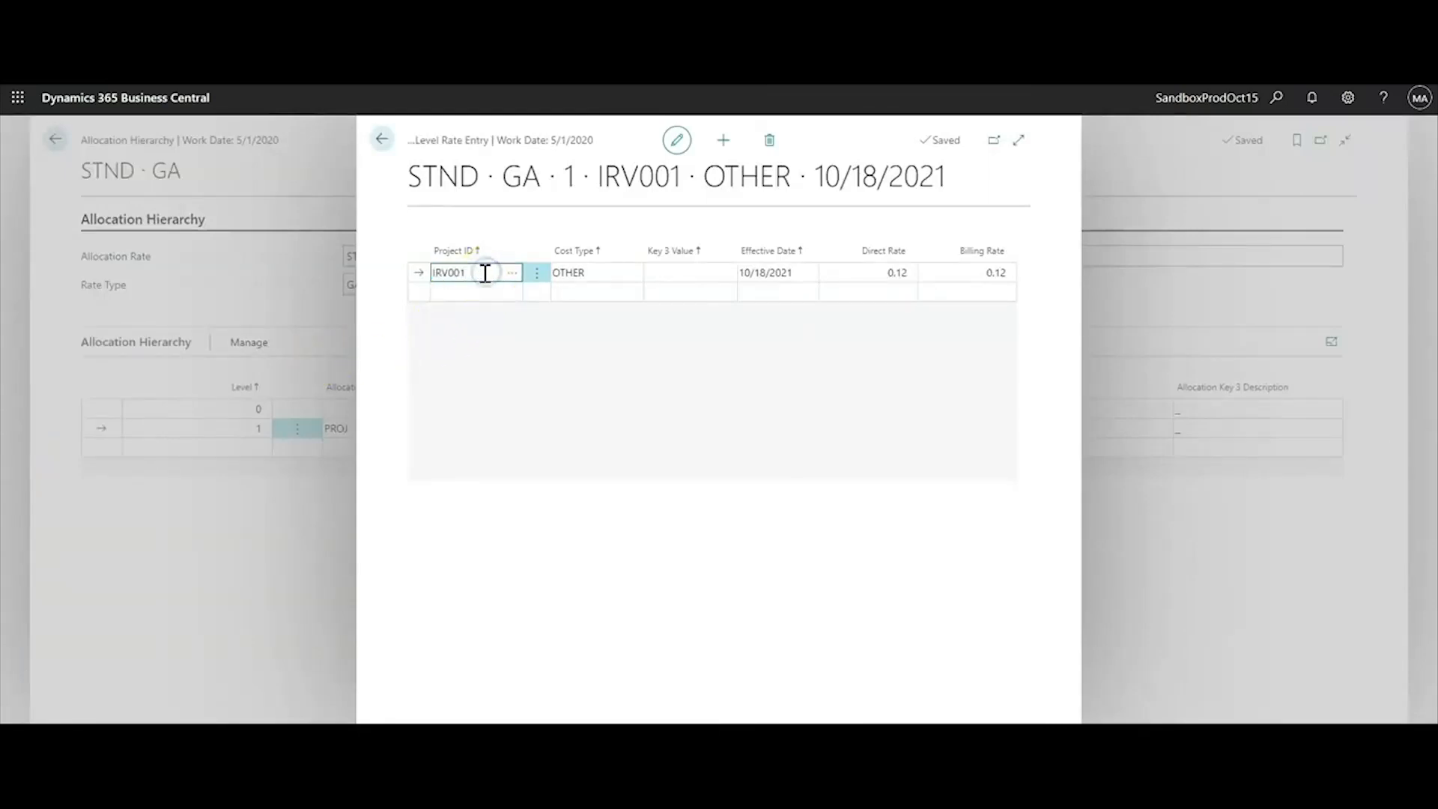
click(620, 272)
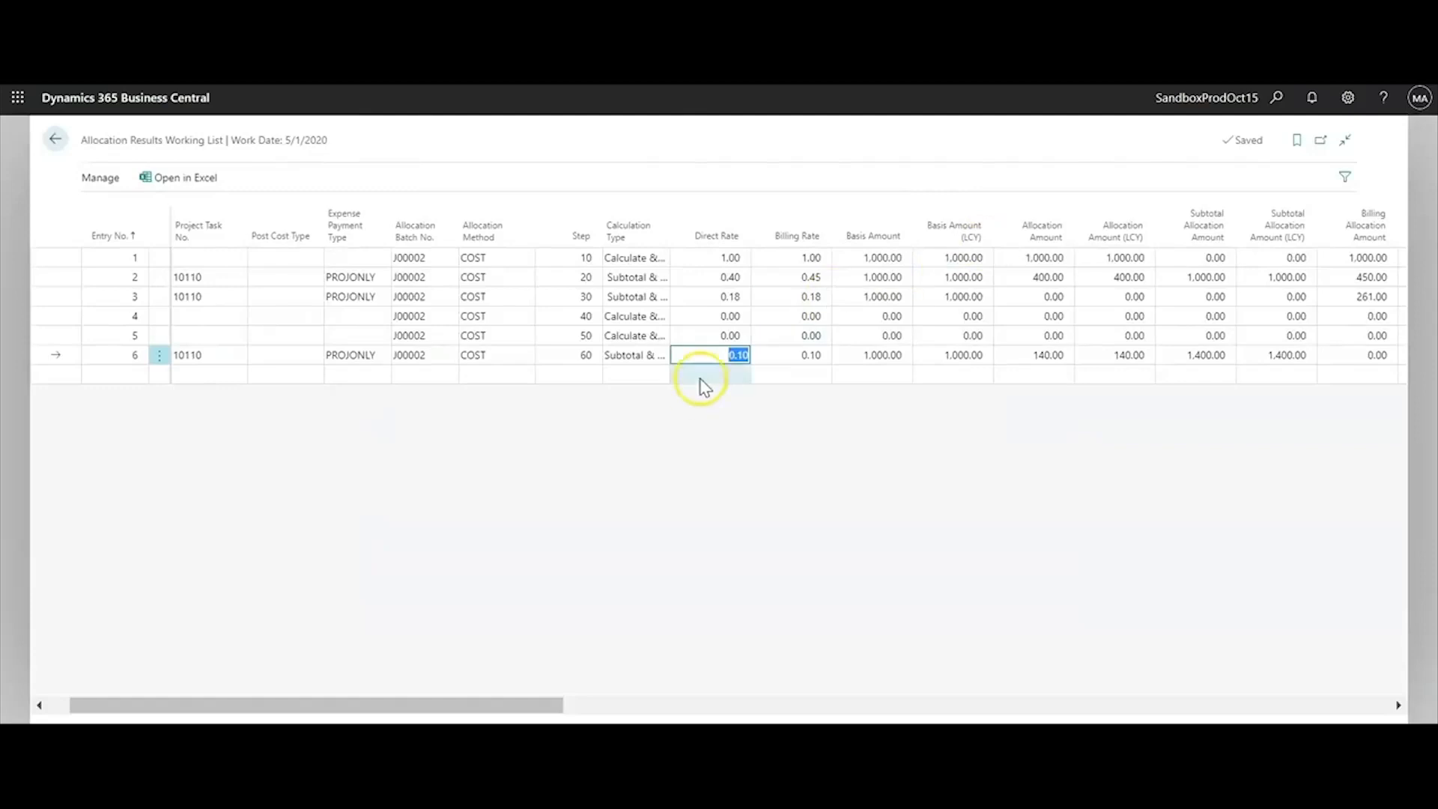
click(715, 357)
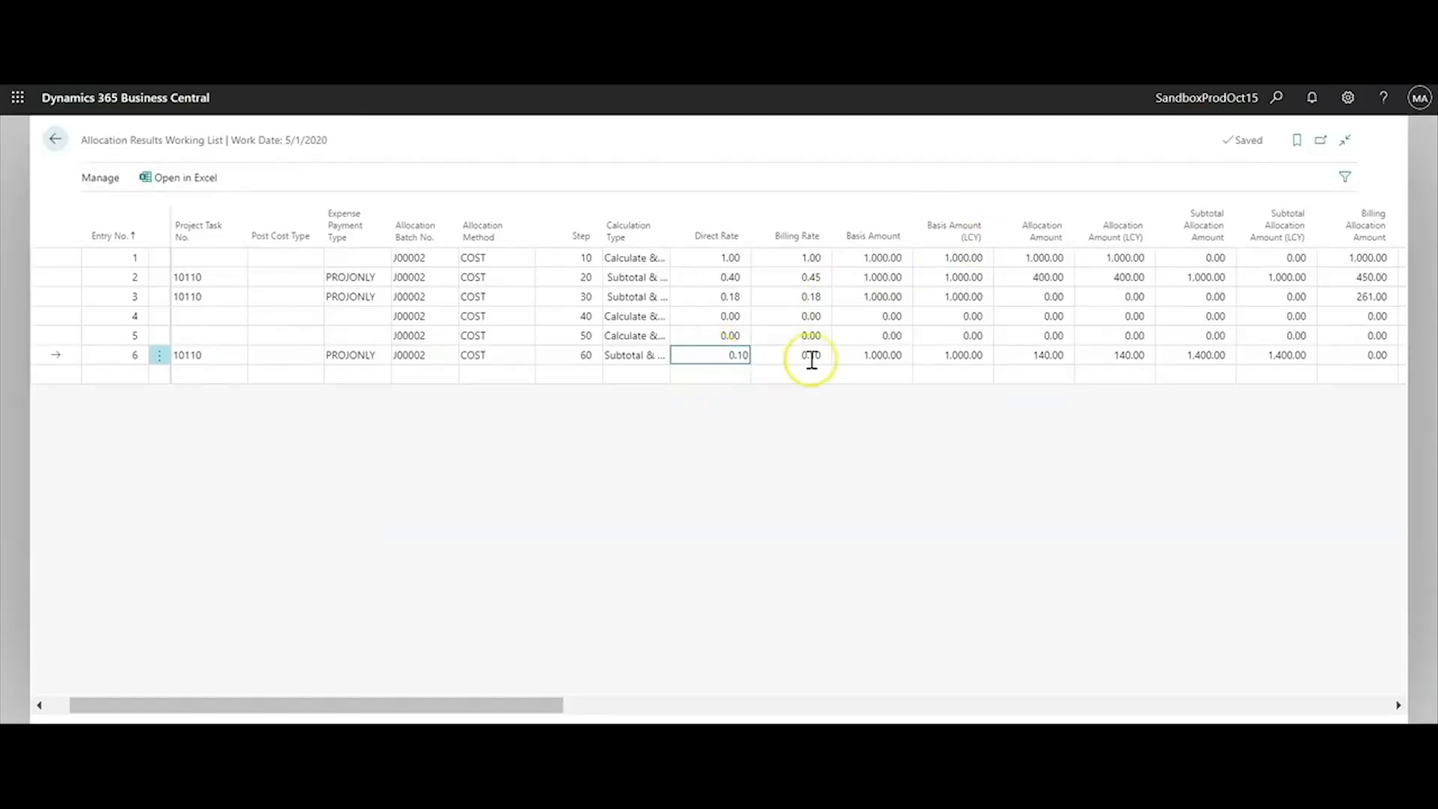
click(726, 352)
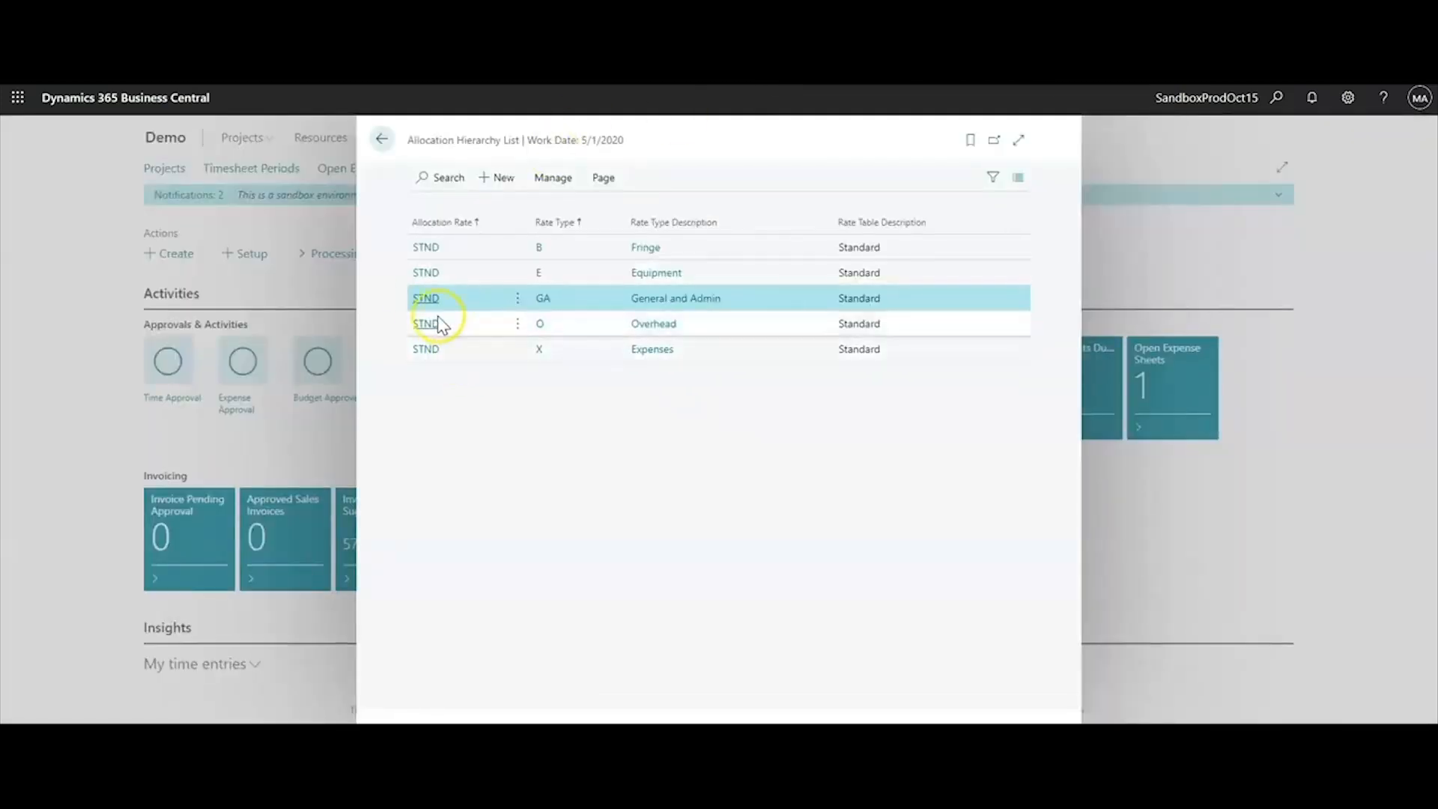
Reopen the STND GA hierarchy and check the project and cost type in its level 1 multi-level rates
click(423, 298)
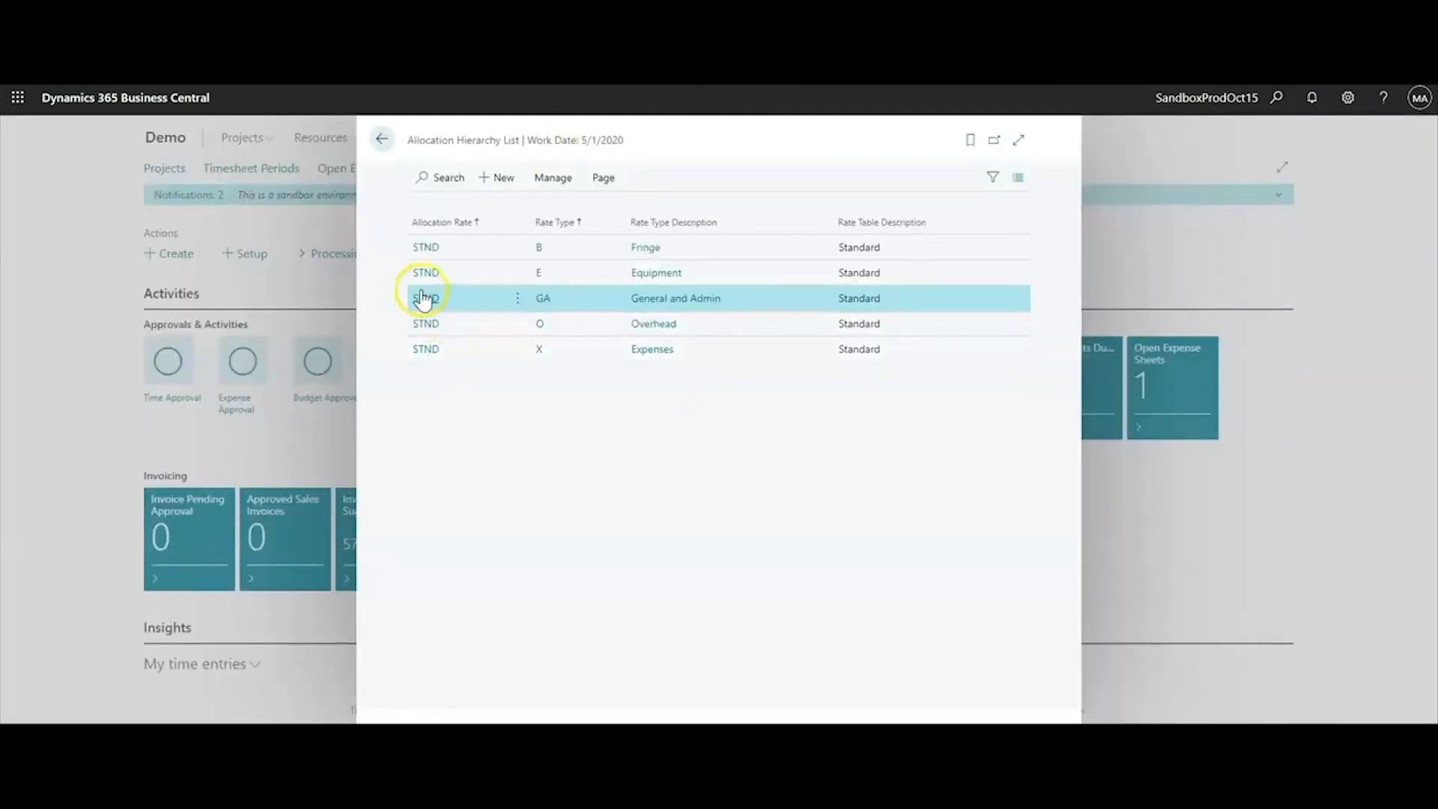
click(120, 438)
click(247, 344)
click(325, 371)
click(498, 309)
click(479, 277)
click(602, 275)
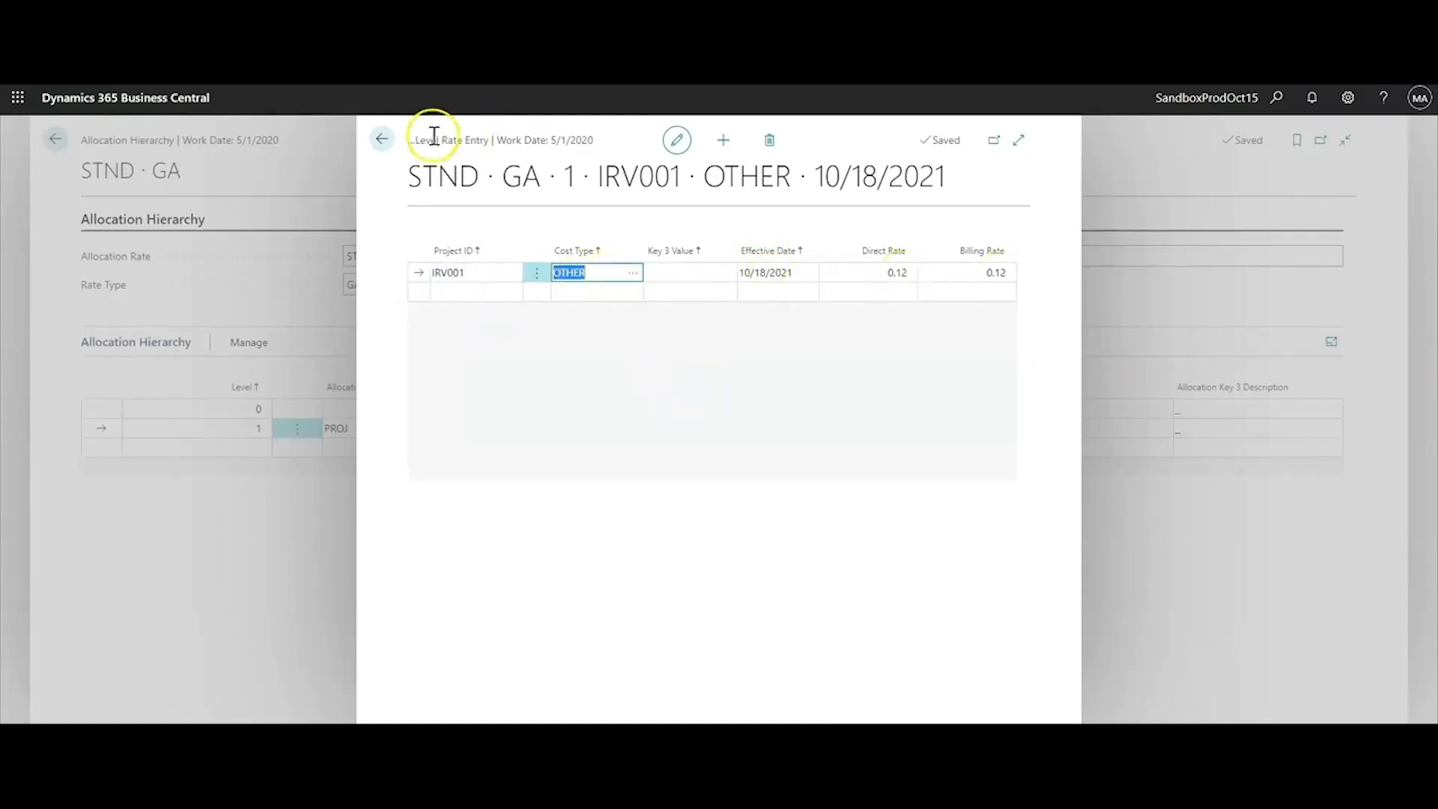
Close the level 1 rates and view the multi-level rates for level 0 of the STND GA hierarchy
click(381, 140)
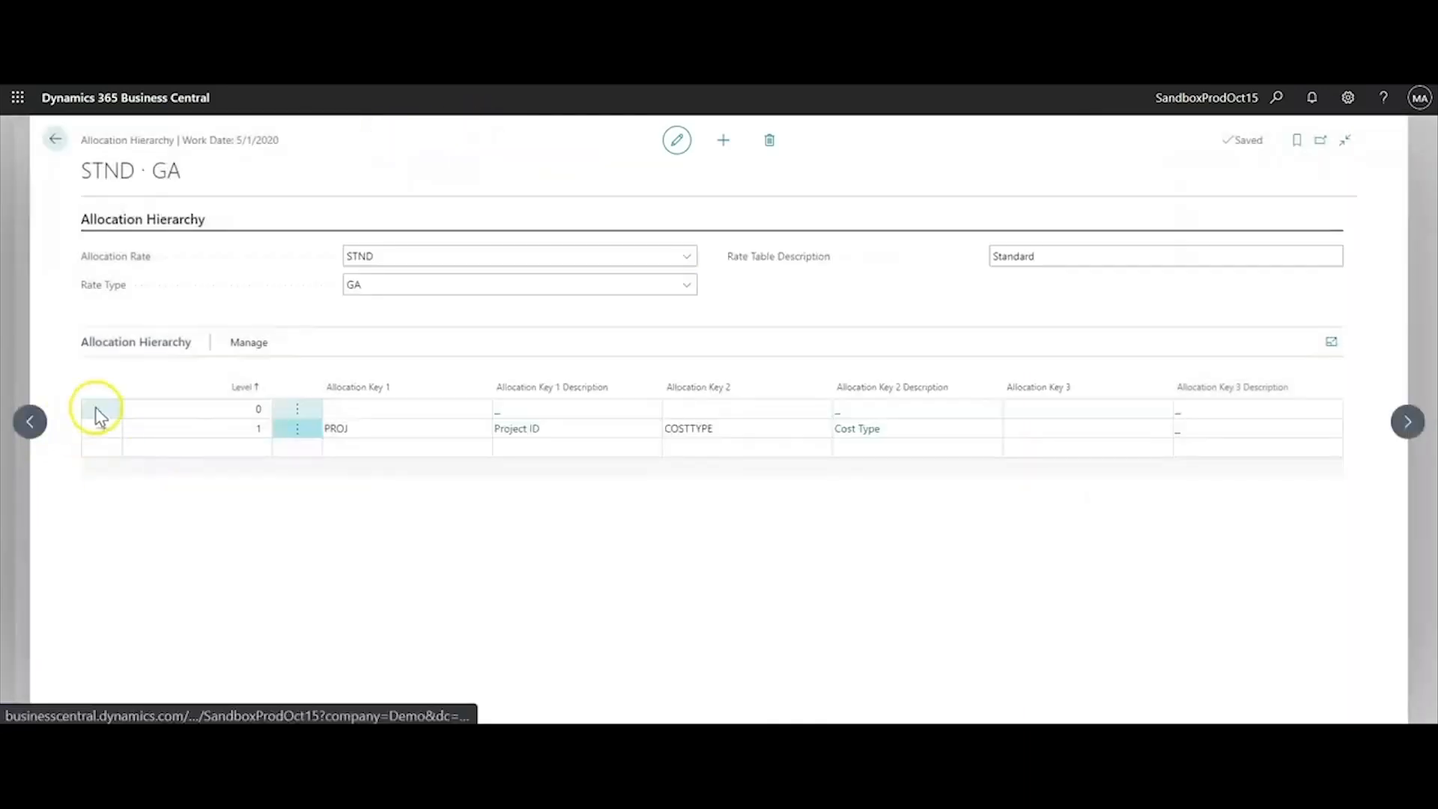
click(95, 410)
click(250, 346)
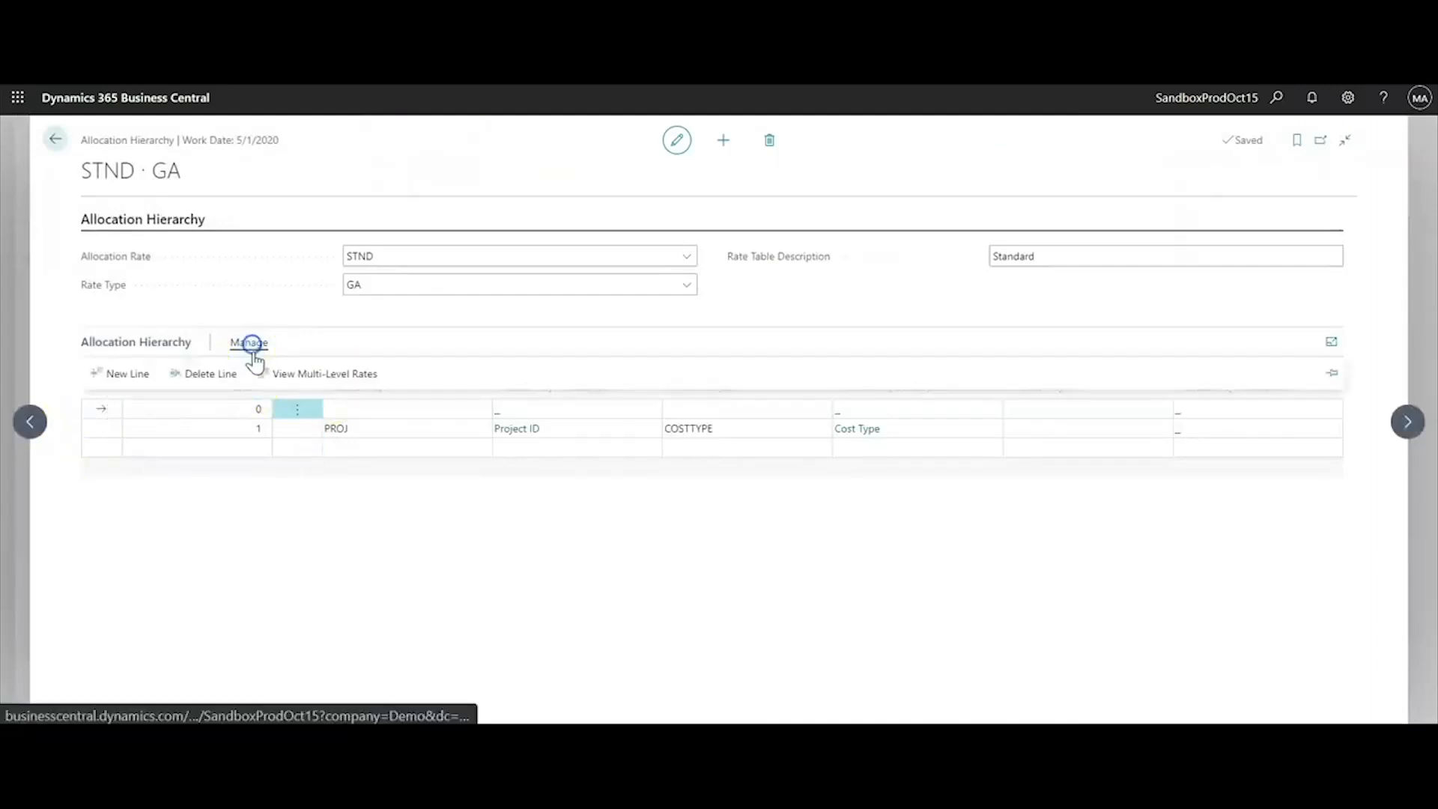
click(322, 376)
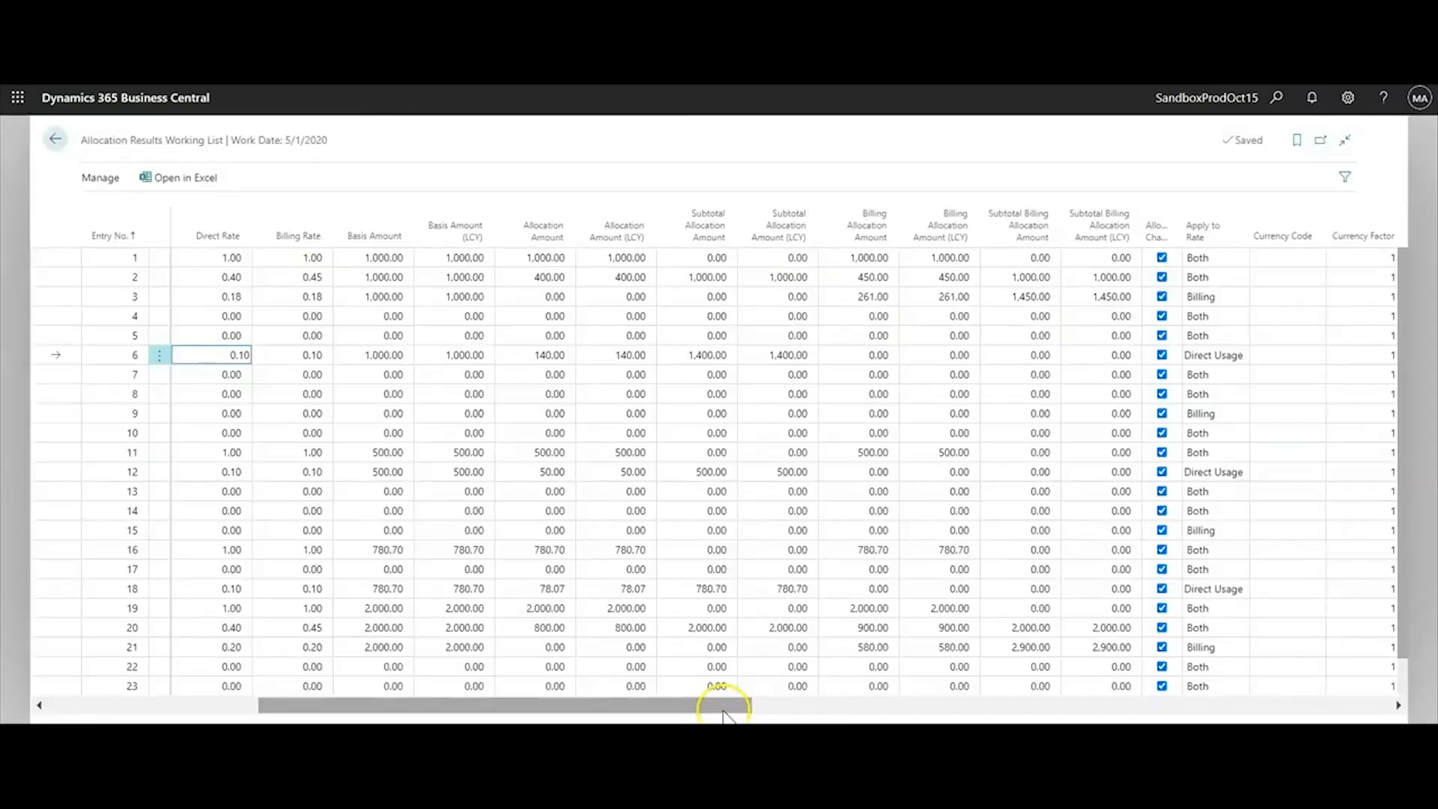
Review the source columns of the allocation results and change the Cost Type to OTHER in the Notepad transaction notes
drag(723, 712, 1267, 712)
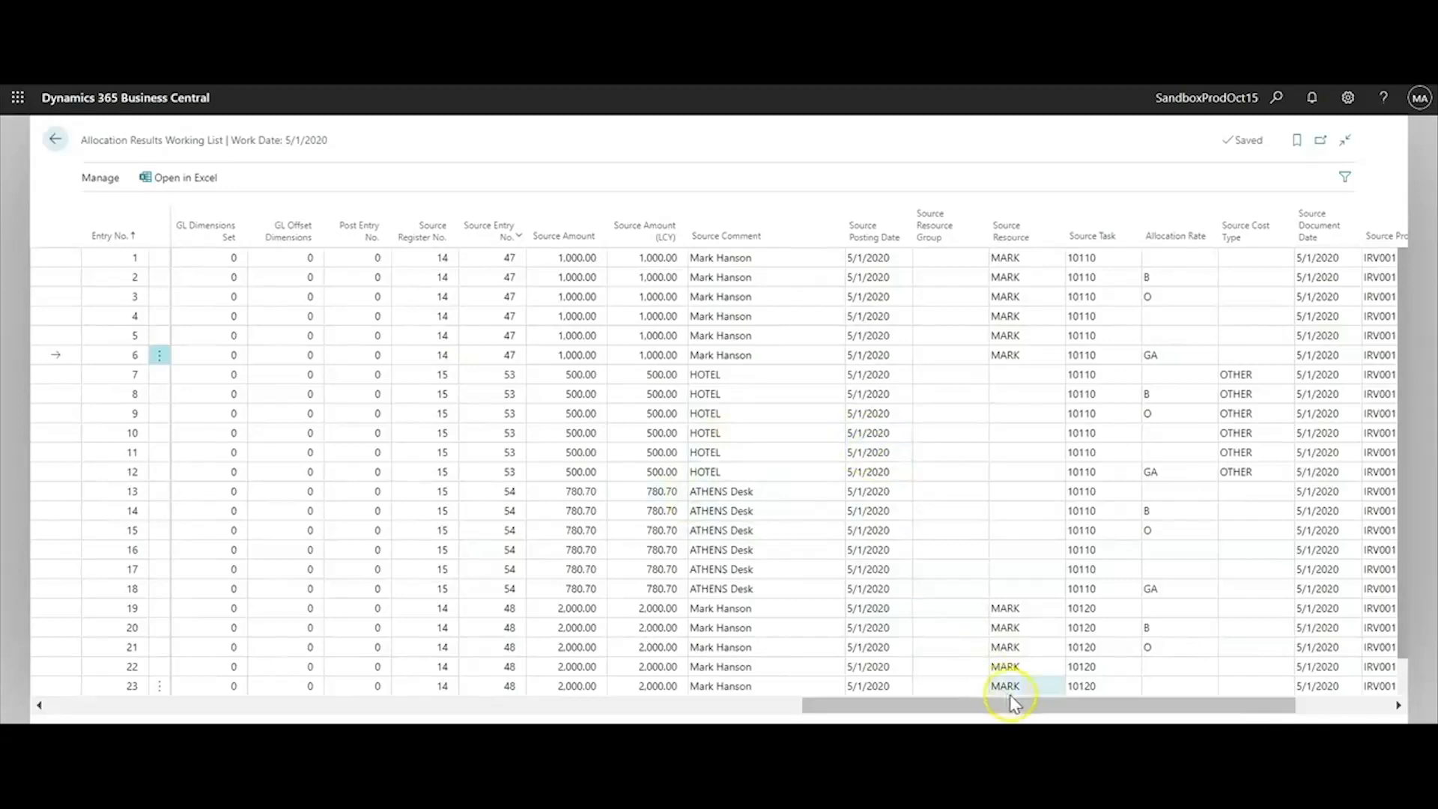
drag(1032, 710, 1125, 710)
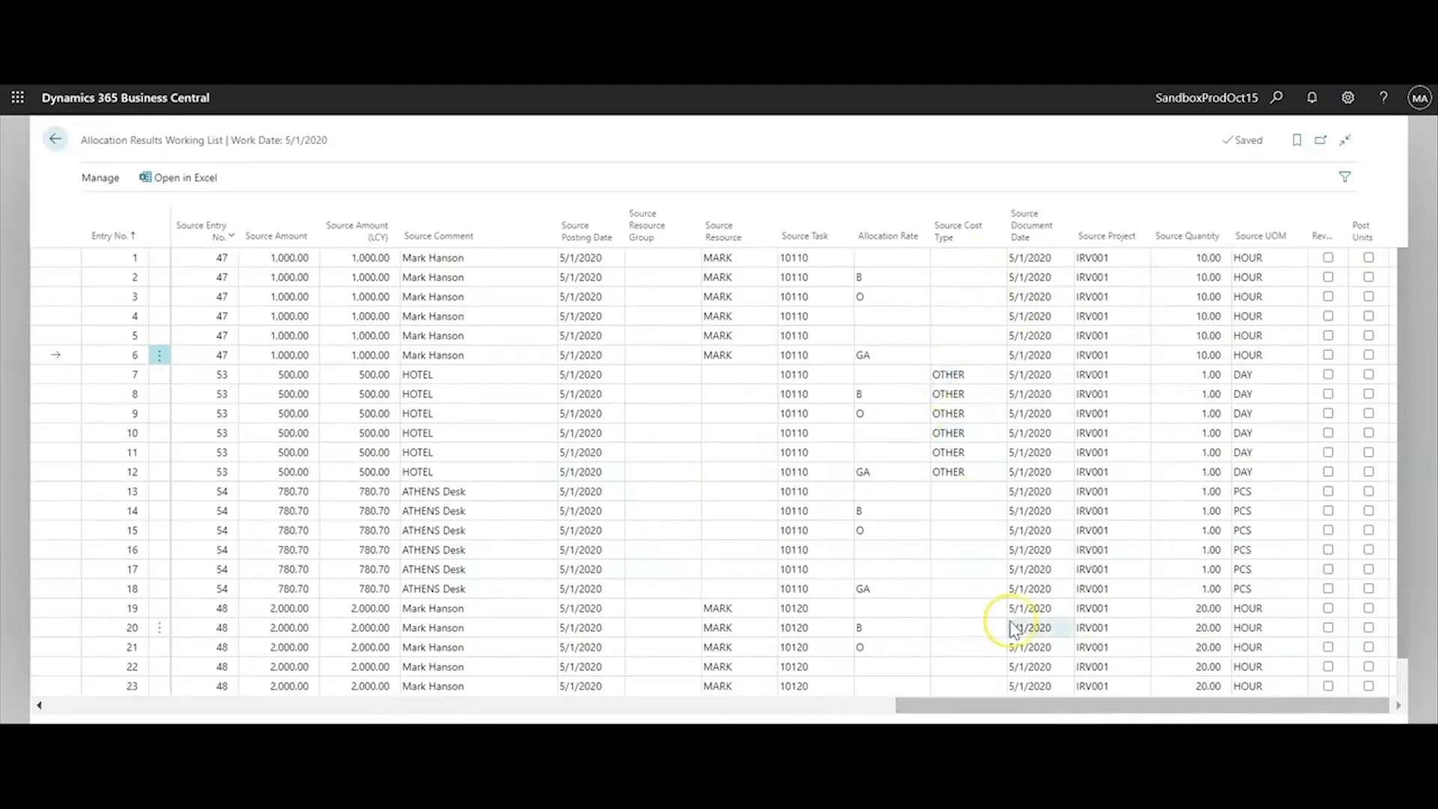
key(alt+Tab)
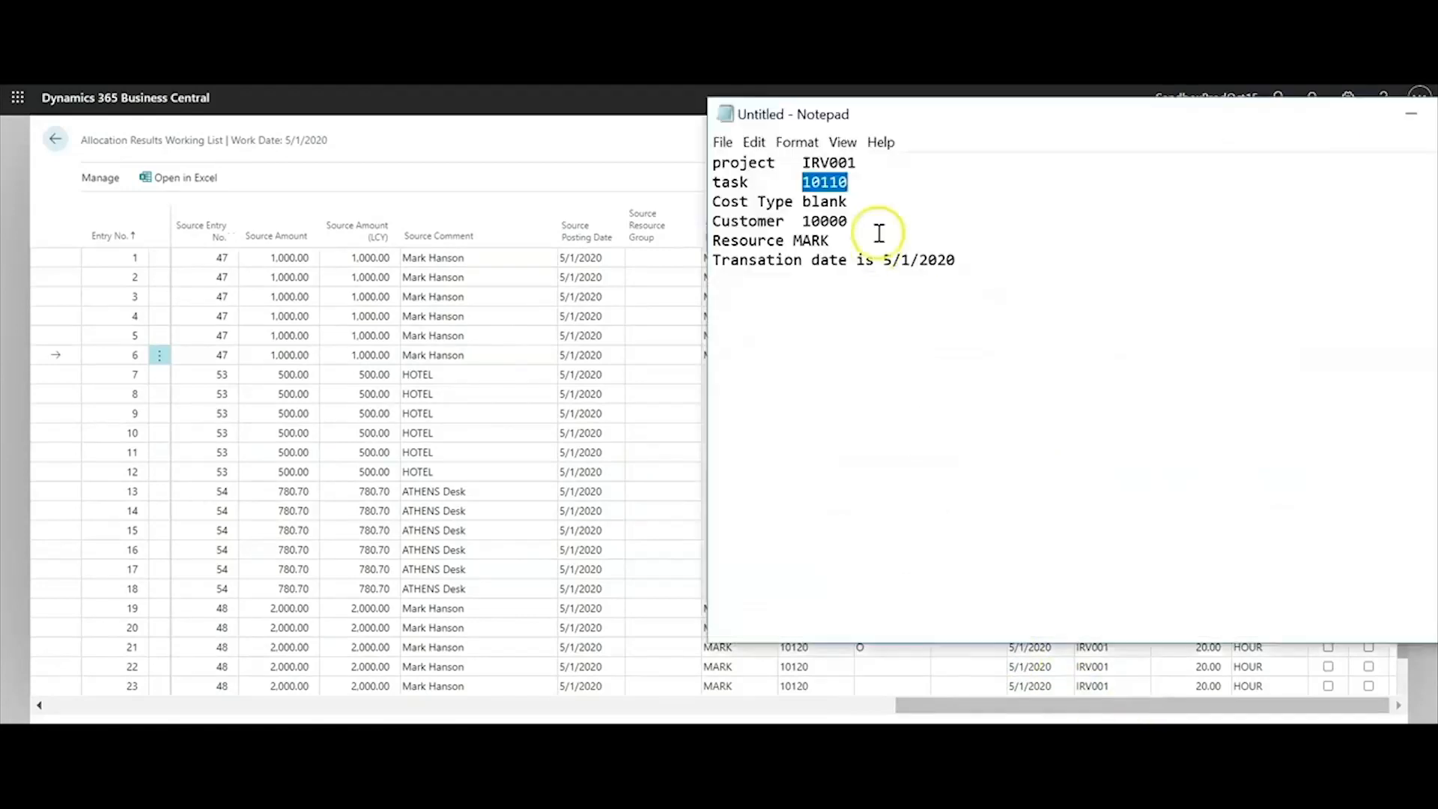
click(859, 202)
drag(860, 204, 813, 204)
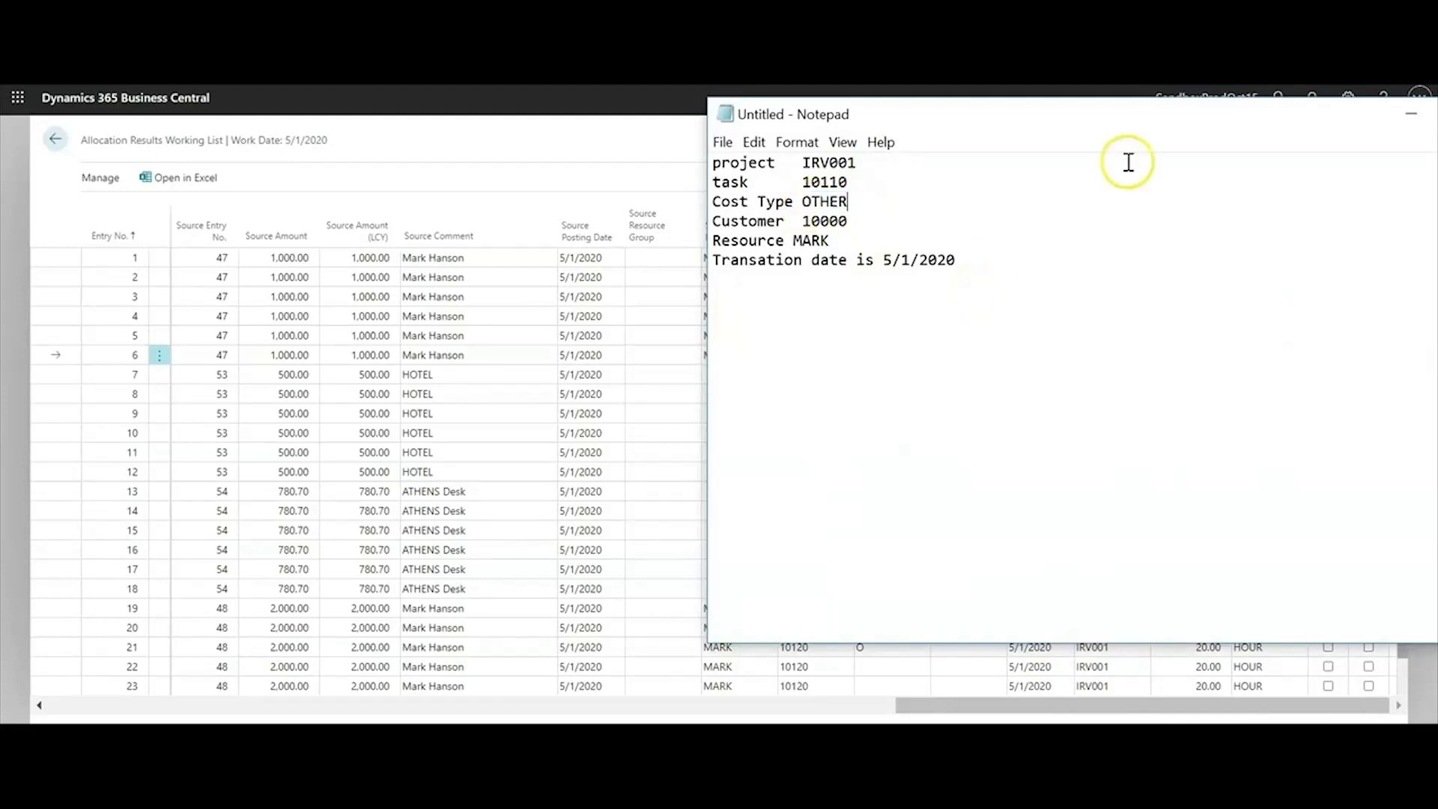
click(1410, 114)
Filter the allocation results to Source Entry No. 53 (HOTEL) and check the step 60 direct rate
click(1072, 430)
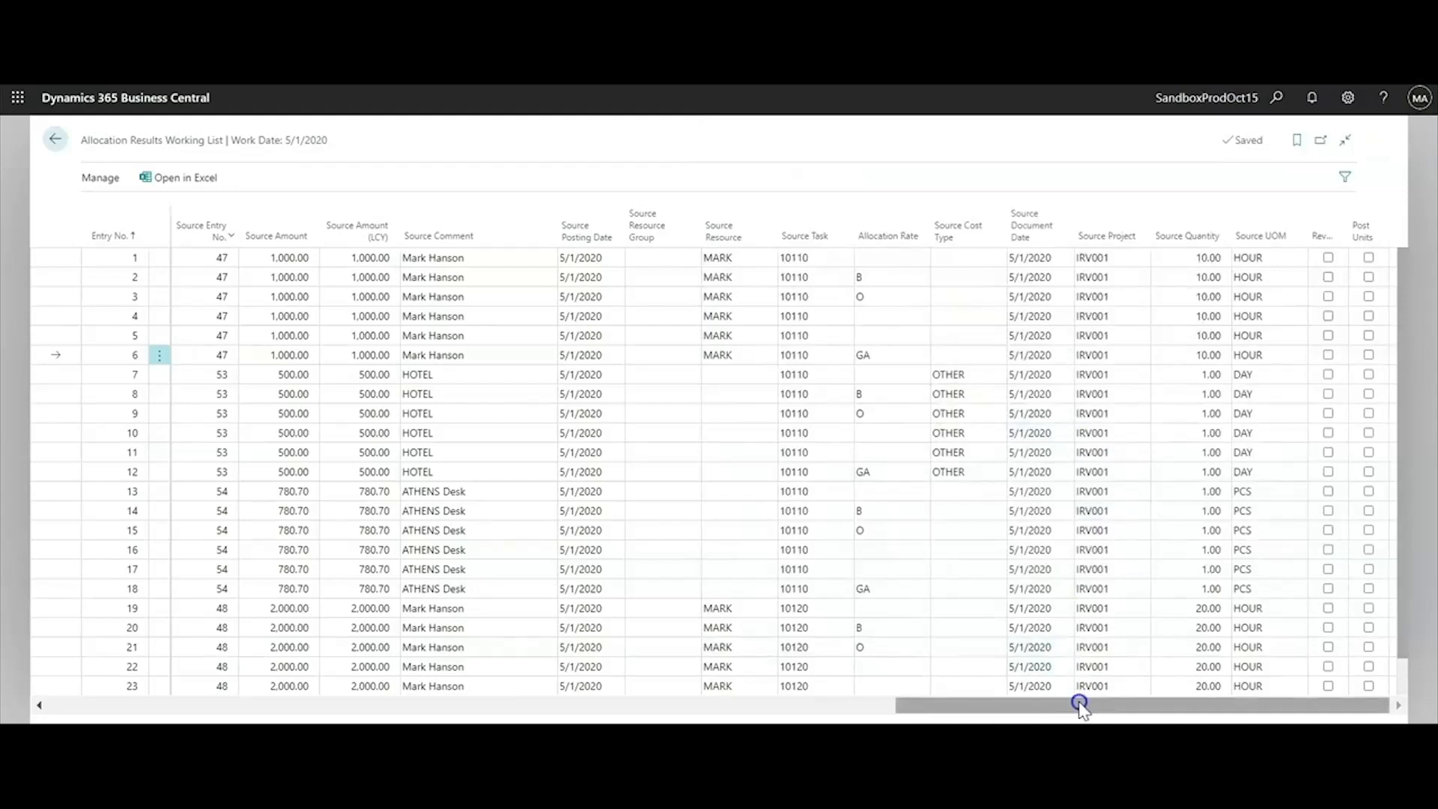
drag(1076, 704, 995, 700)
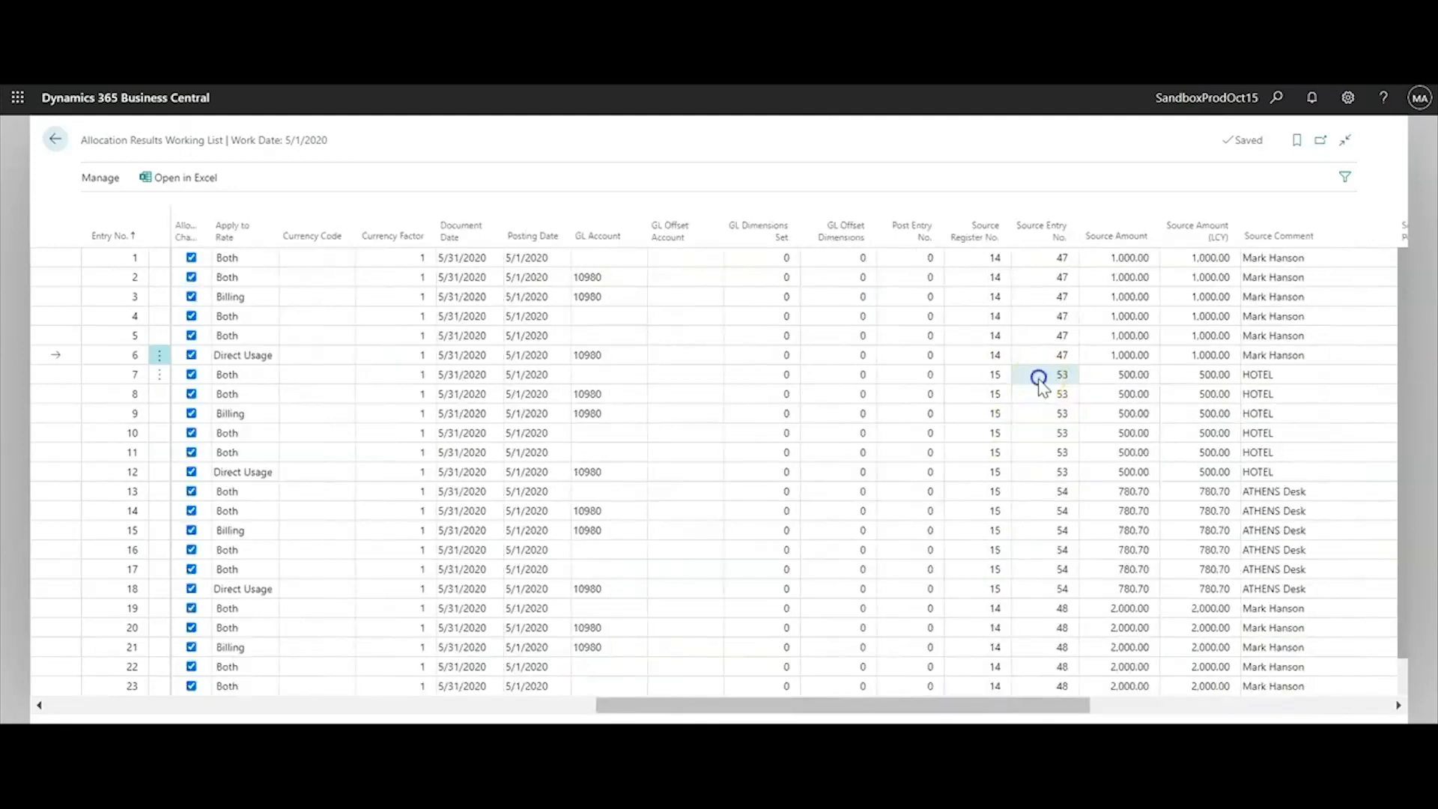
click(1040, 375)
click(1070, 238)
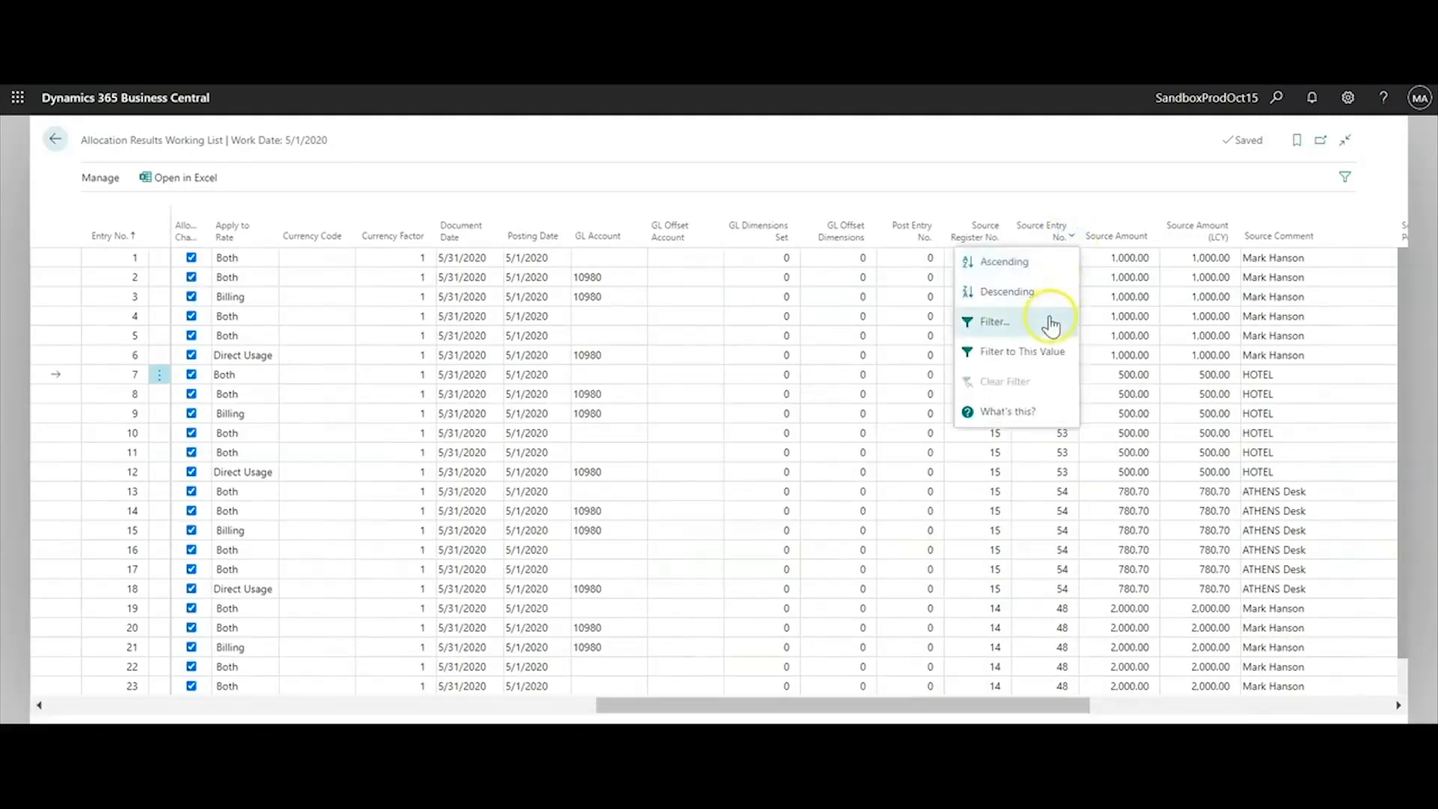
click(1044, 354)
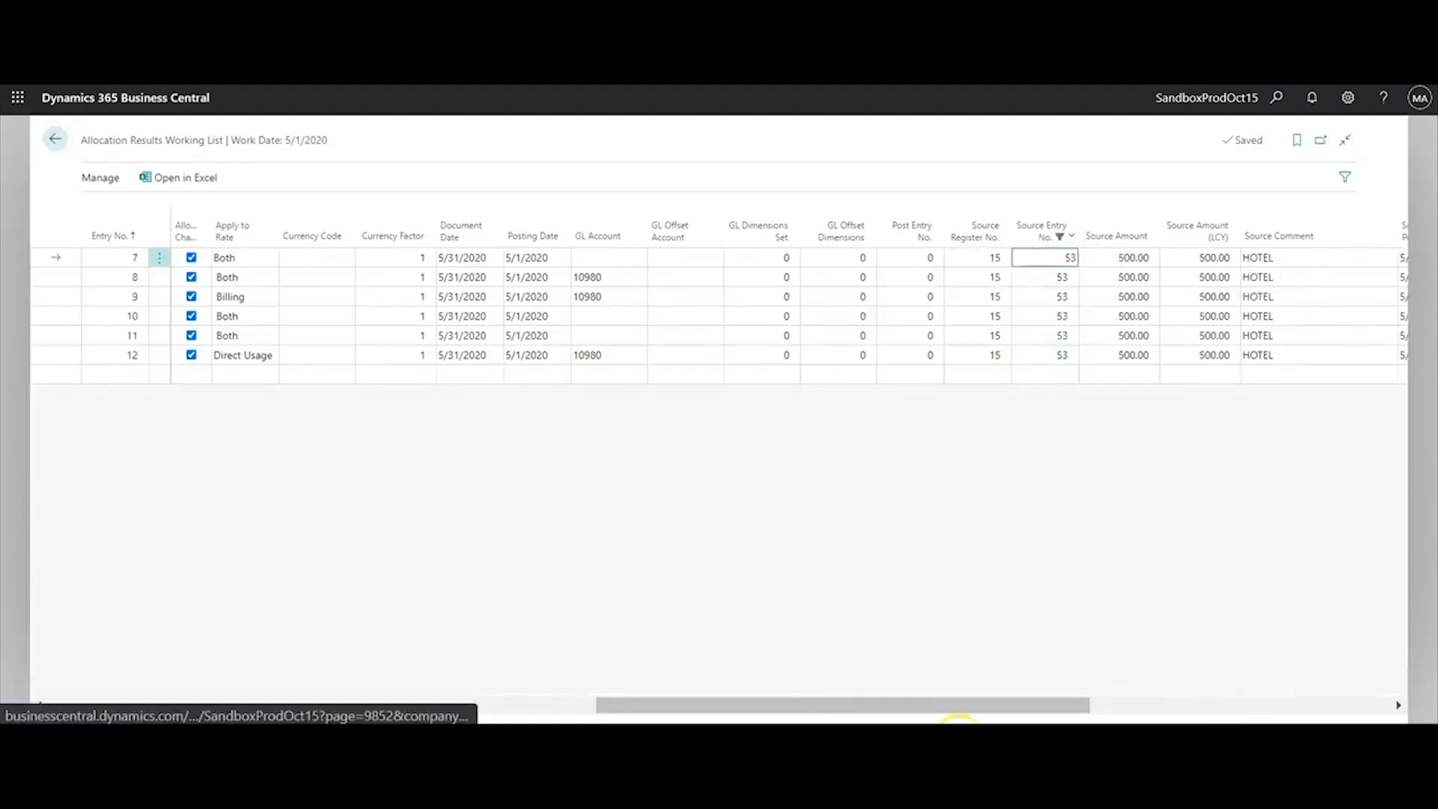
drag(985, 706, 472, 665)
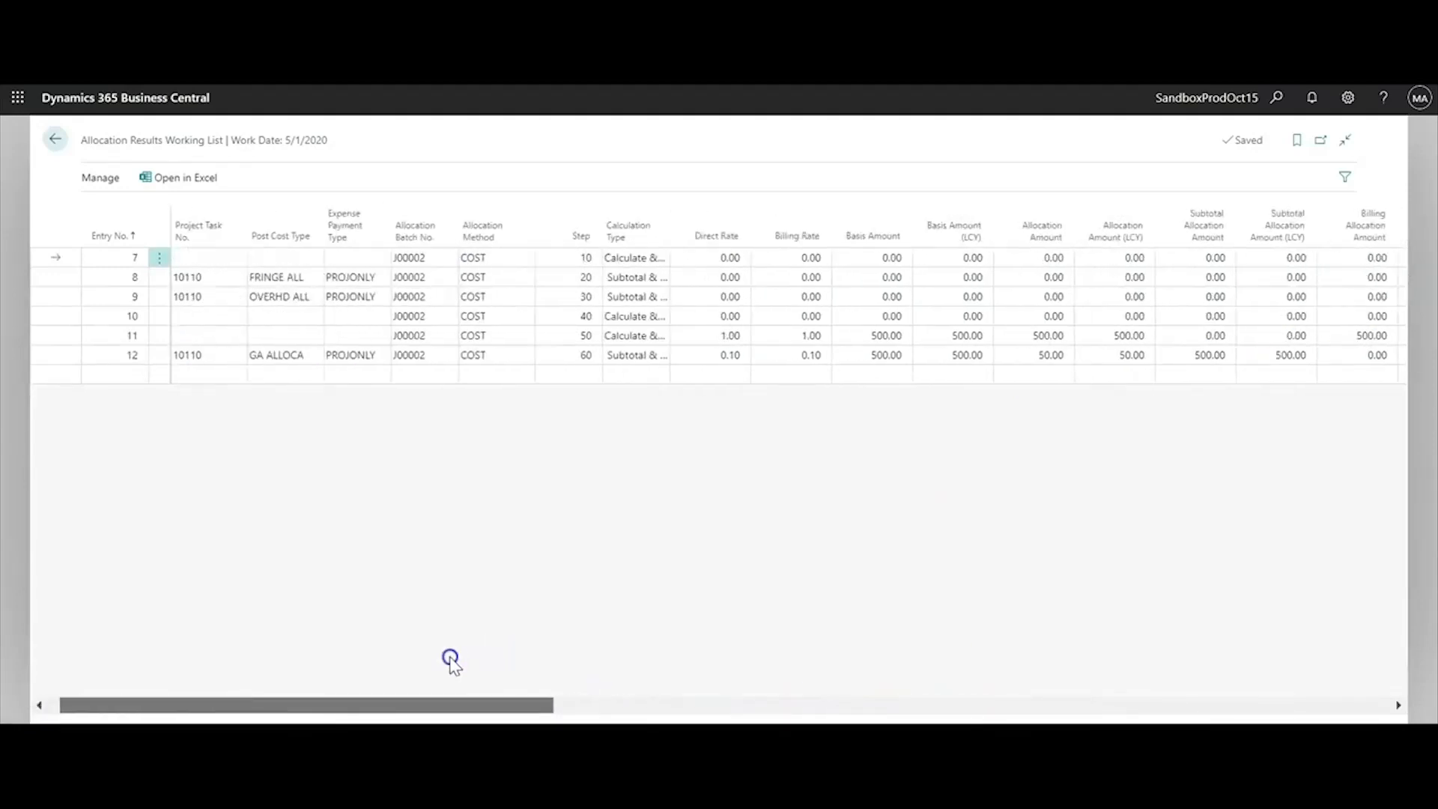
click(712, 355)
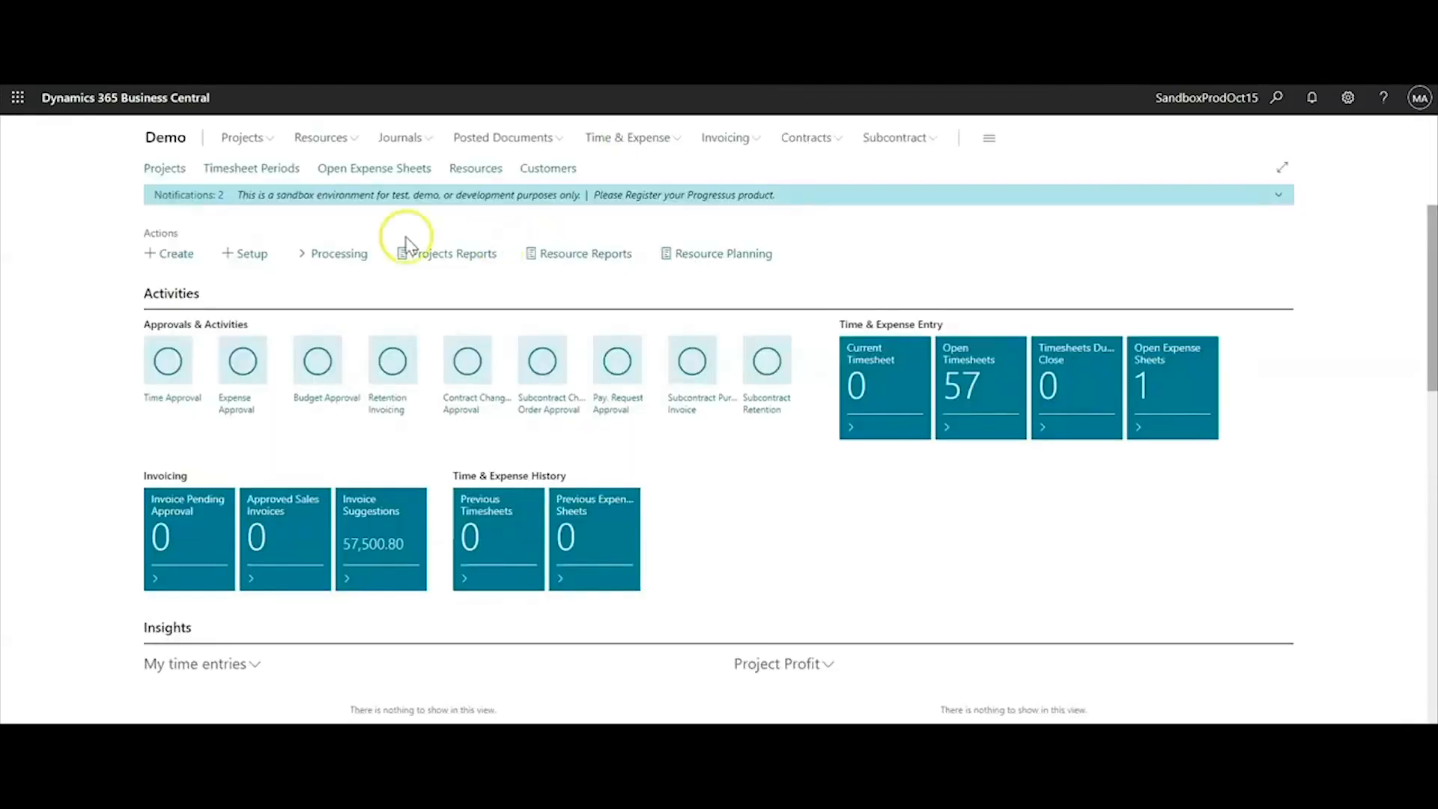
Open the STND allocation hierarchy for rate type GA (General and Admin) from the allocation setup
click(252, 253)
mouse_move(303, 446)
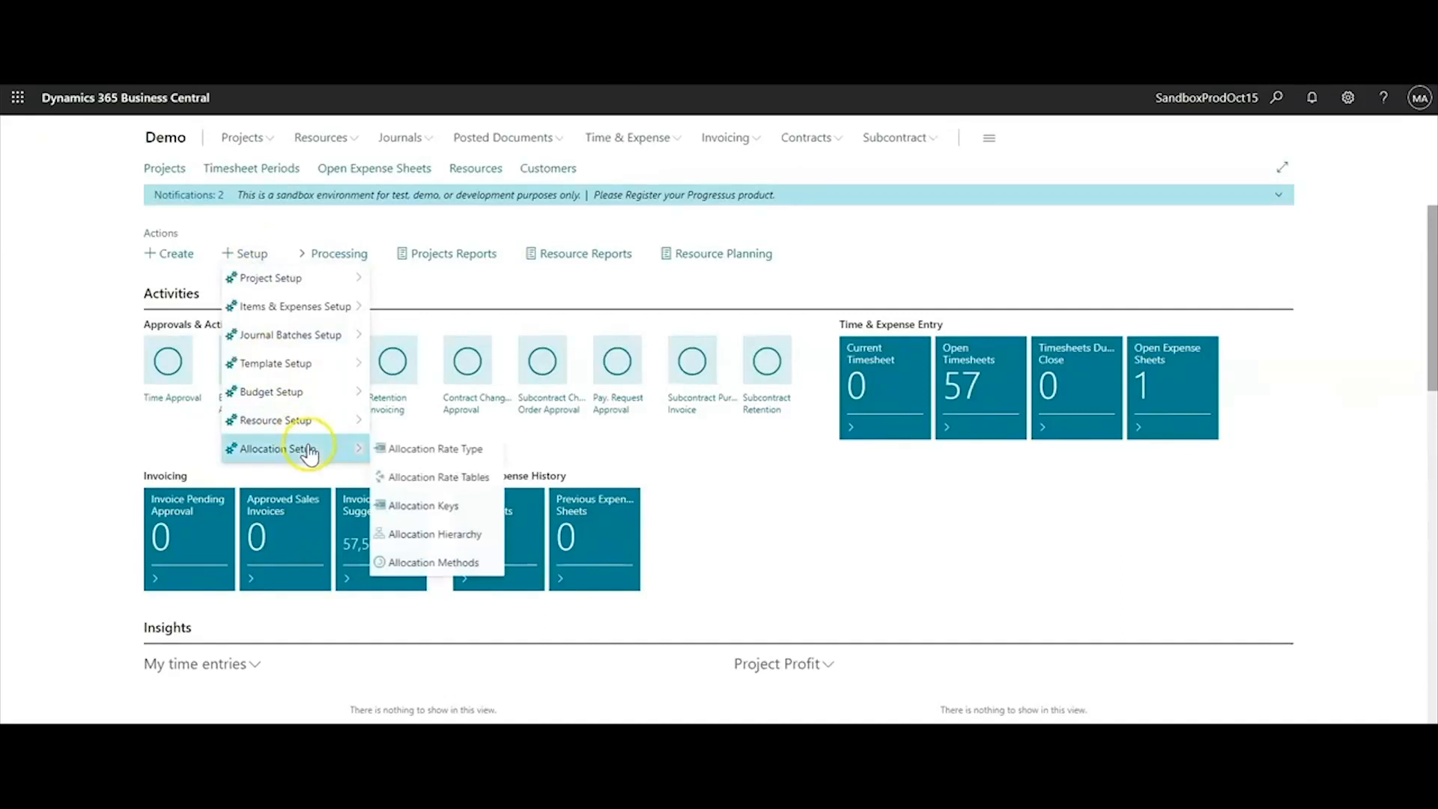
click(450, 530)
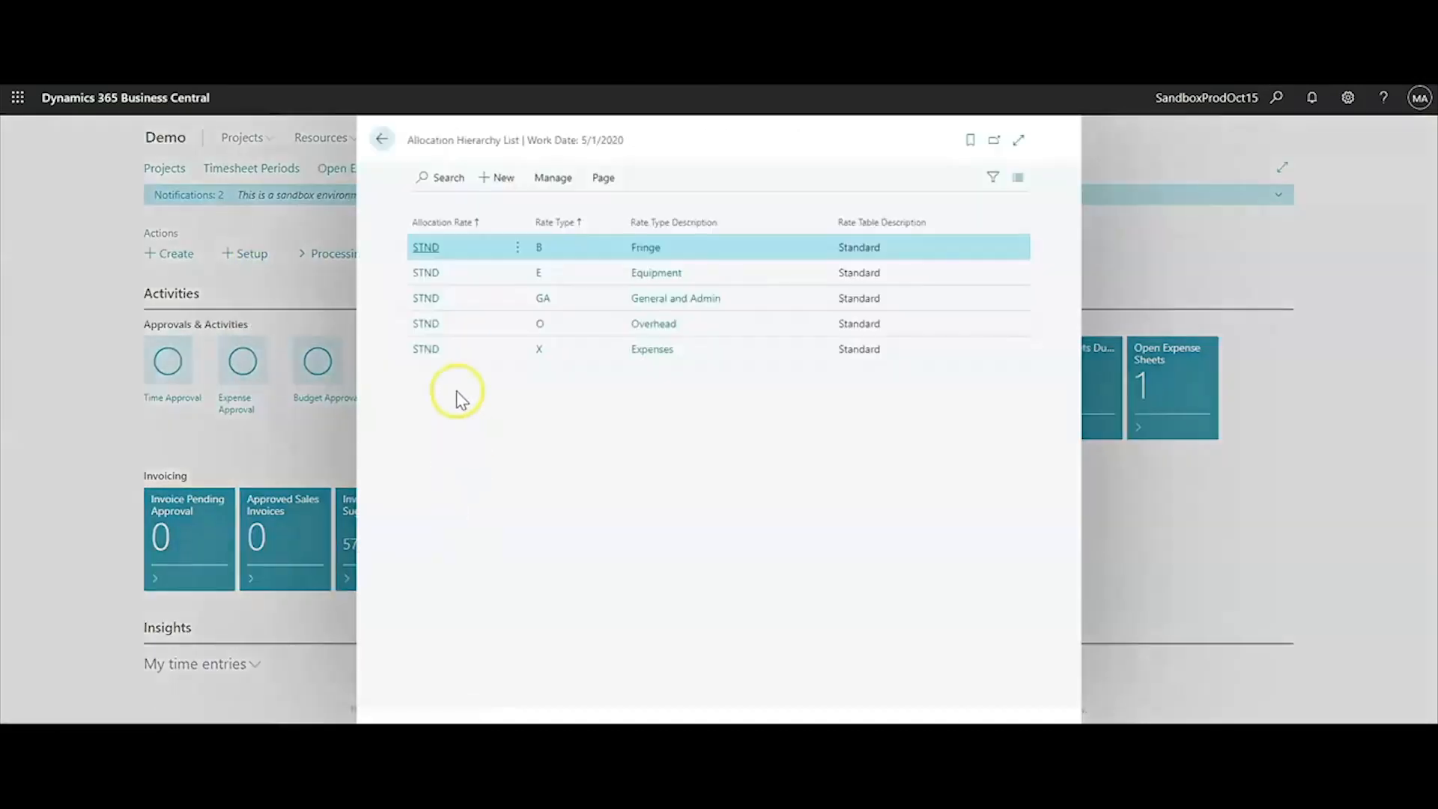
click(434, 296)
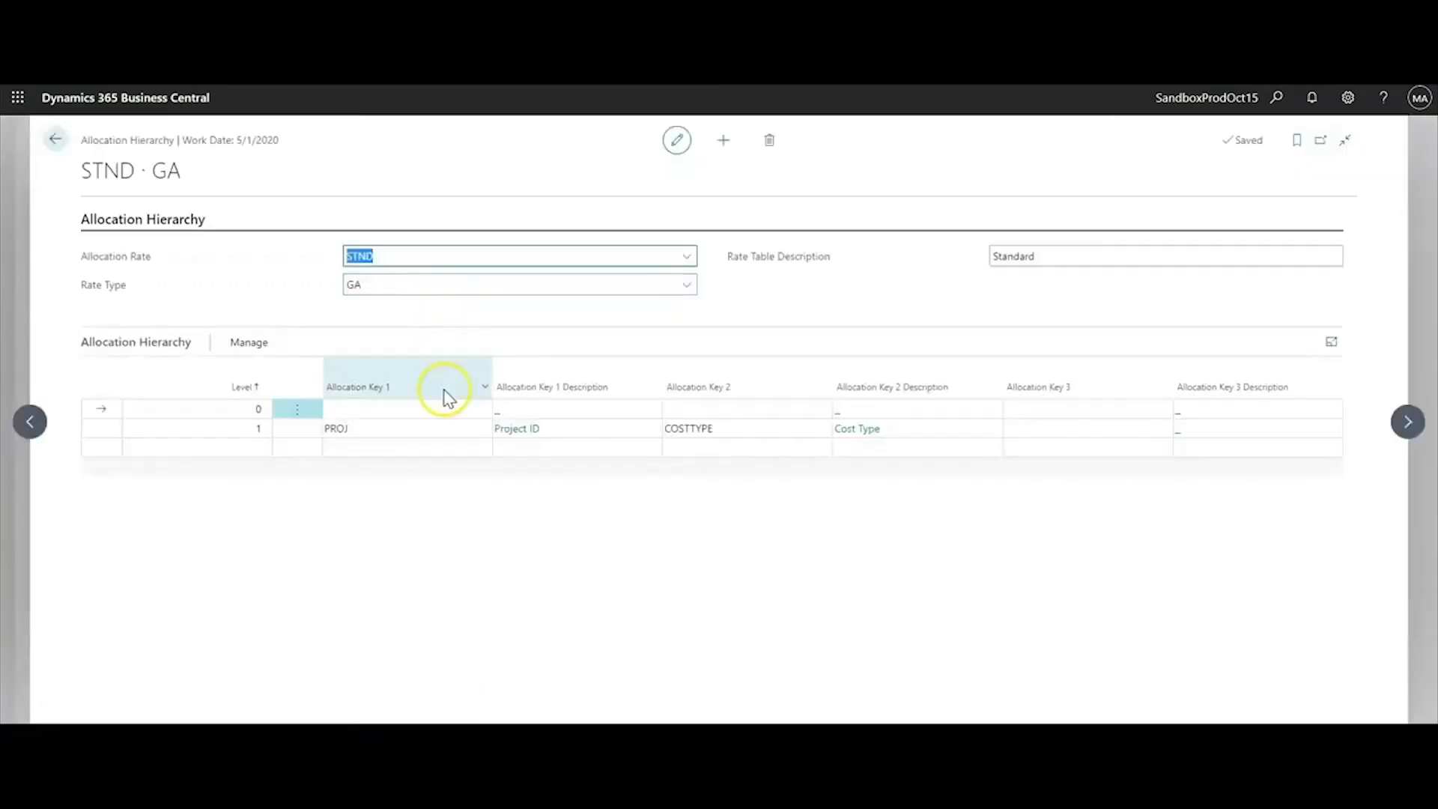
View the multi-level rates for level 1 (PROJ and COSTTYPE) and check the cost type and project ID
click(166, 425)
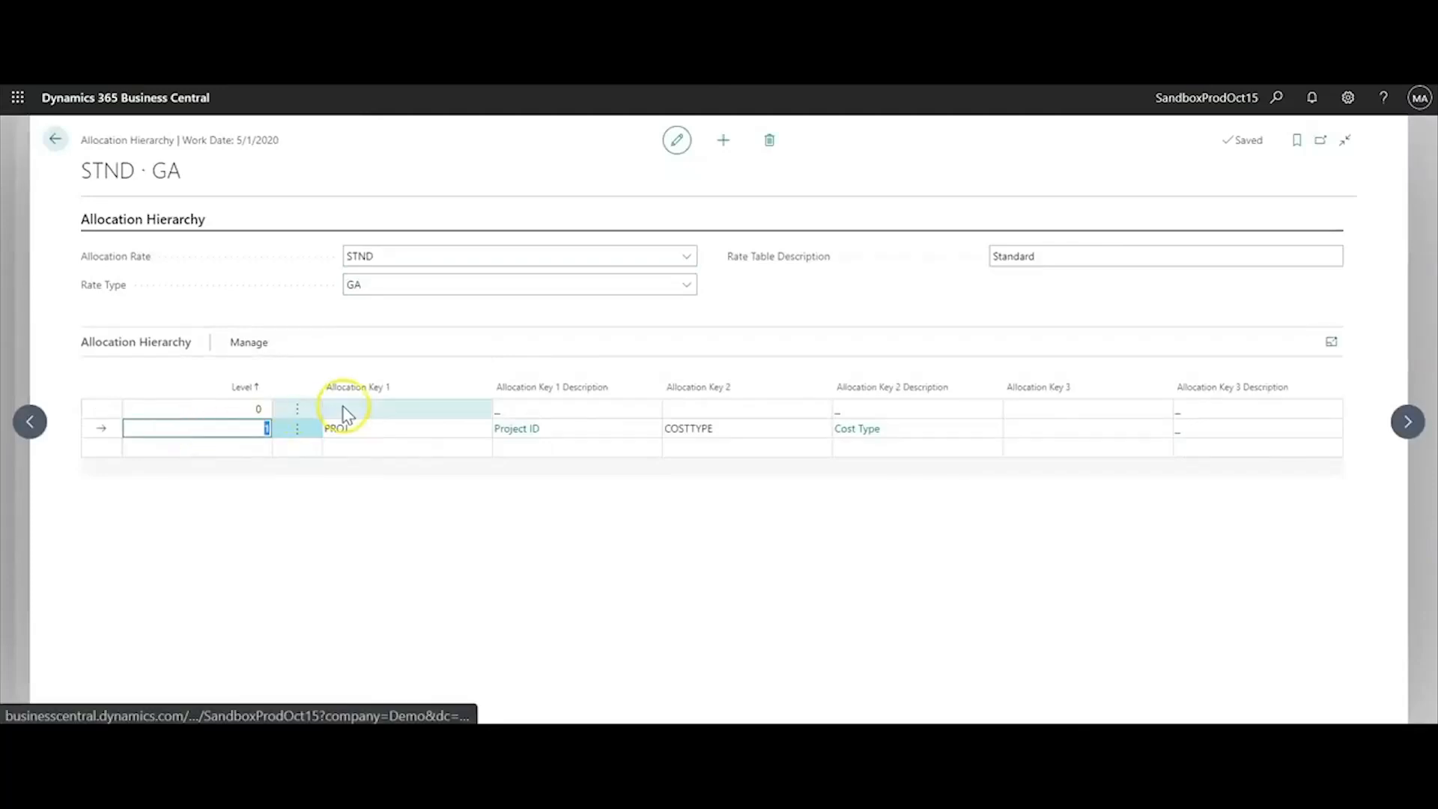
click(248, 342)
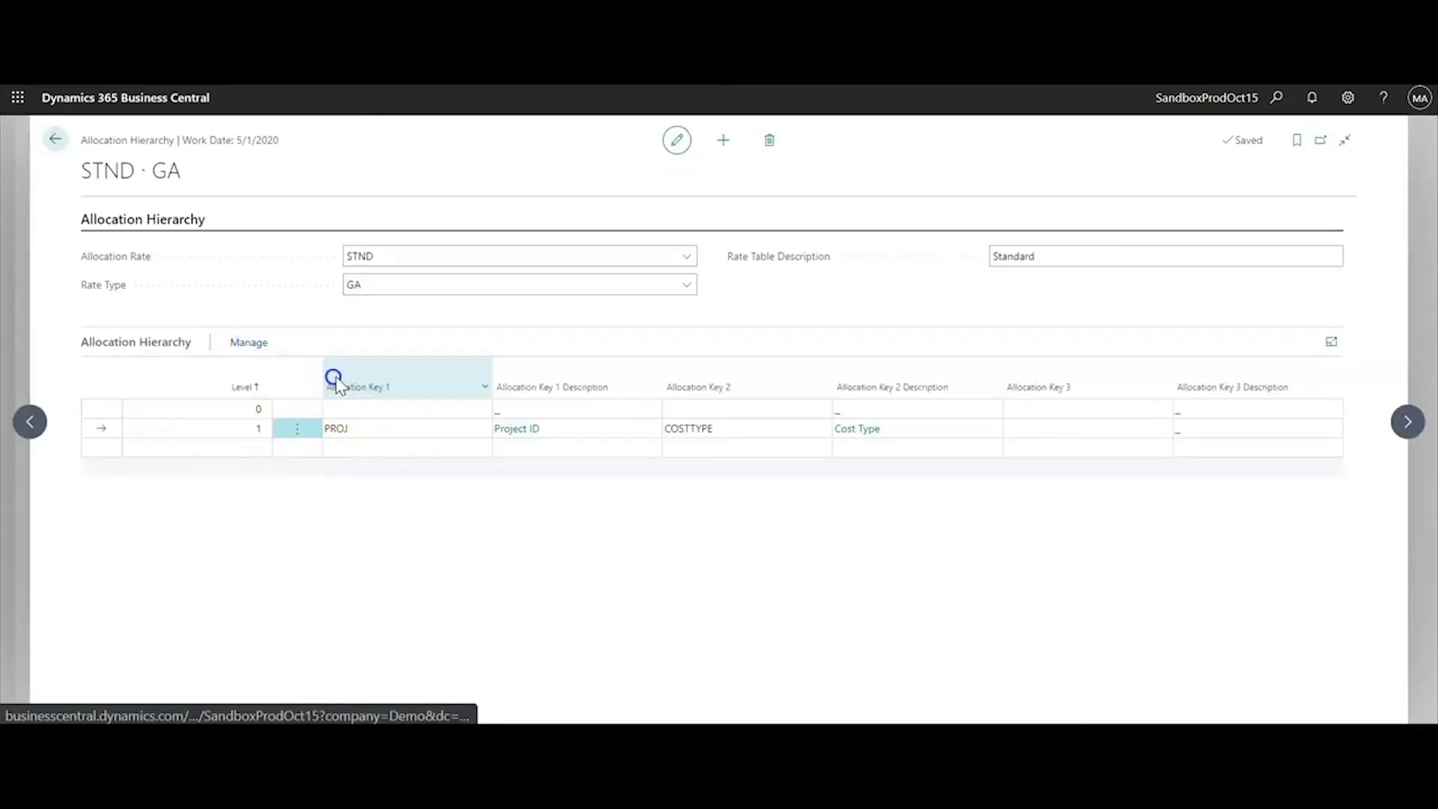
click(329, 376)
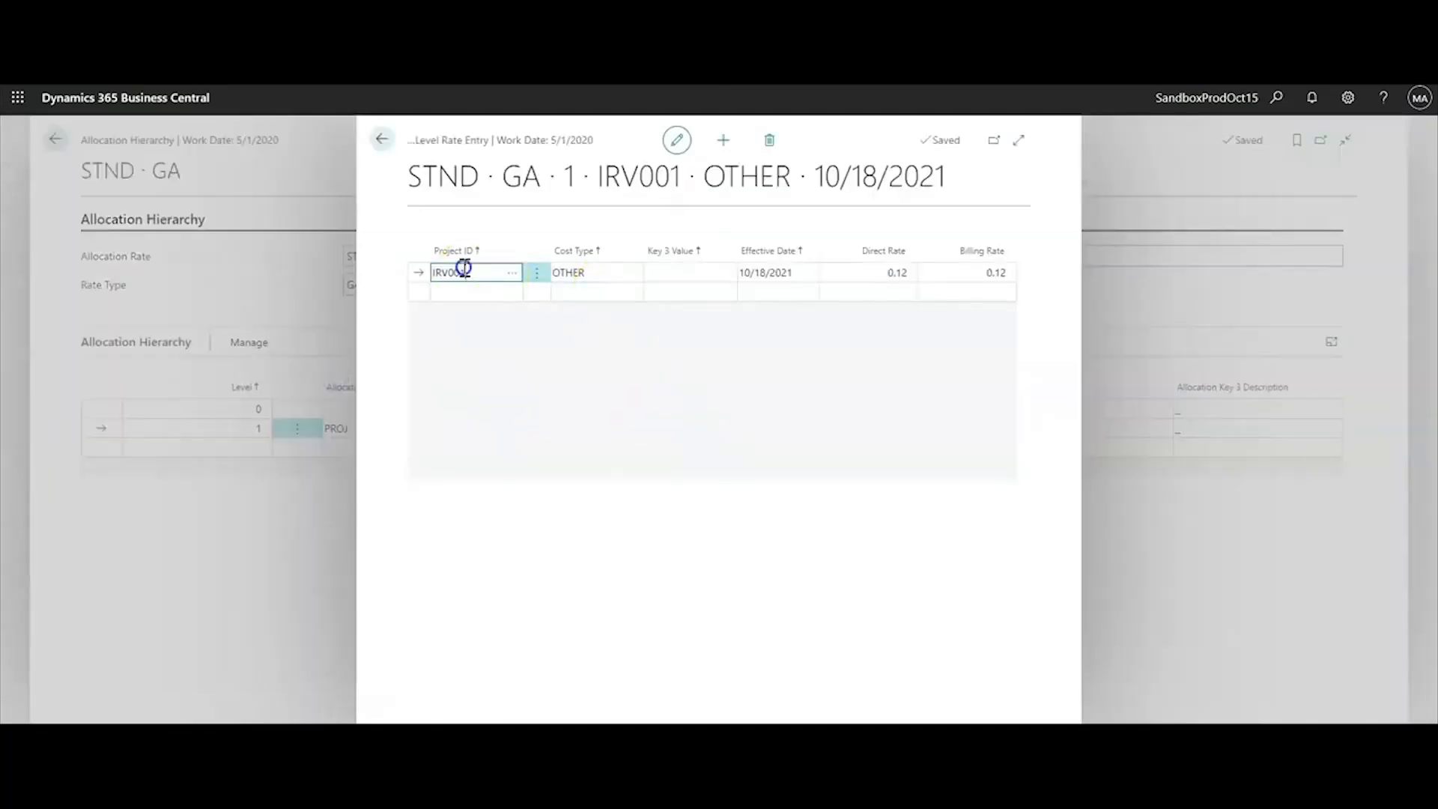
click(570, 272)
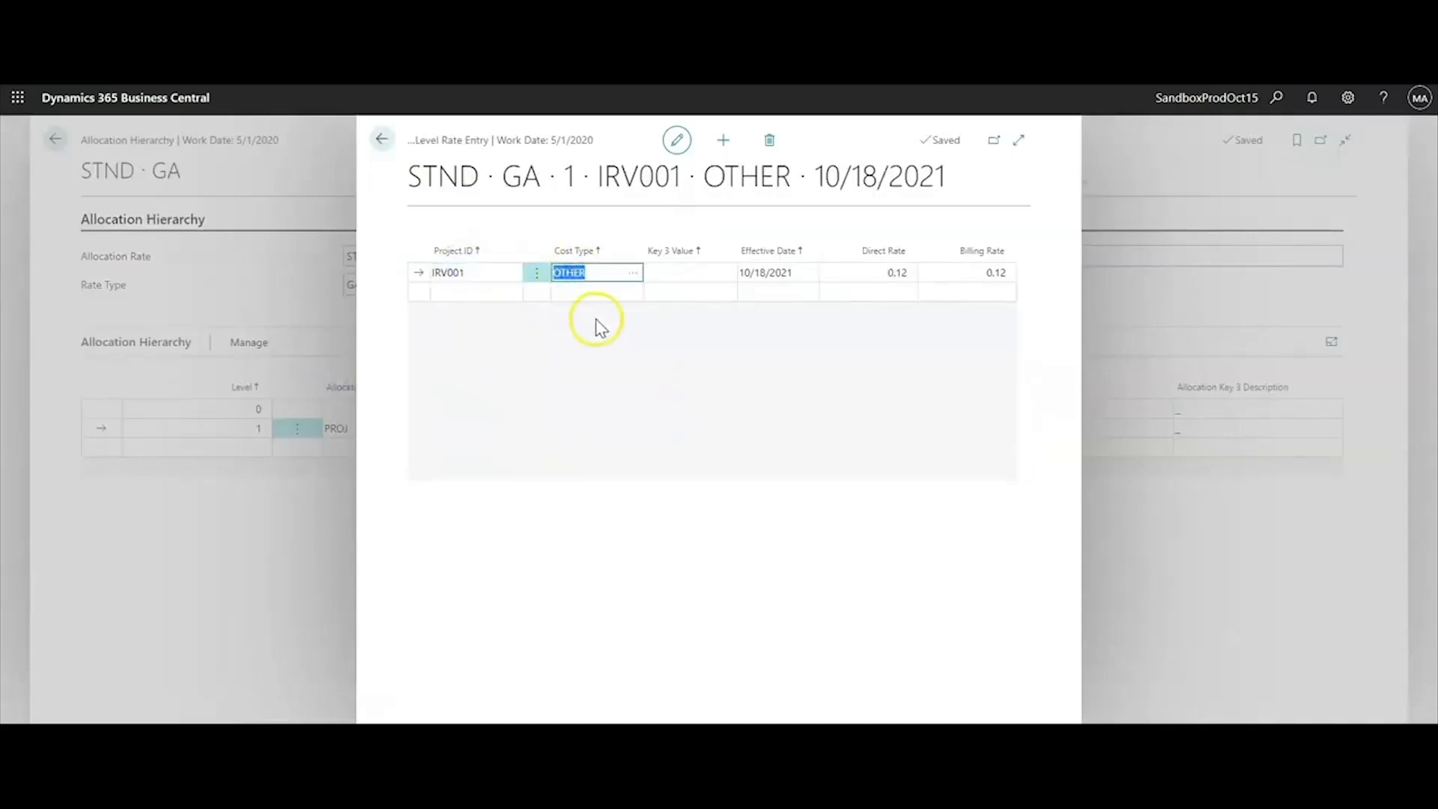
click(480, 277)
click(443, 276)
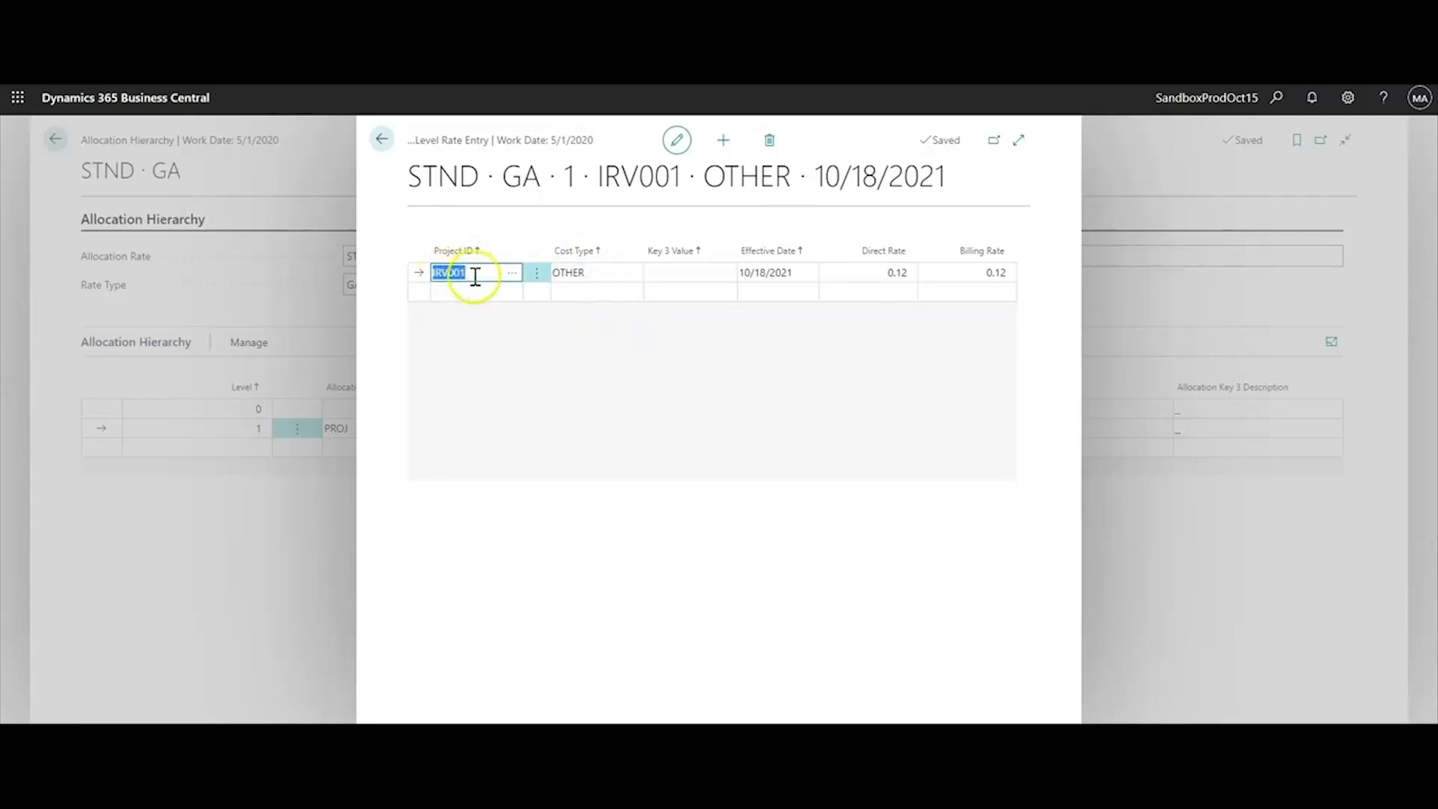
Check the cost type, direct rate and effective date of the existing IRV001 rate entry
click(600, 271)
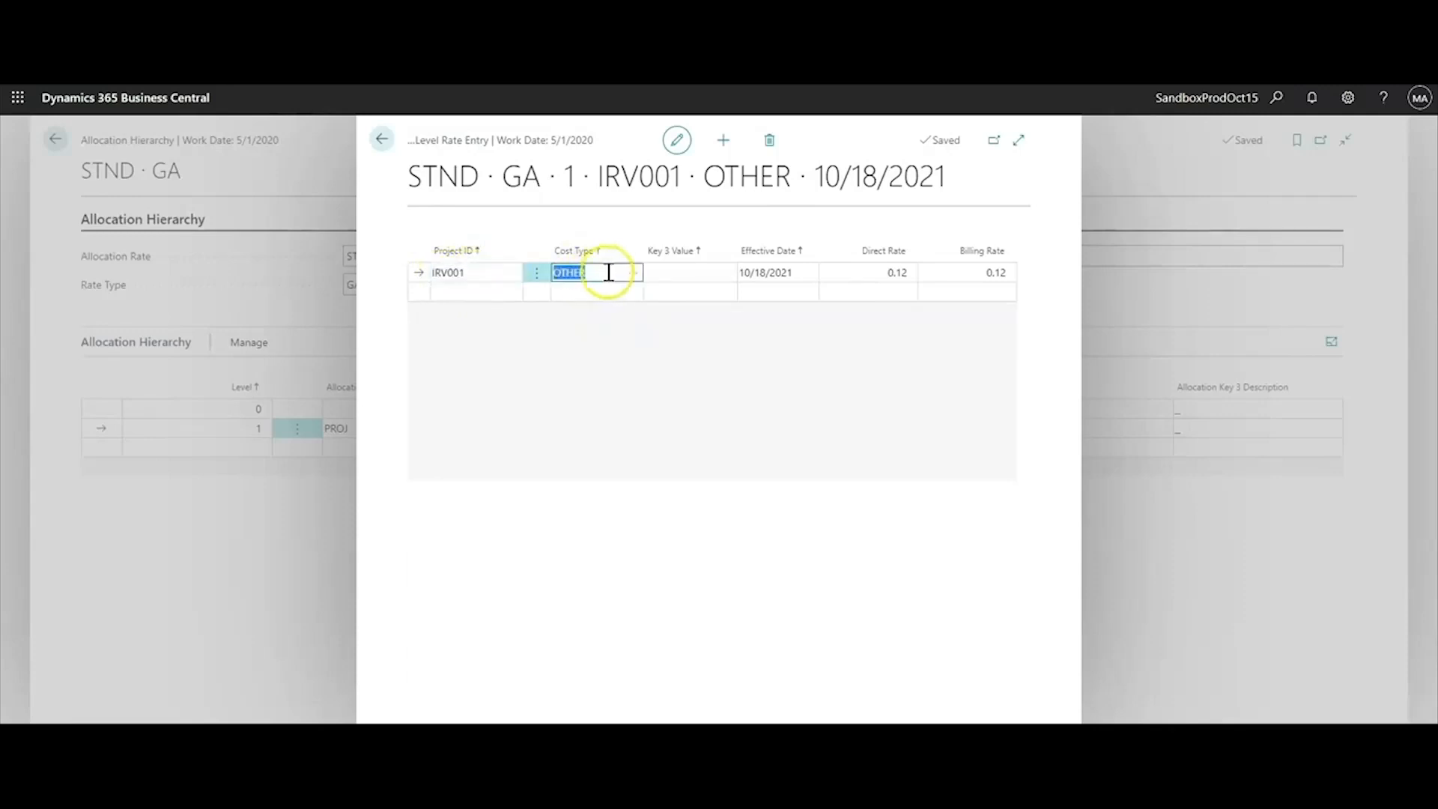
click(901, 277)
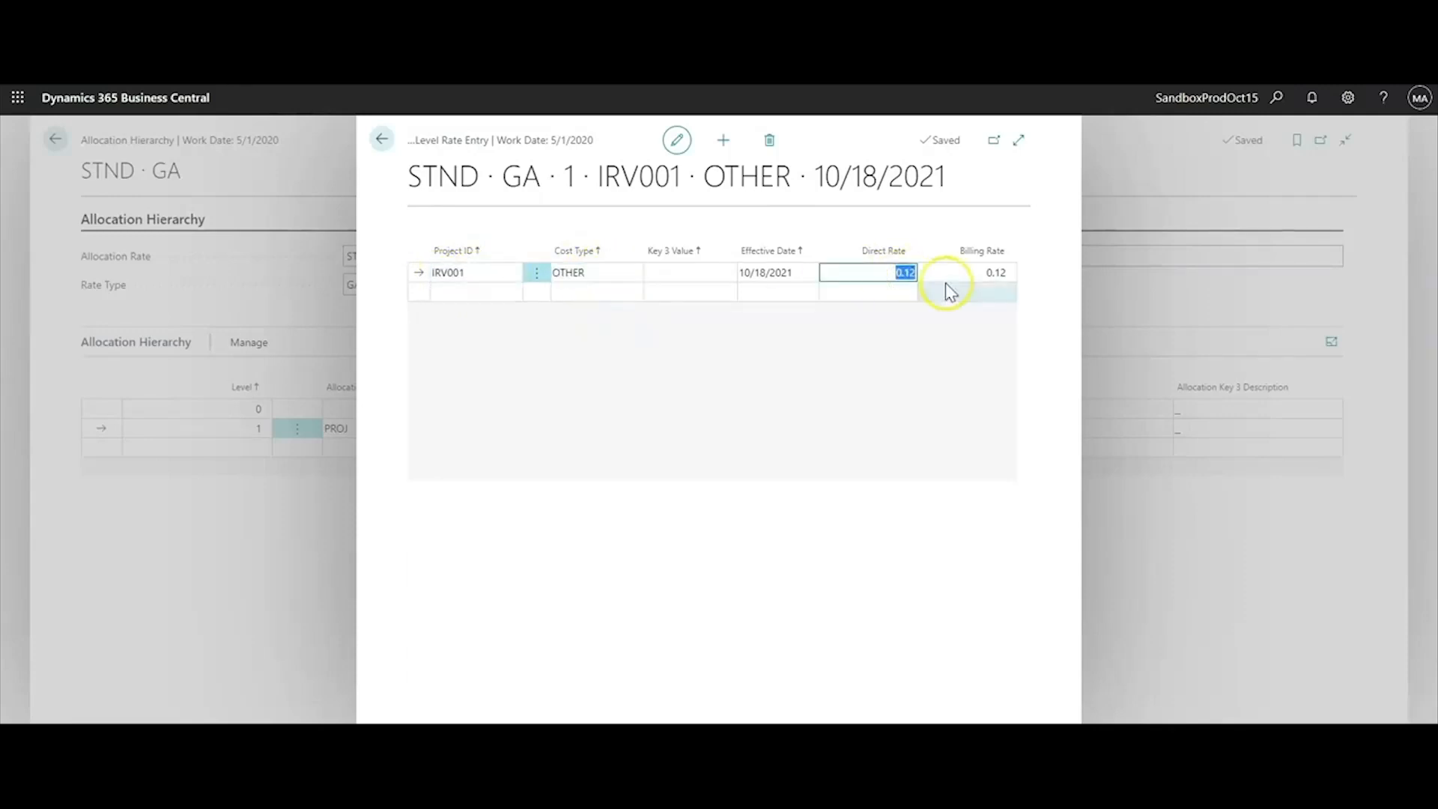
click(793, 272)
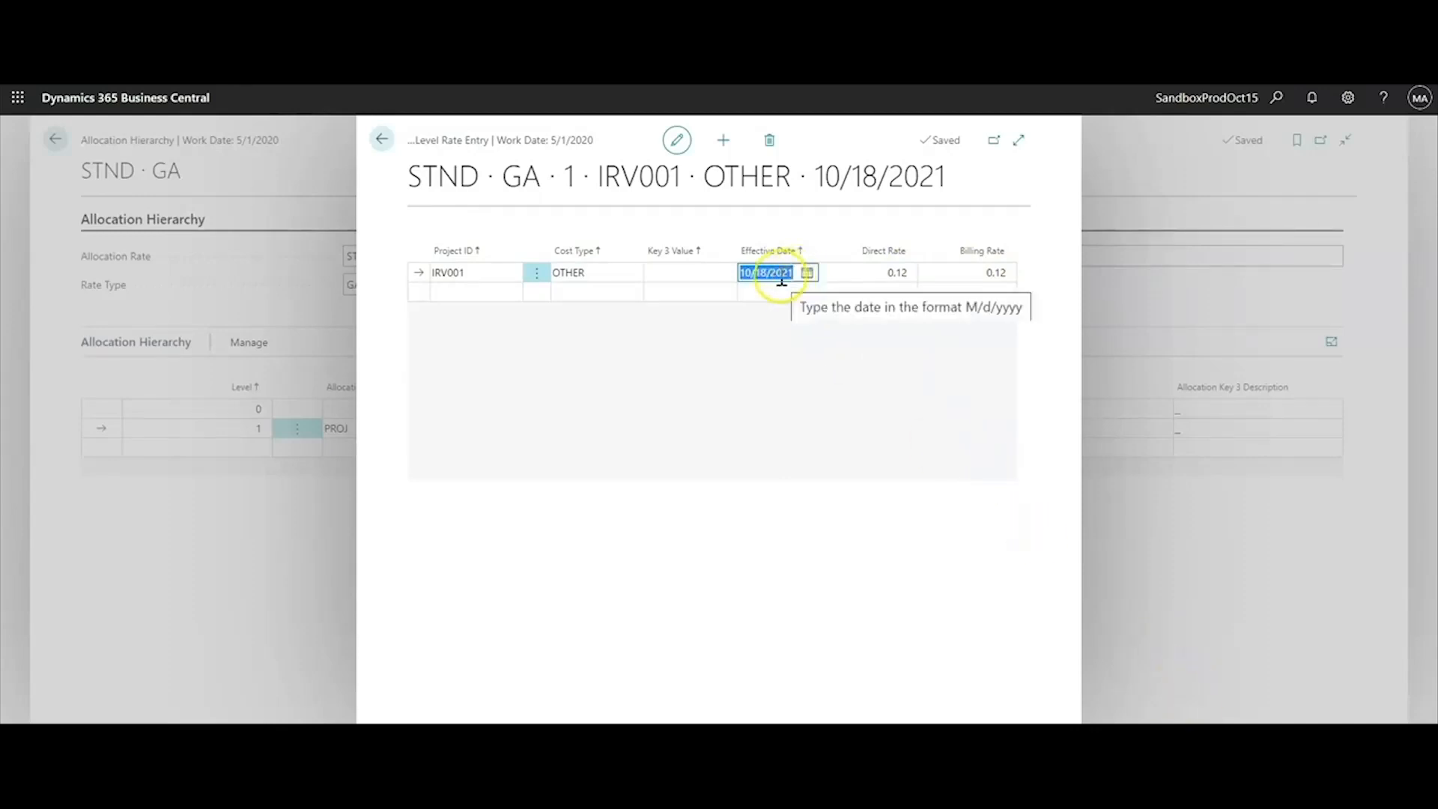
Add a G&A level 1 rate entry for project IRV001, cost type OTHER, effective 1/1/2020, with direct and billing rates of 0.125
click(468, 294)
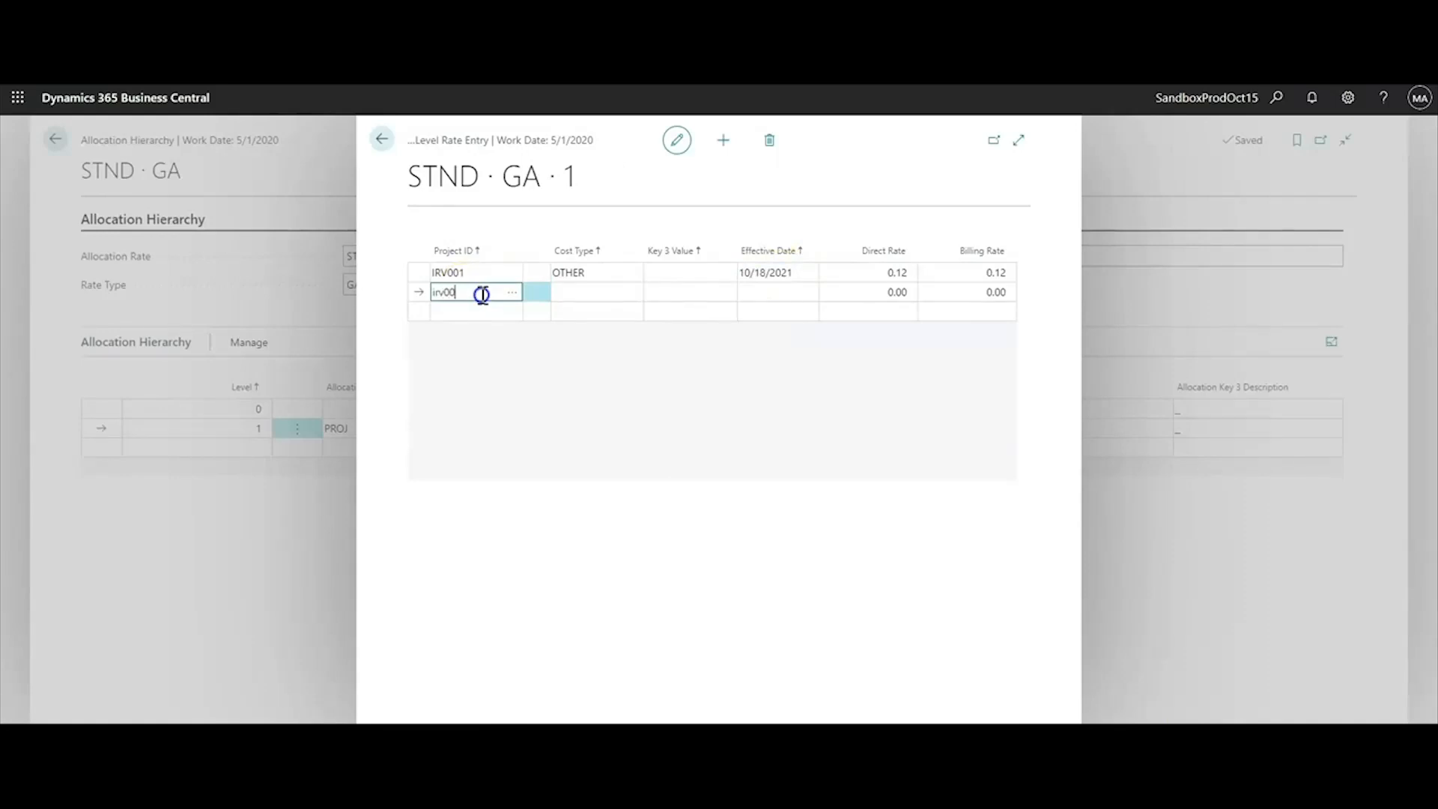
key(Tab)
text(other)
key(Tab)
key(Tab)
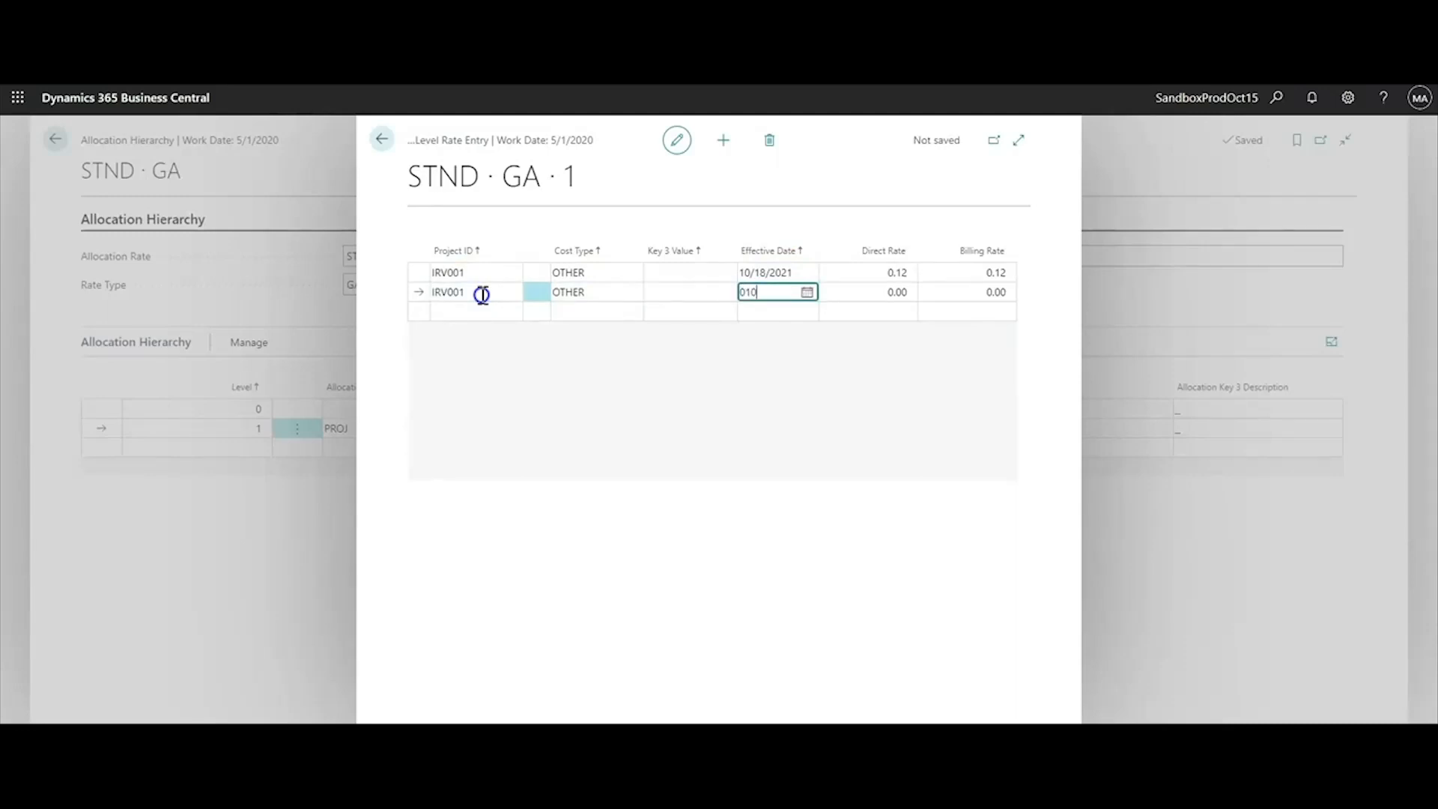
key(Tab)
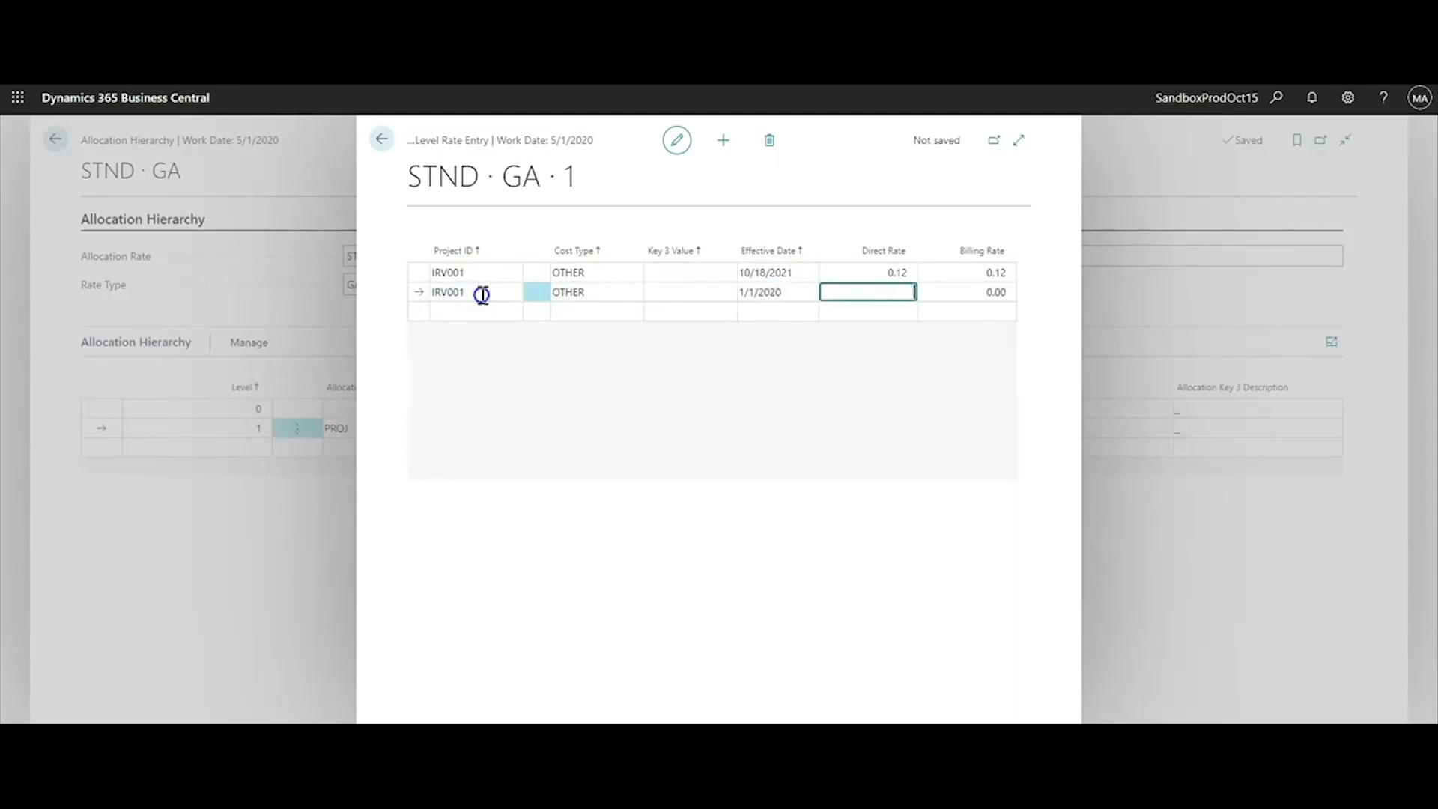
text(.125)
key(Tab)
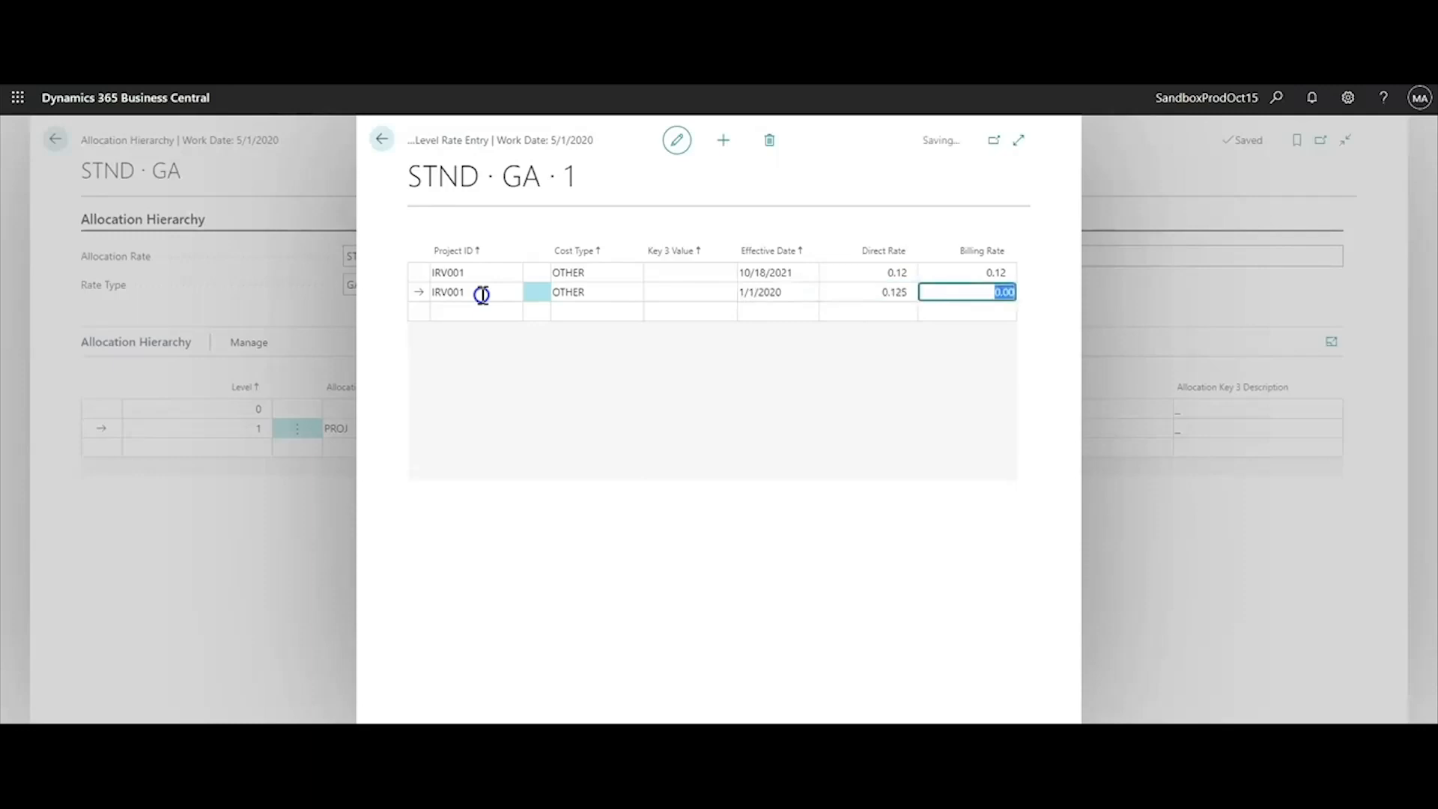
key(Tab)
Close the rate entries and allocation hierarchy pages and open the Allocation Processor
click(381, 139)
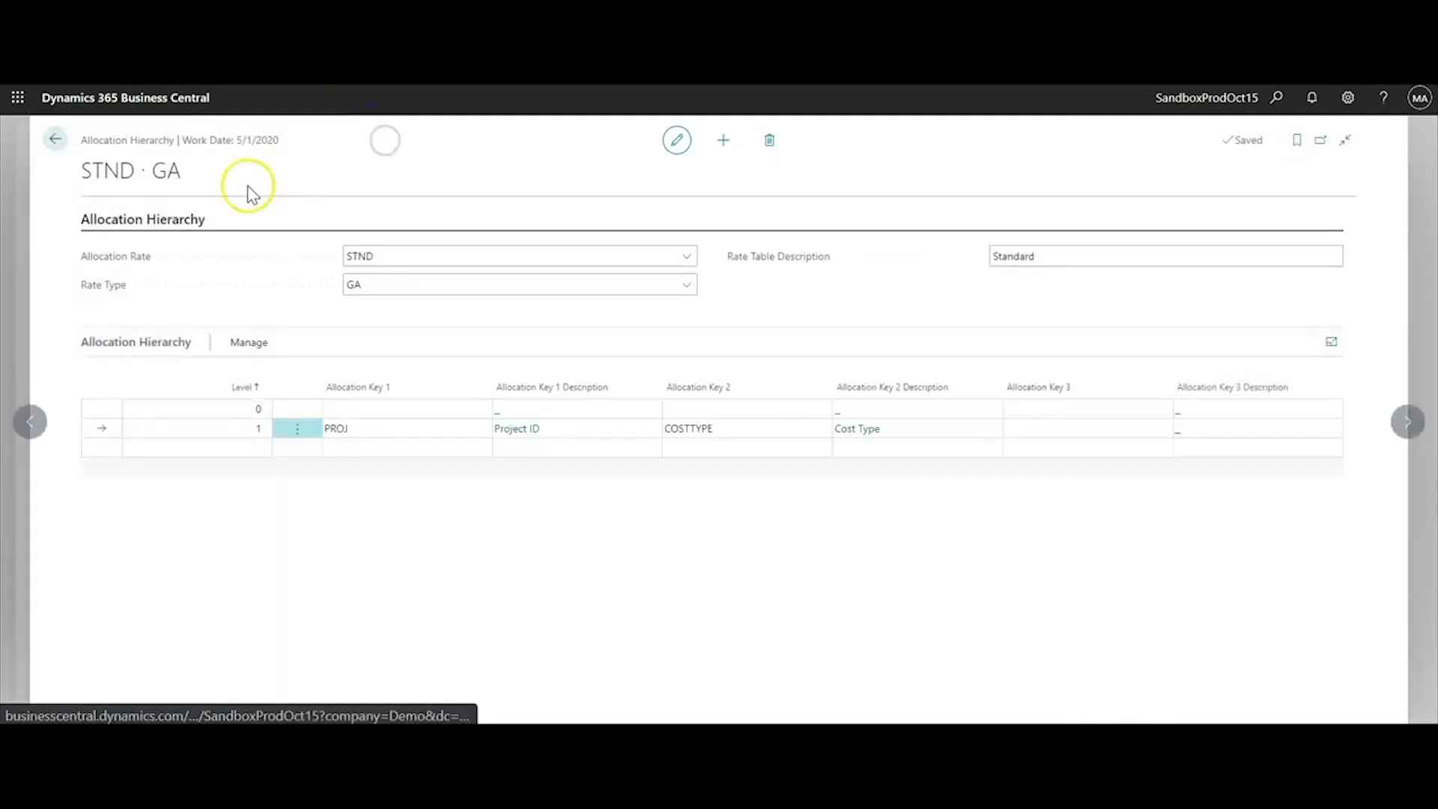
click(55, 140)
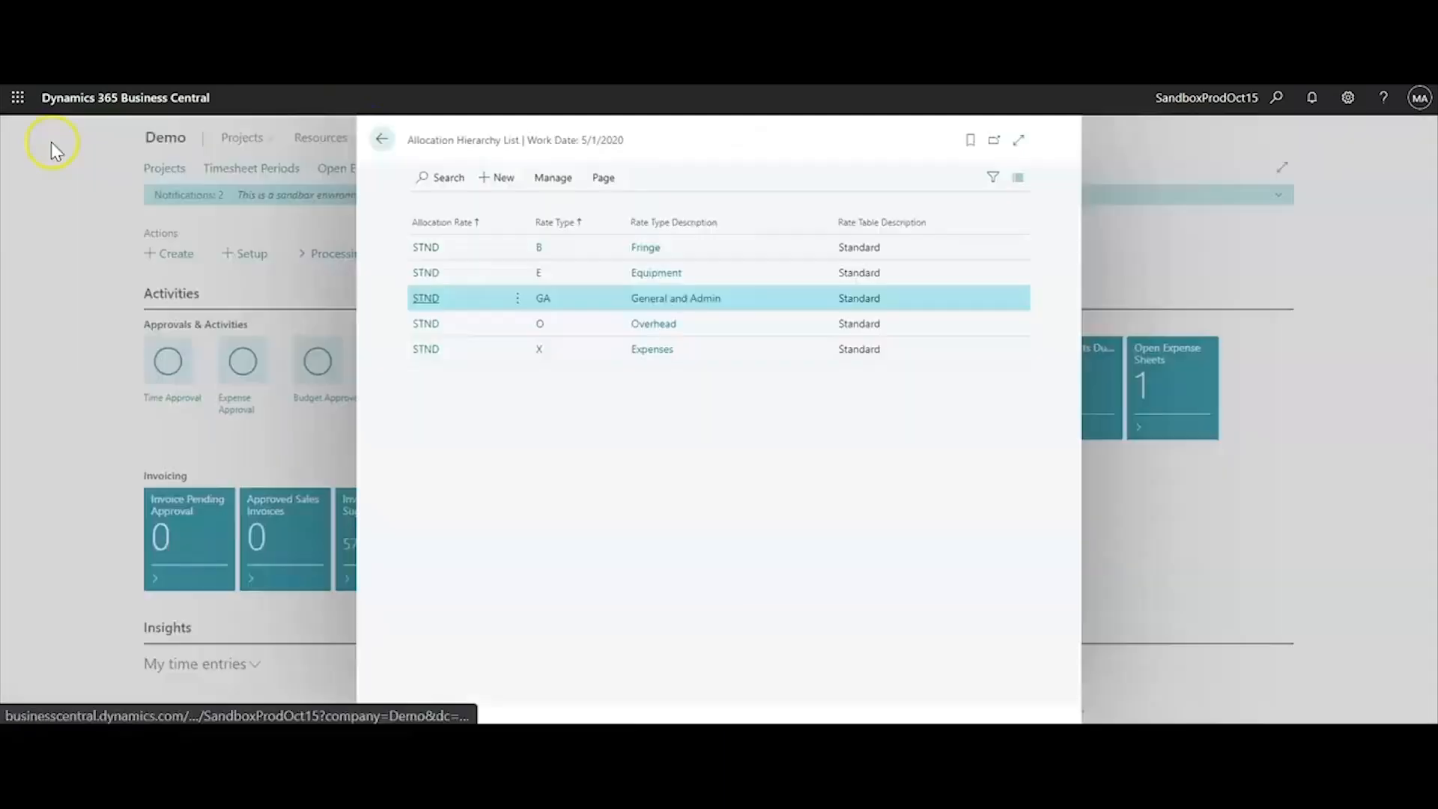
click(379, 143)
click(333, 255)
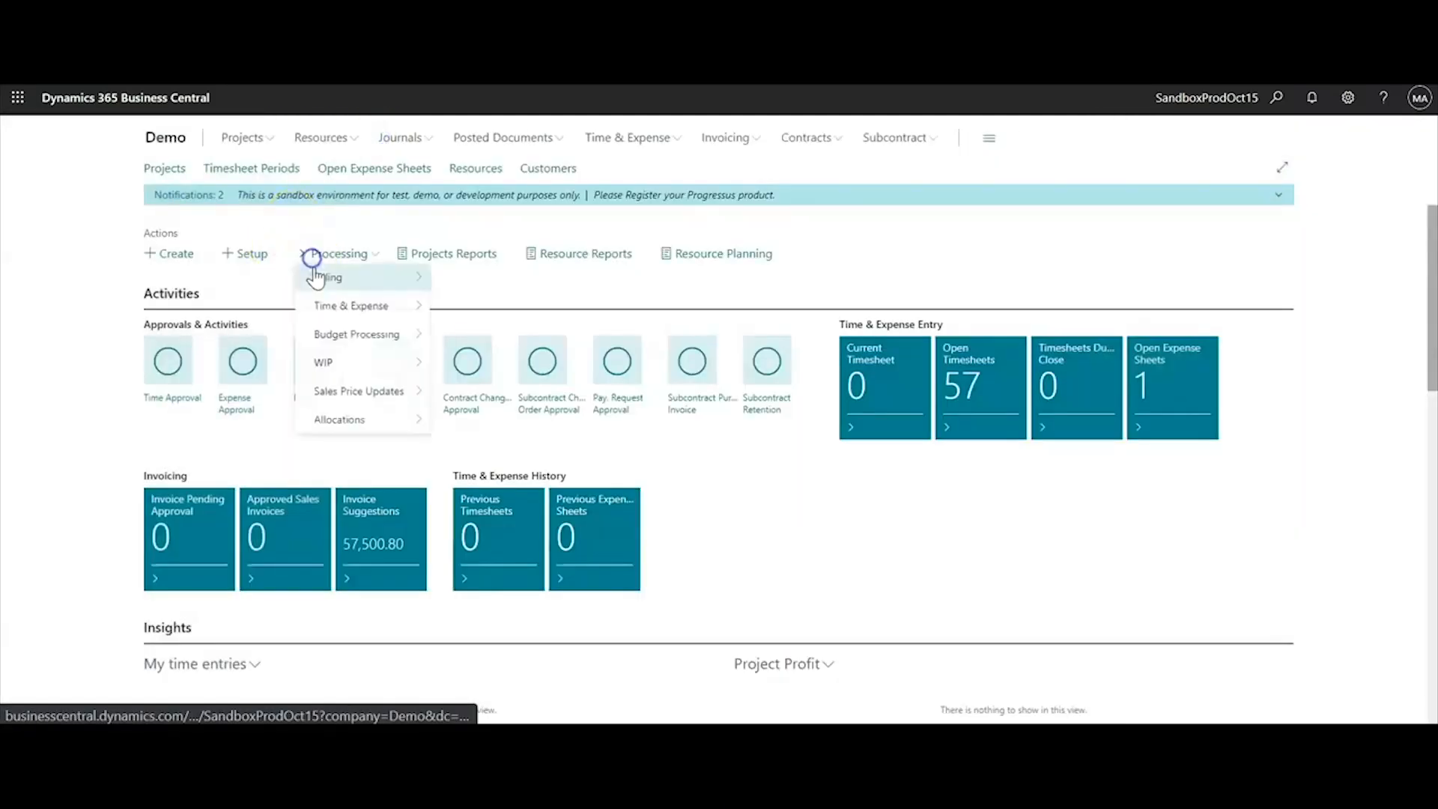
mouse_move(372, 430)
click(487, 420)
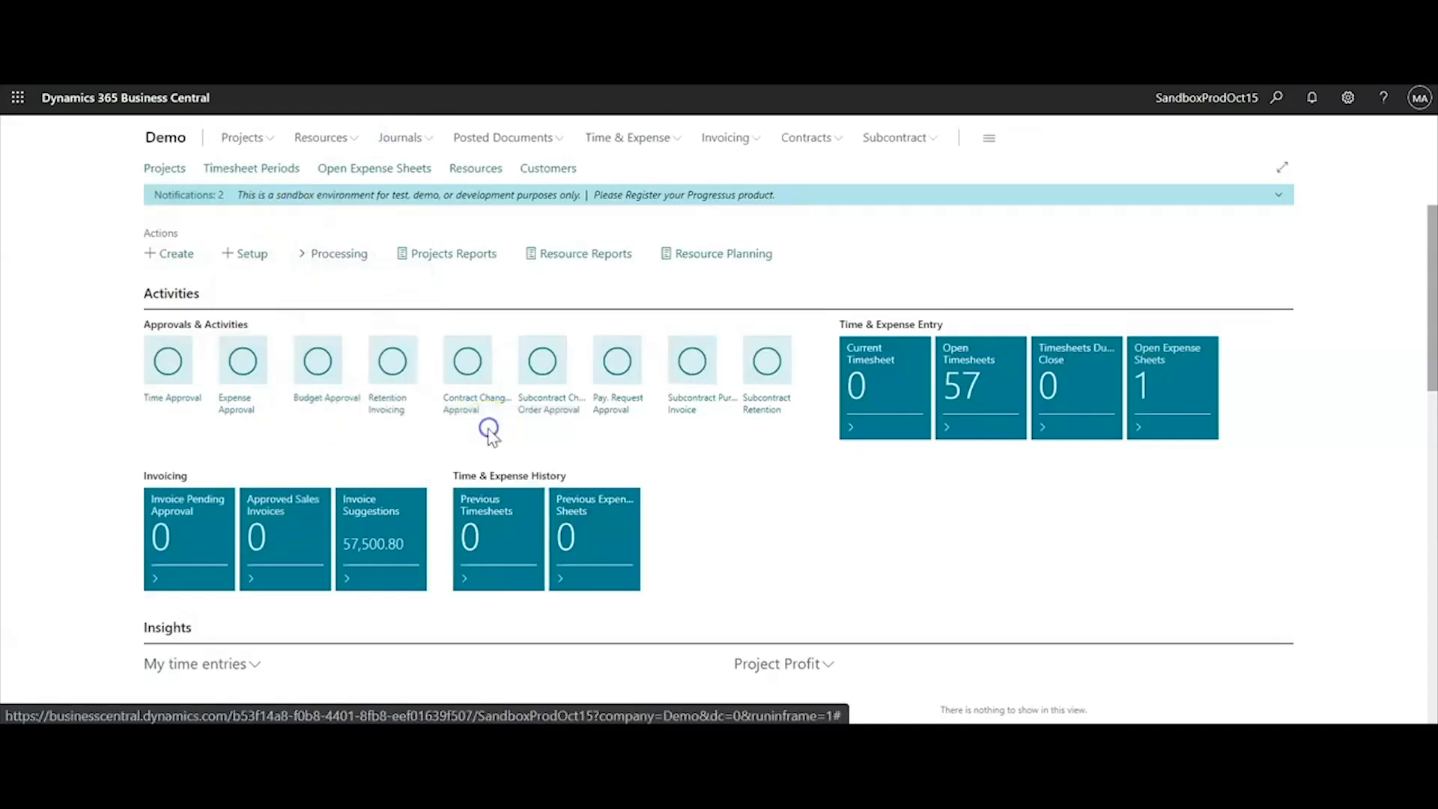
Enter 5/31/2021 as the Allocation Posting Date and limit the preliminary run to project IRV001
click(736, 290)
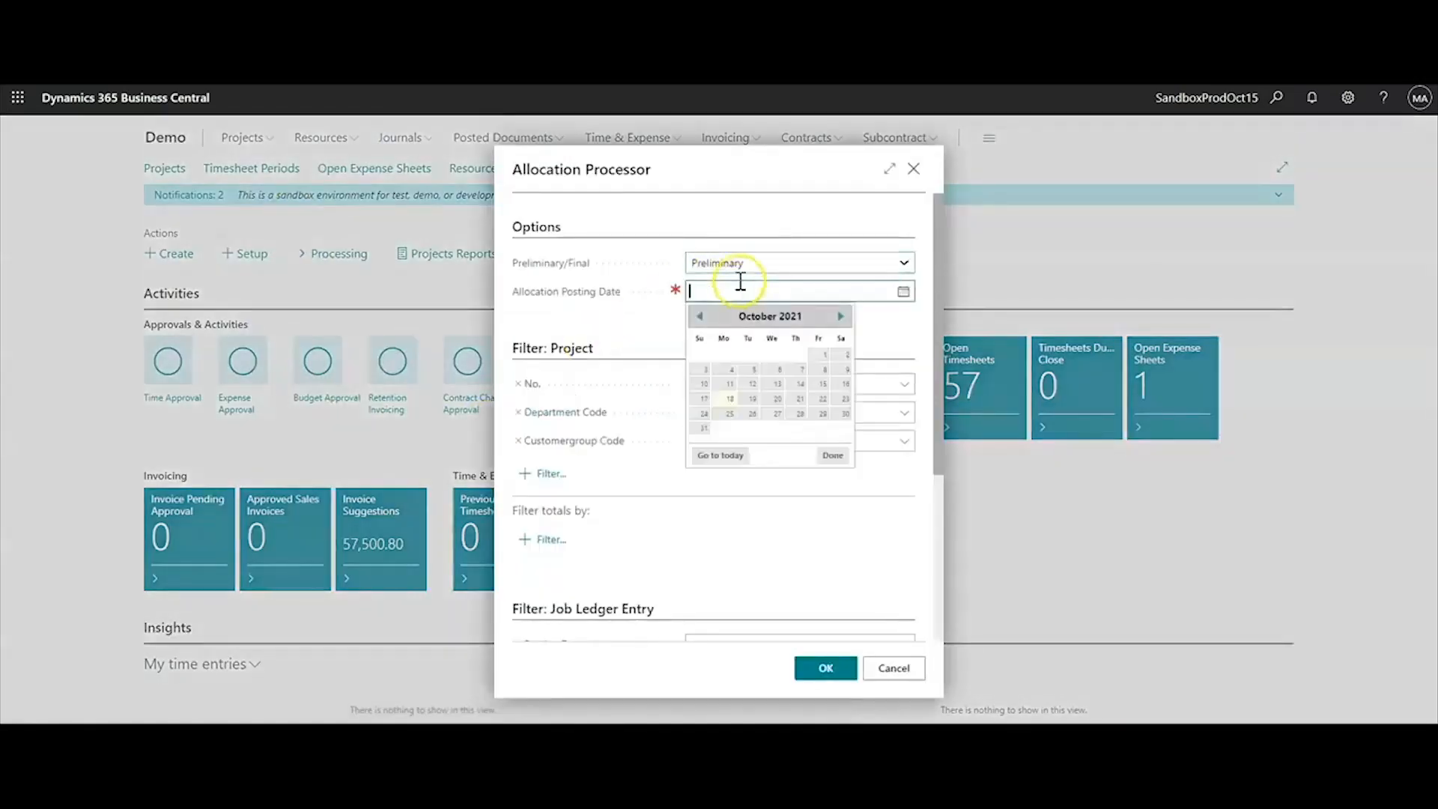
text(053121)
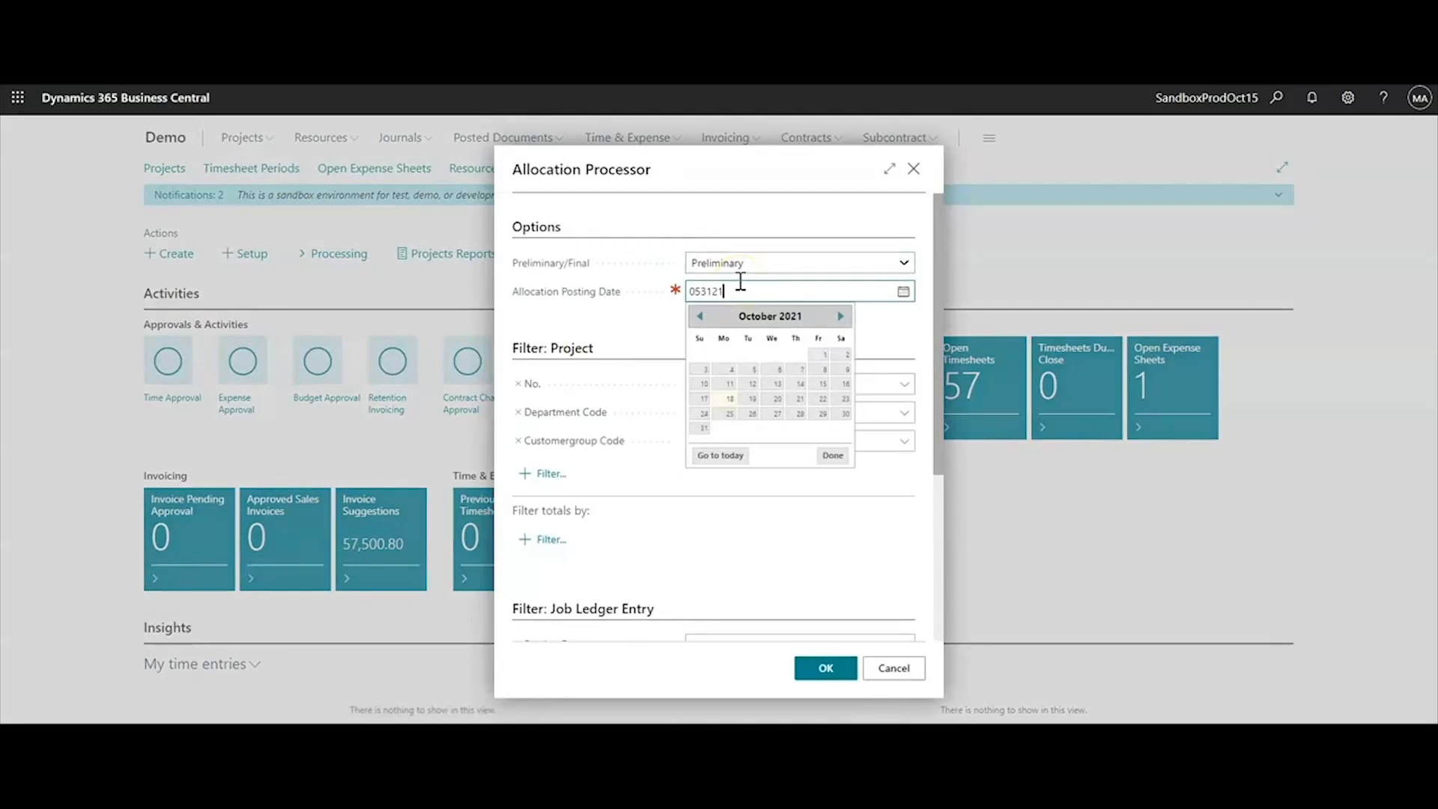
key(Tab)
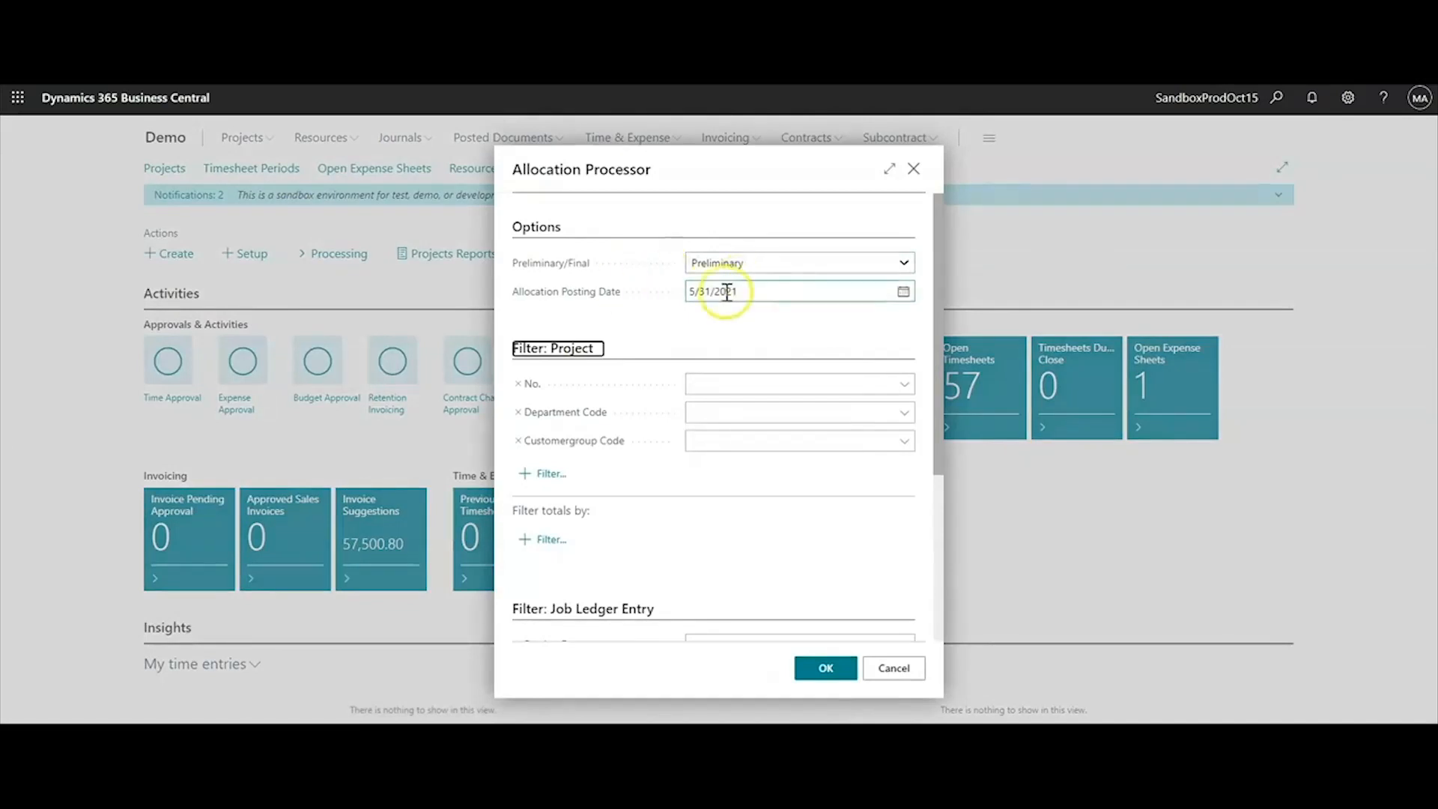
click(716, 385)
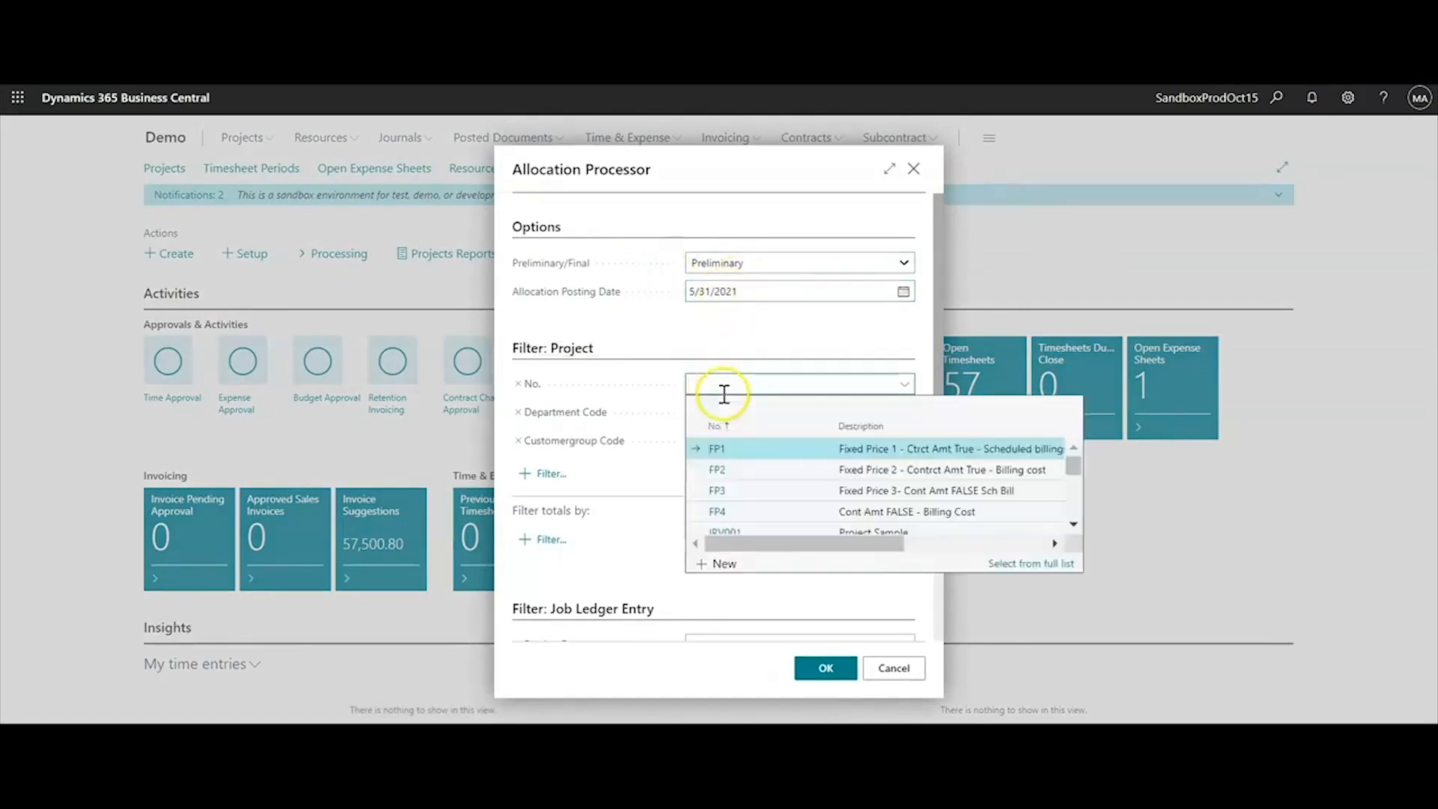
click(726, 515)
Filter the job ledger entries to posting dates ..053120 and set the Allocation Posting Date to 5/31/2020
scroll(749, 524, down, 3)
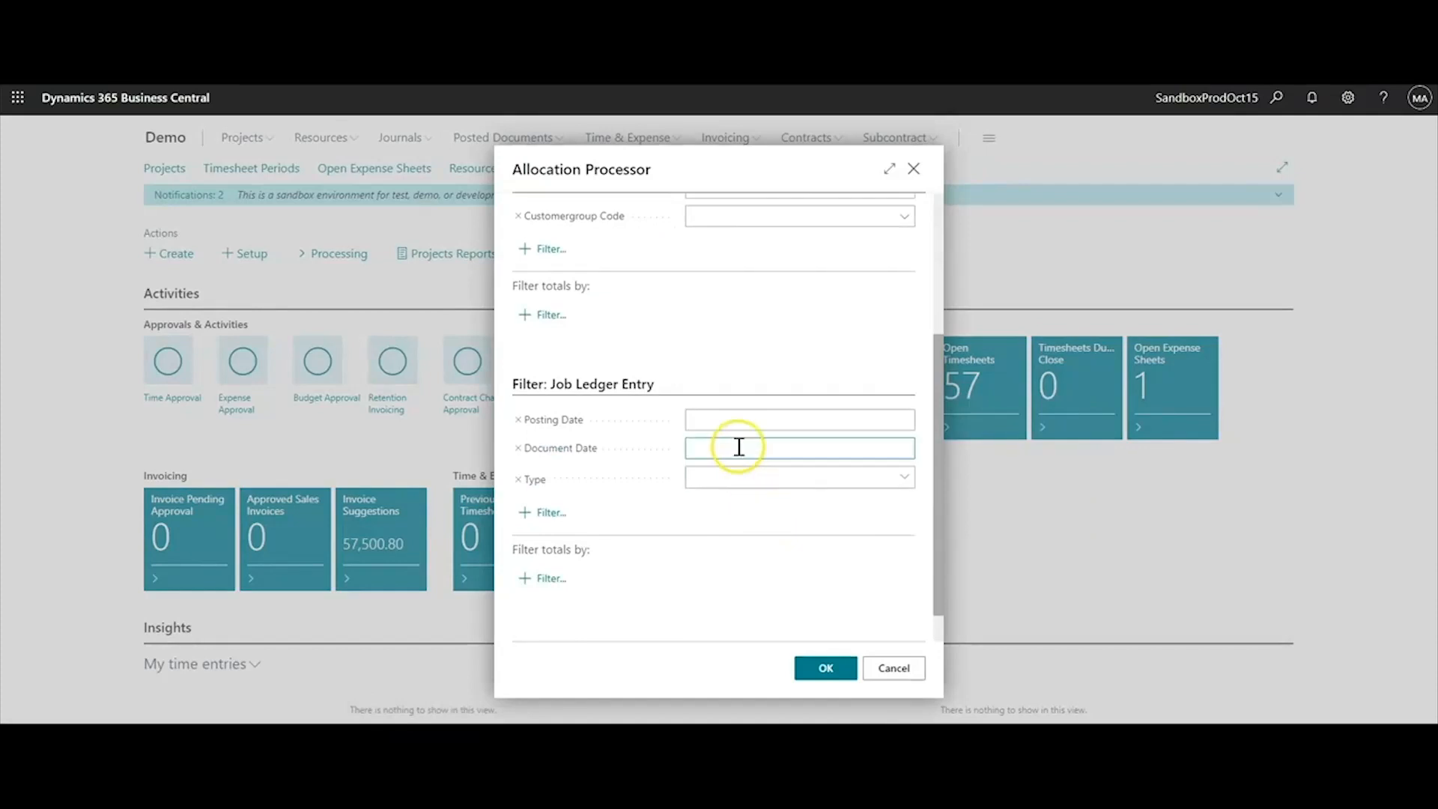
click(746, 419)
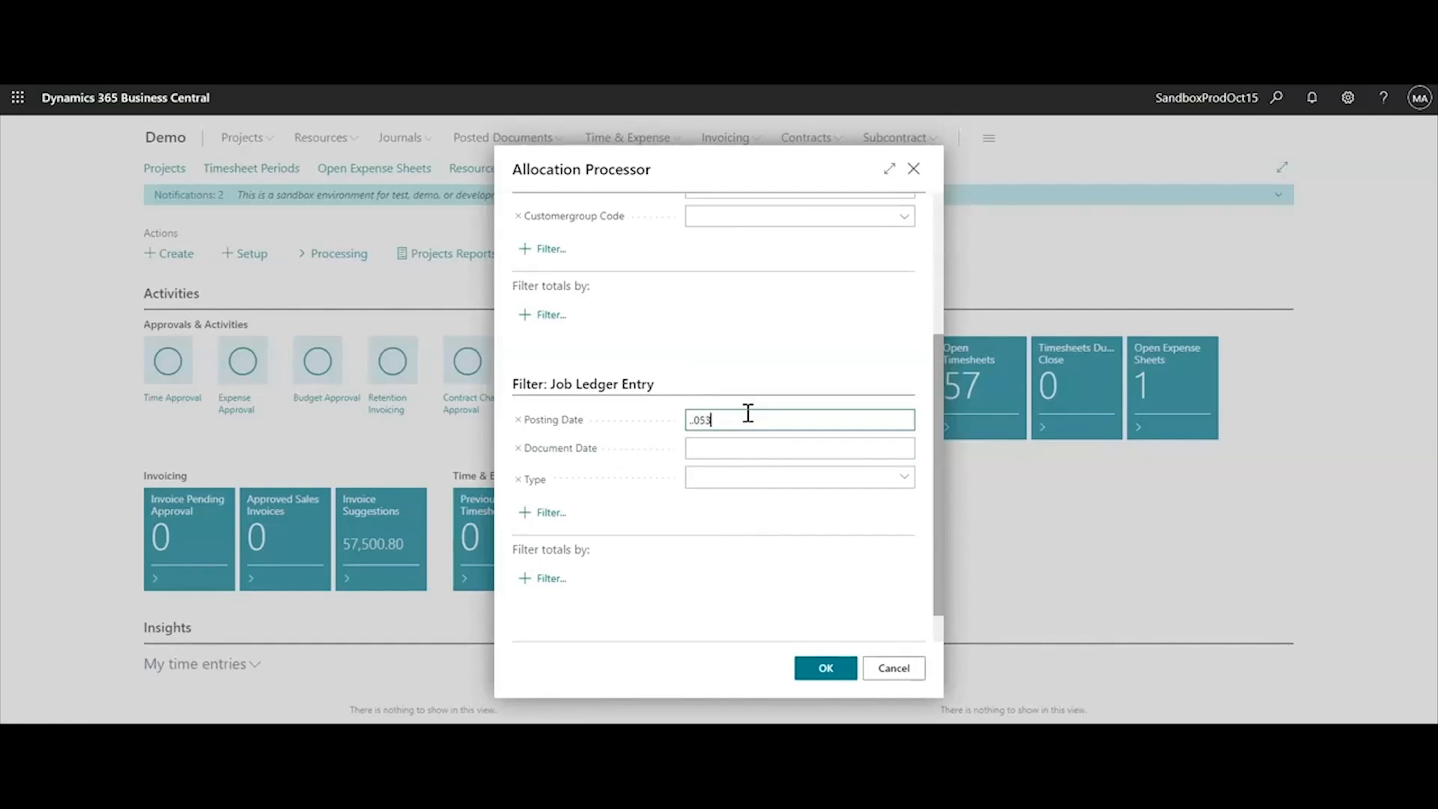
double_click(746, 422)
click(767, 423)
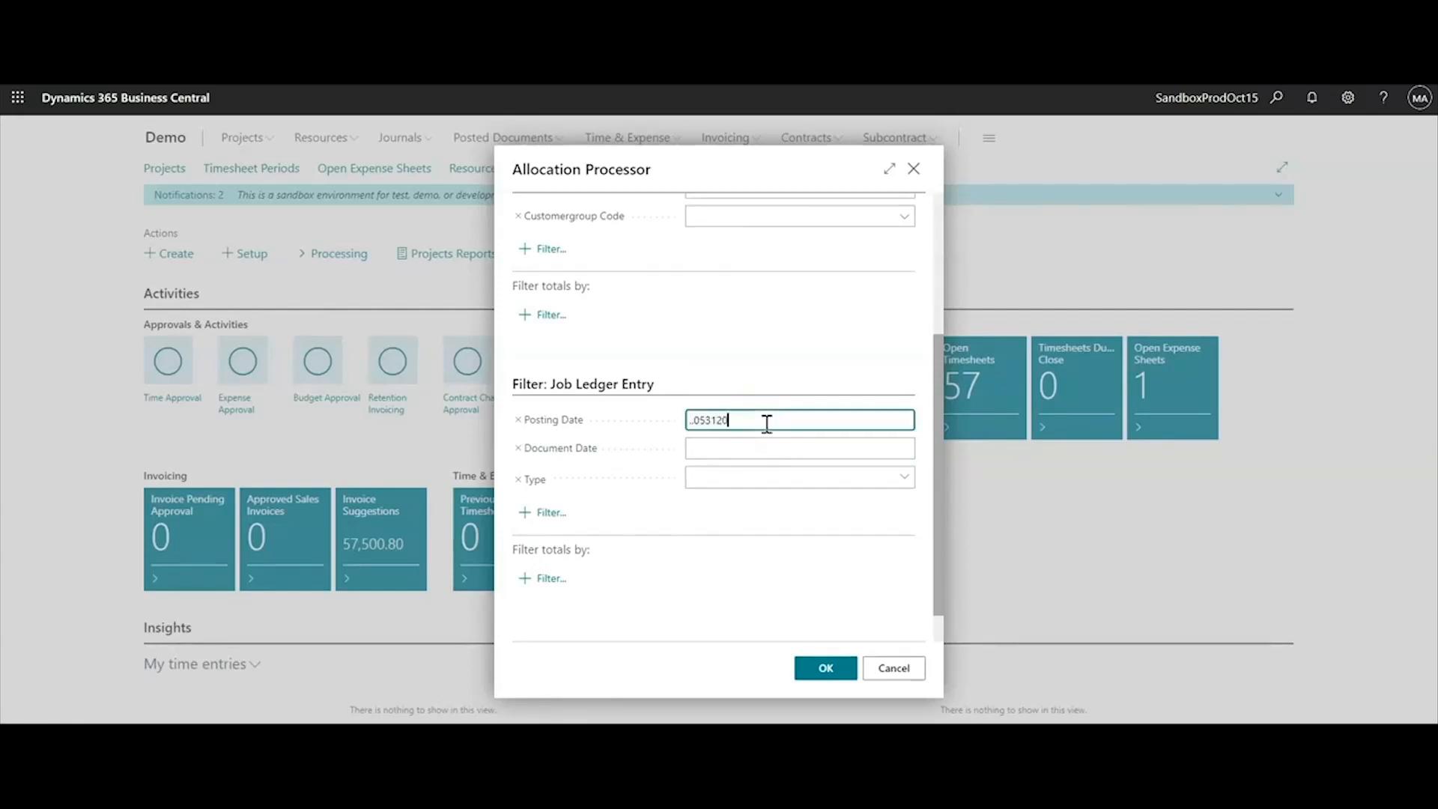
scroll(794, 420, up, 3)
click(757, 291)
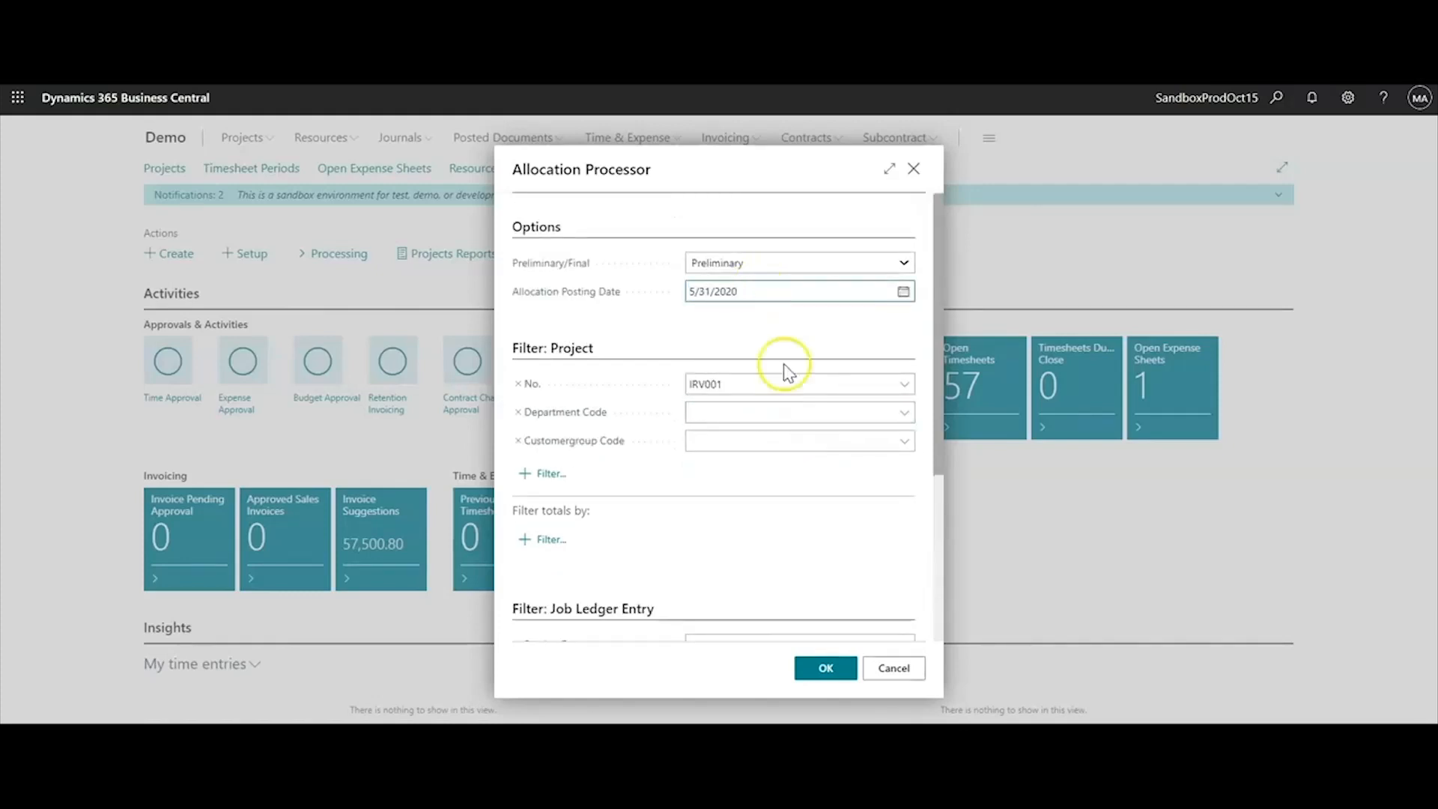
Run the preliminary allocation and open its allocation results for review
click(837, 664)
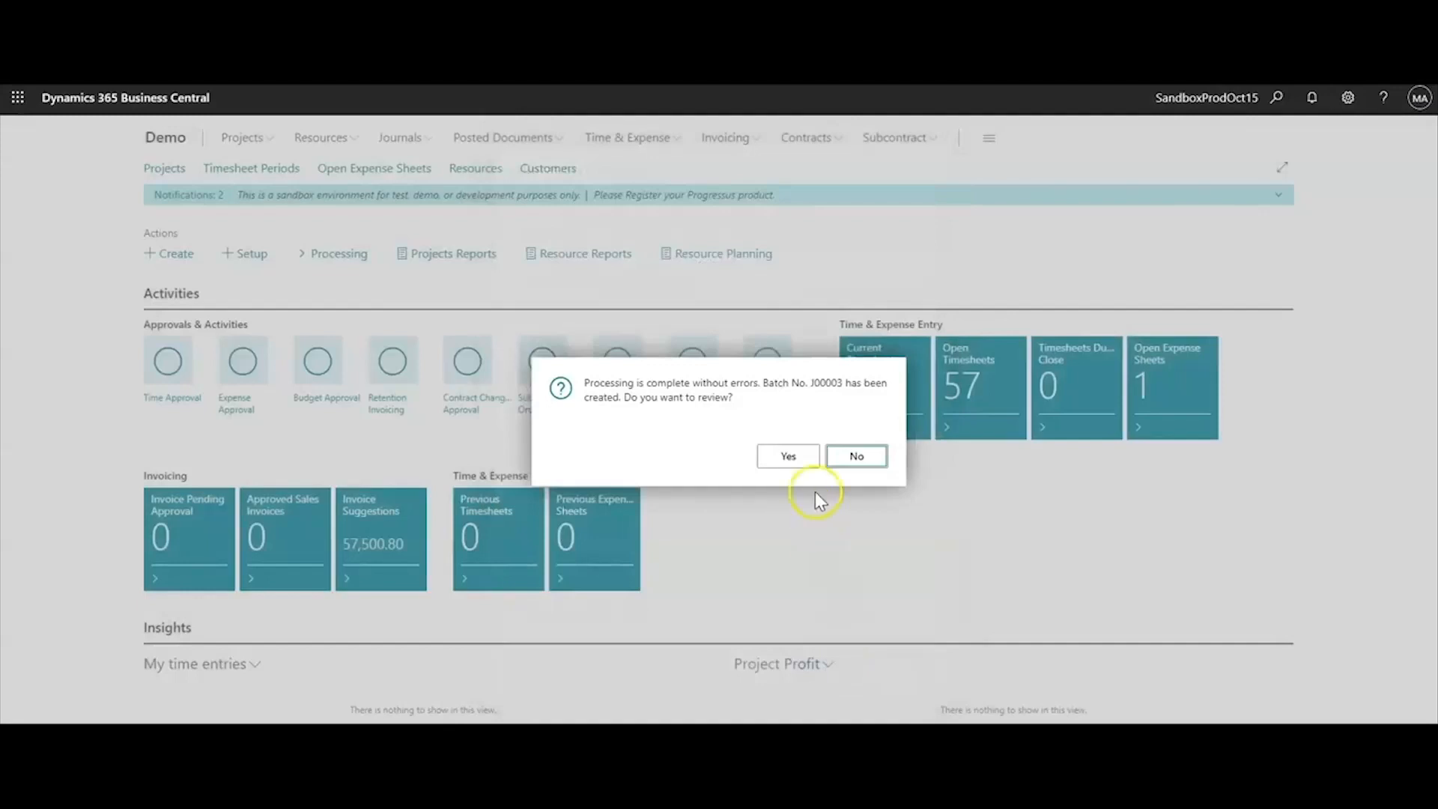
click(797, 458)
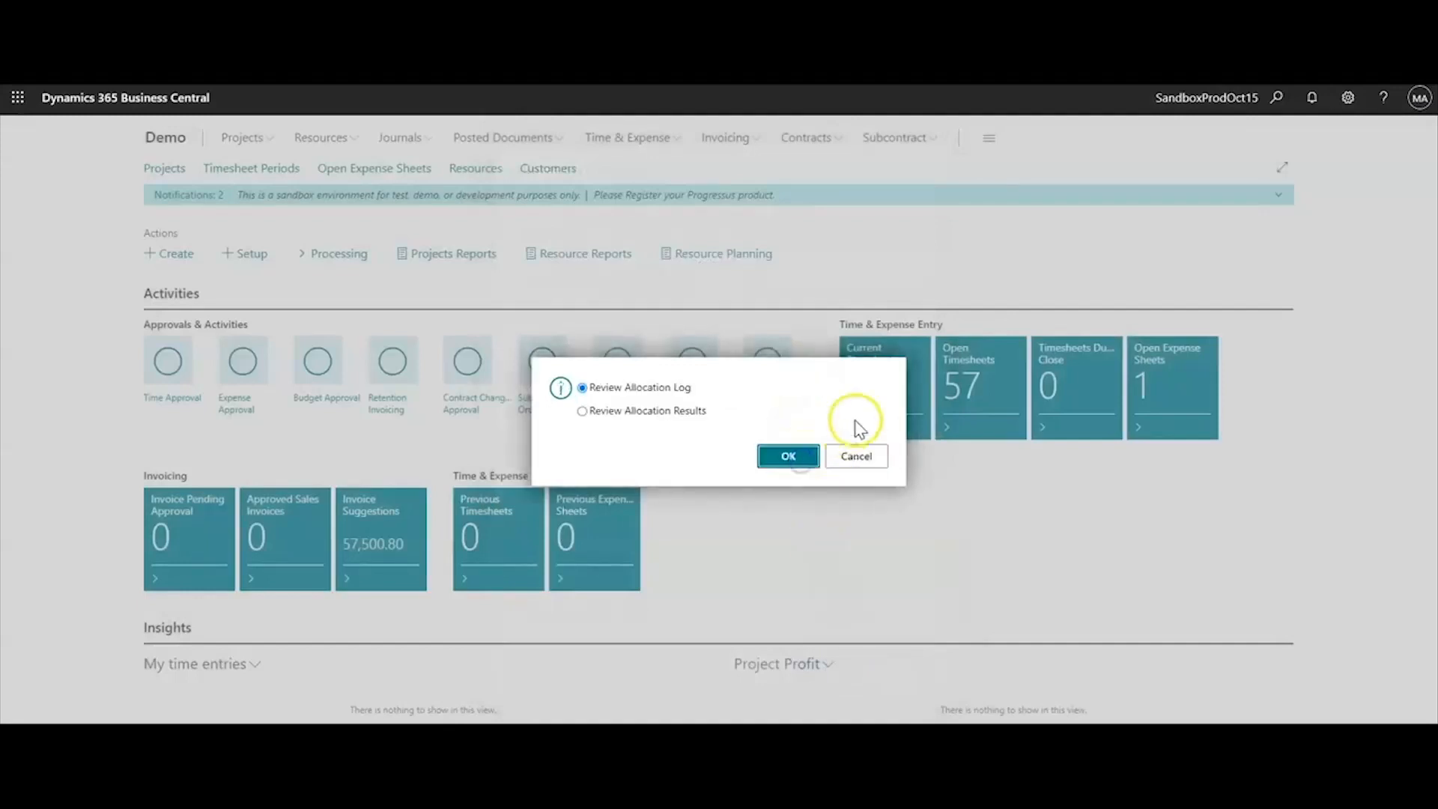
click(681, 410)
click(788, 457)
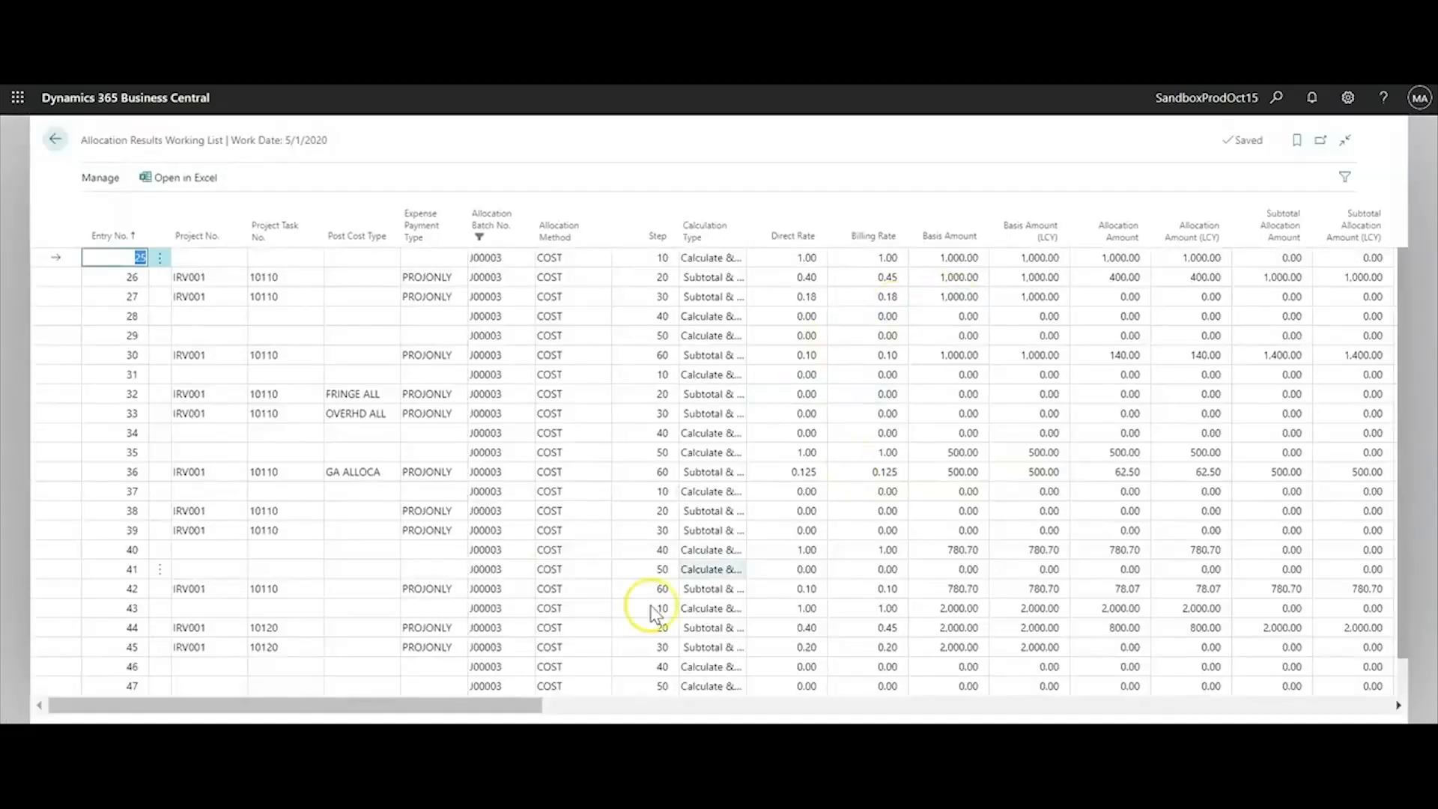
Sort the allocation results by Source Entry No. and filter them to entry 53 (HOTEL)
drag(509, 705, 1033, 706)
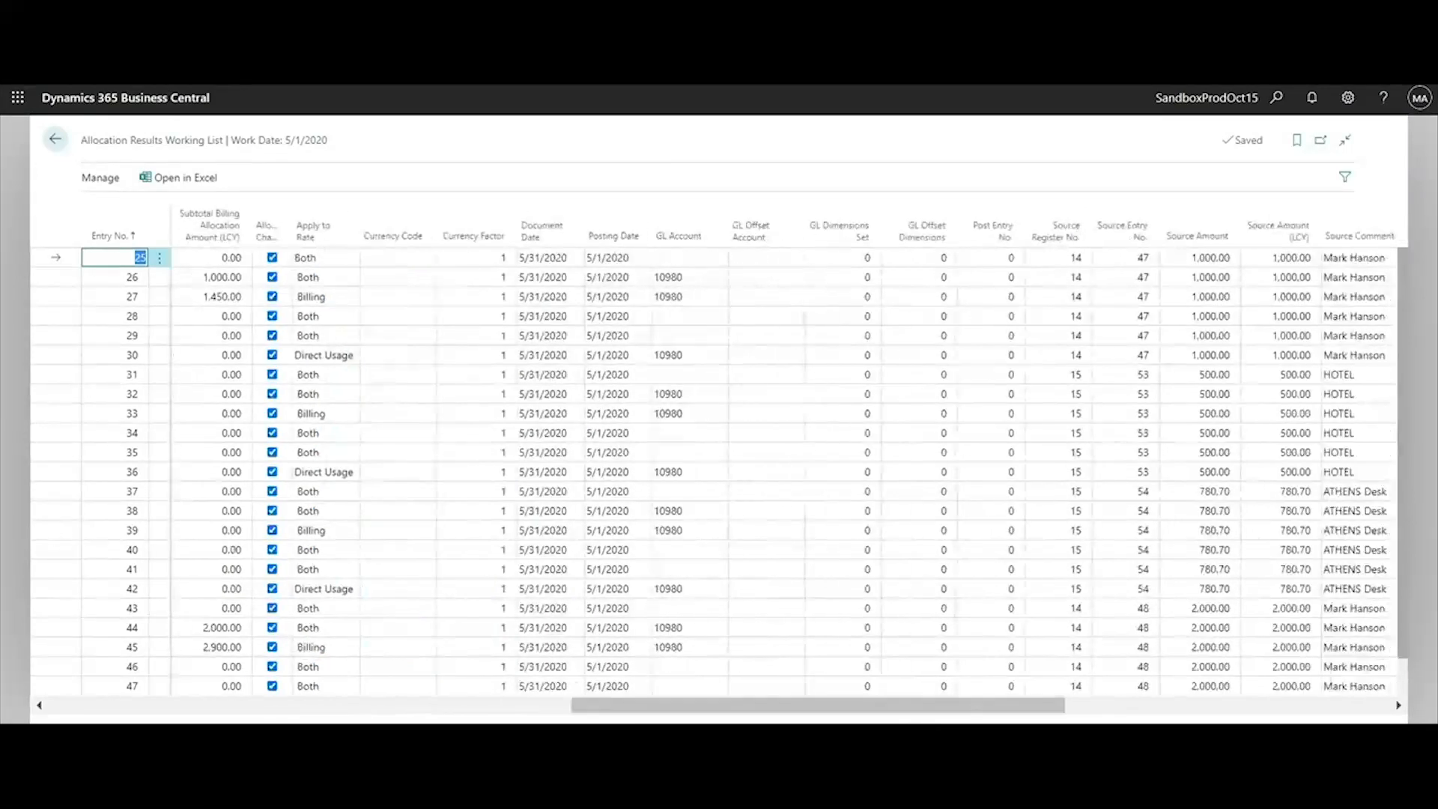
click(1137, 378)
click(1144, 234)
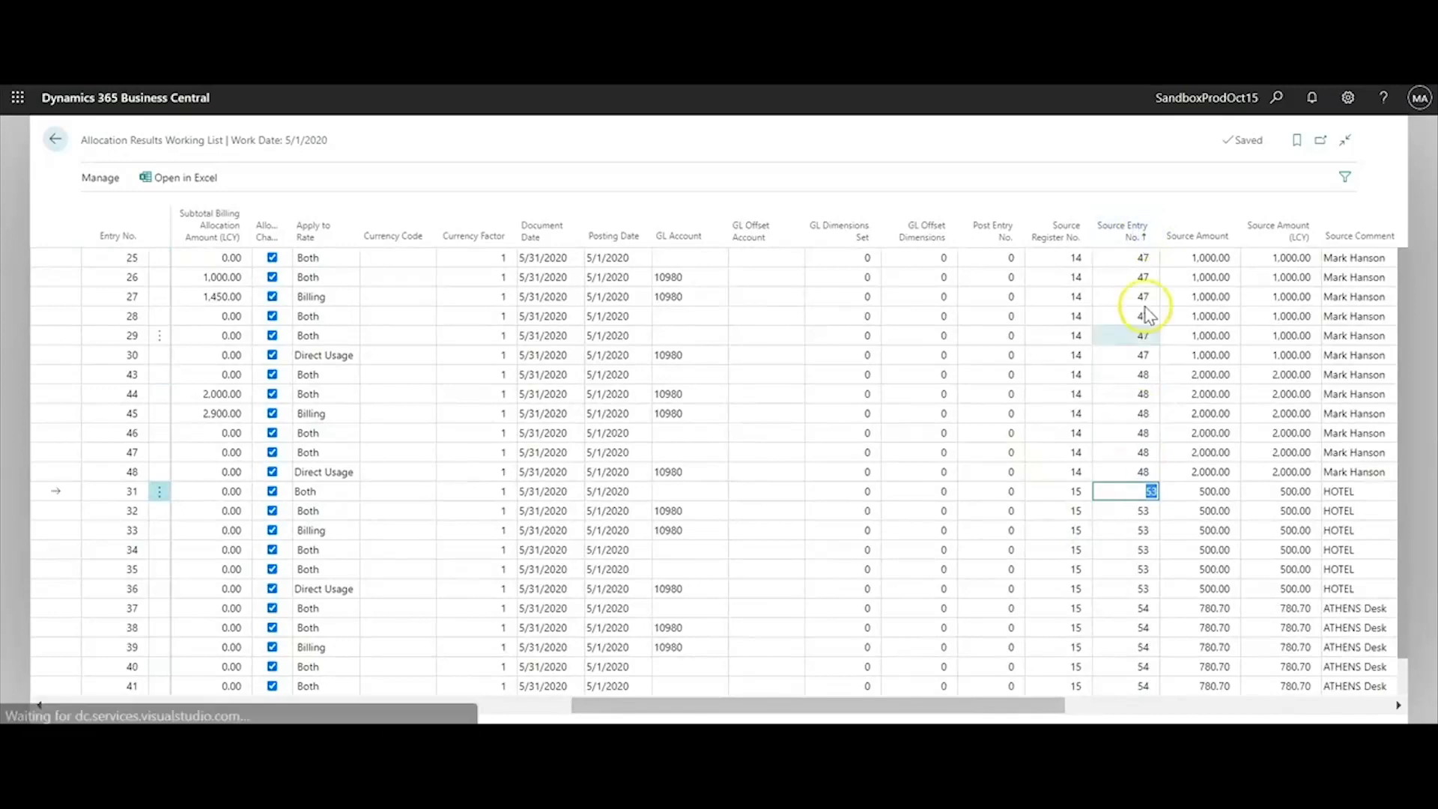
click(1145, 236)
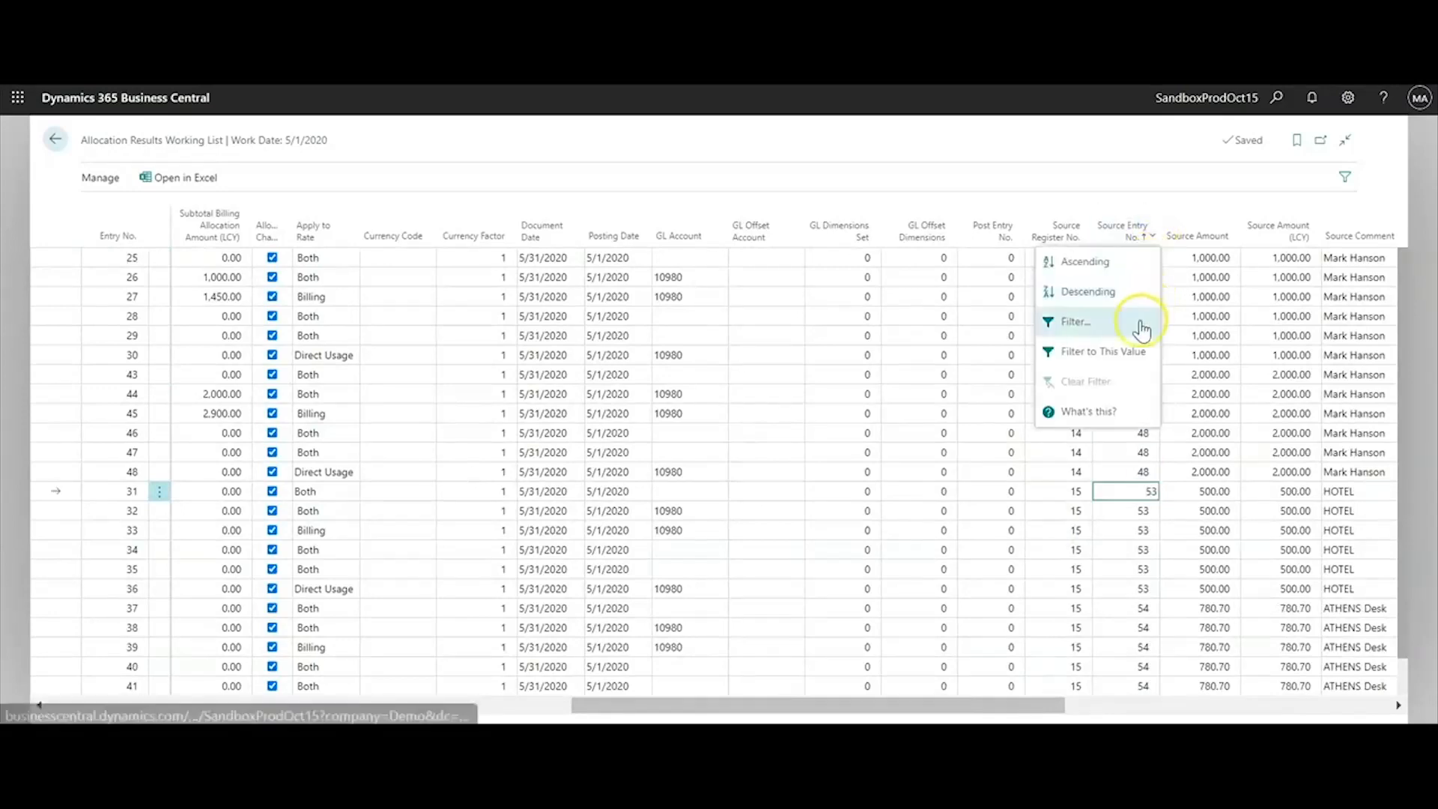
click(1131, 361)
Check the direct and billing rates applied at step 60 of the HOTEL expense's G&A allocation
drag(1053, 703, 417, 654)
click(805, 358)
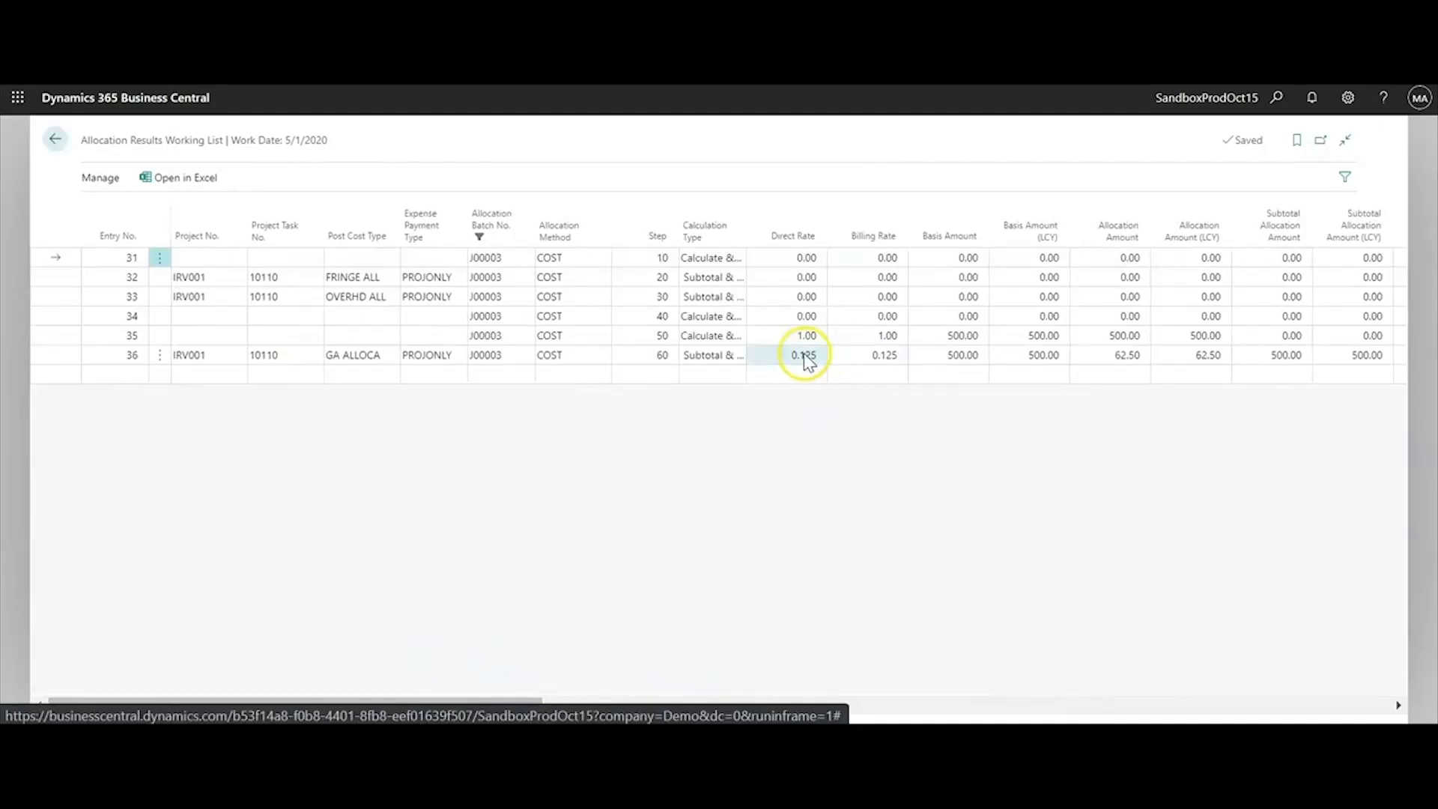
click(886, 353)
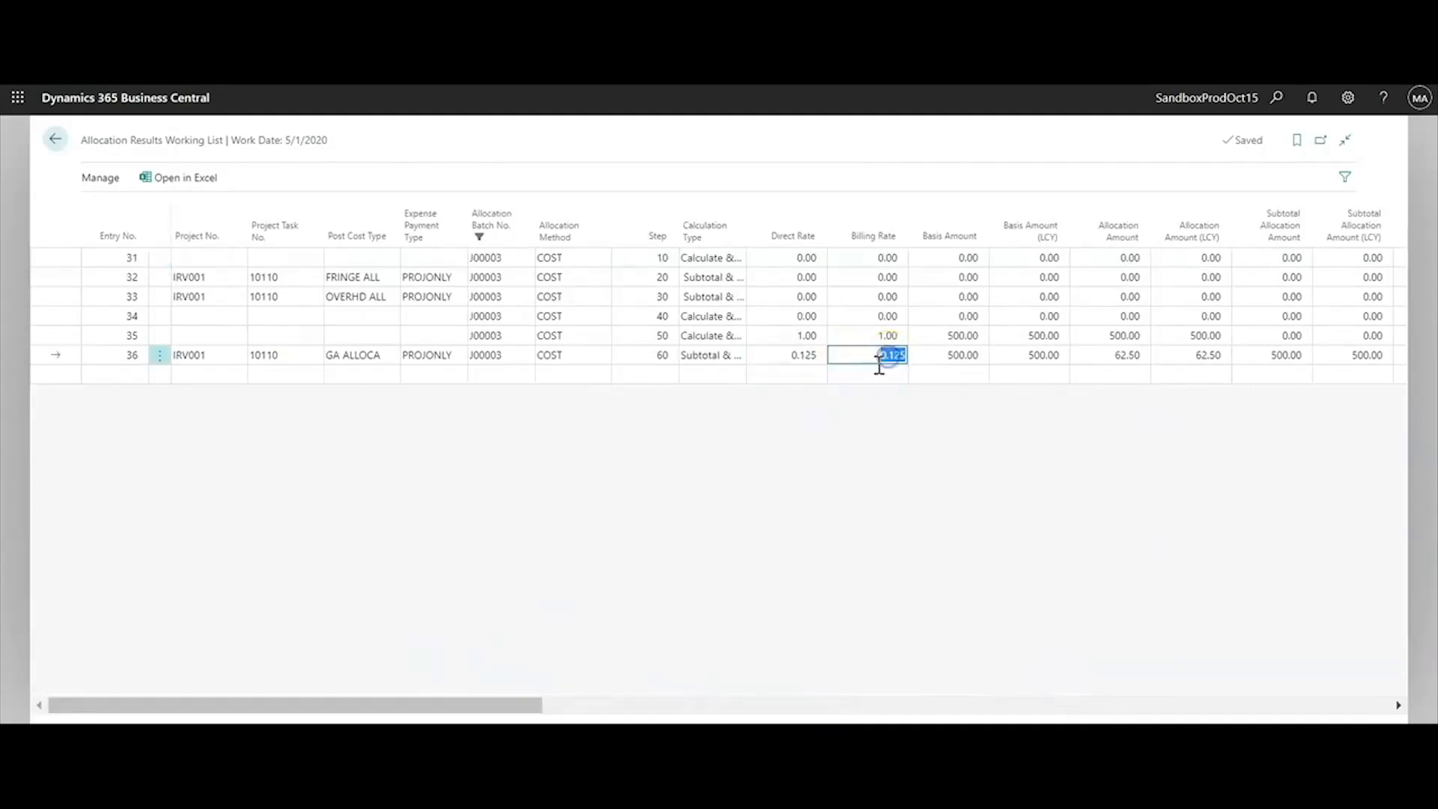
click(784, 358)
click(790, 360)
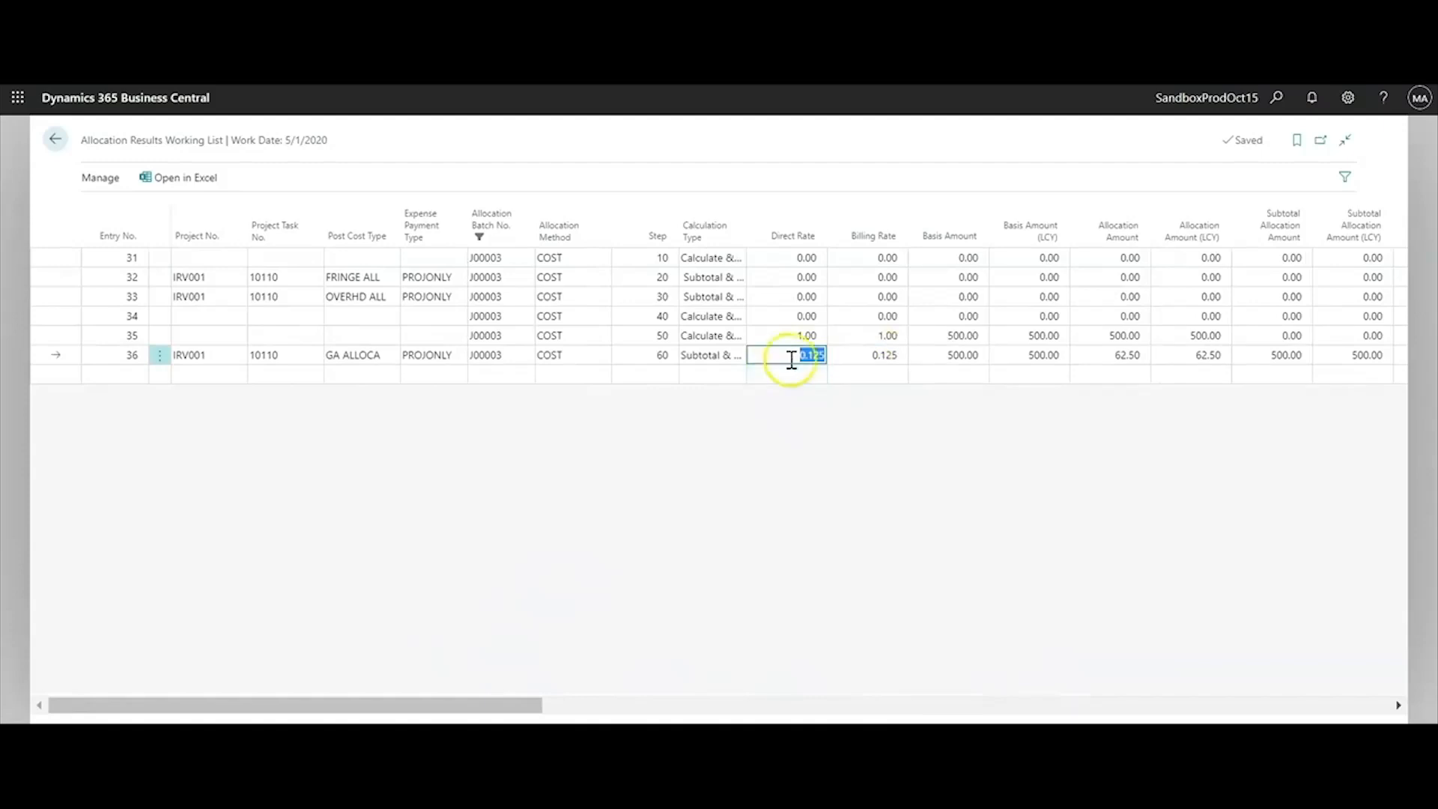